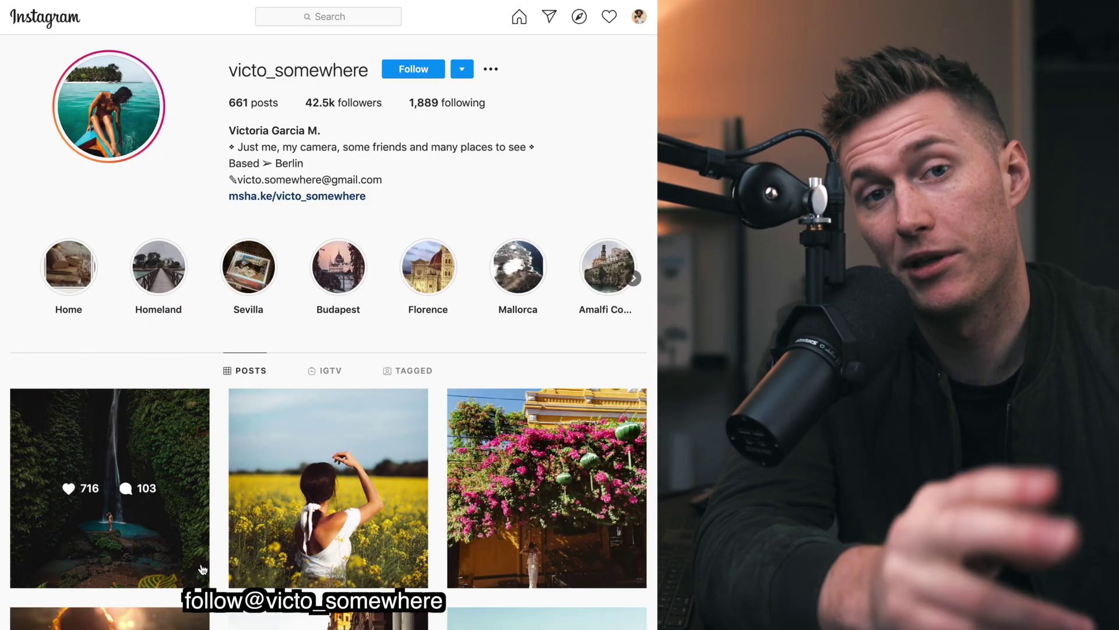
Open the photographer's Seville post of the woman in the yellow dress under sunlit arches.
click(197, 582)
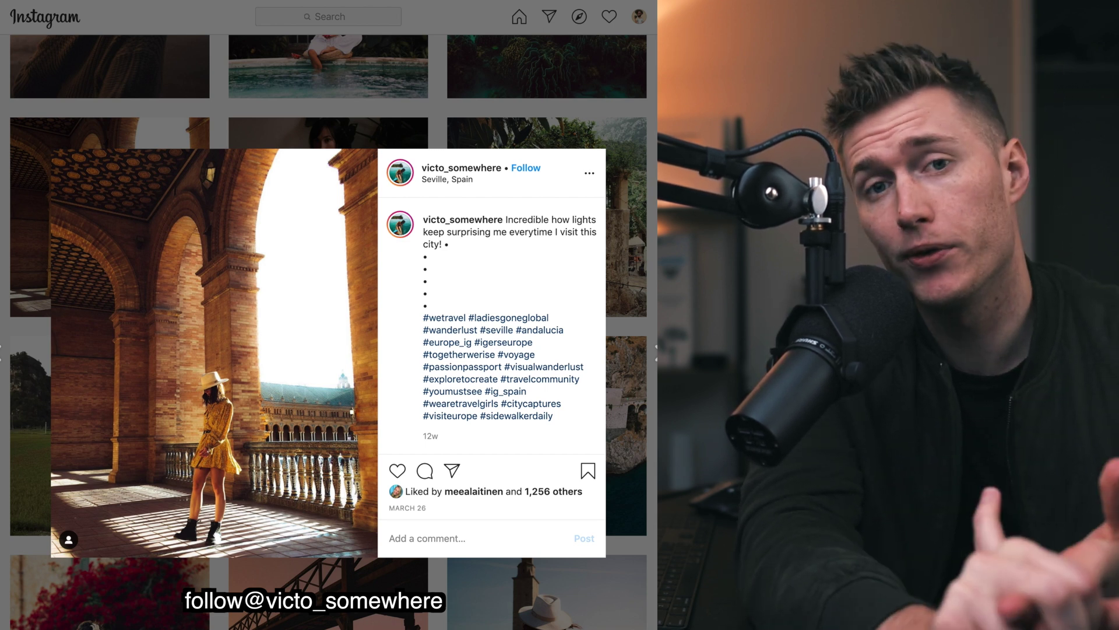
Scroll down the profile grid and open the red-dress coastal bay photo post.
scroll(328, 332, down, 5)
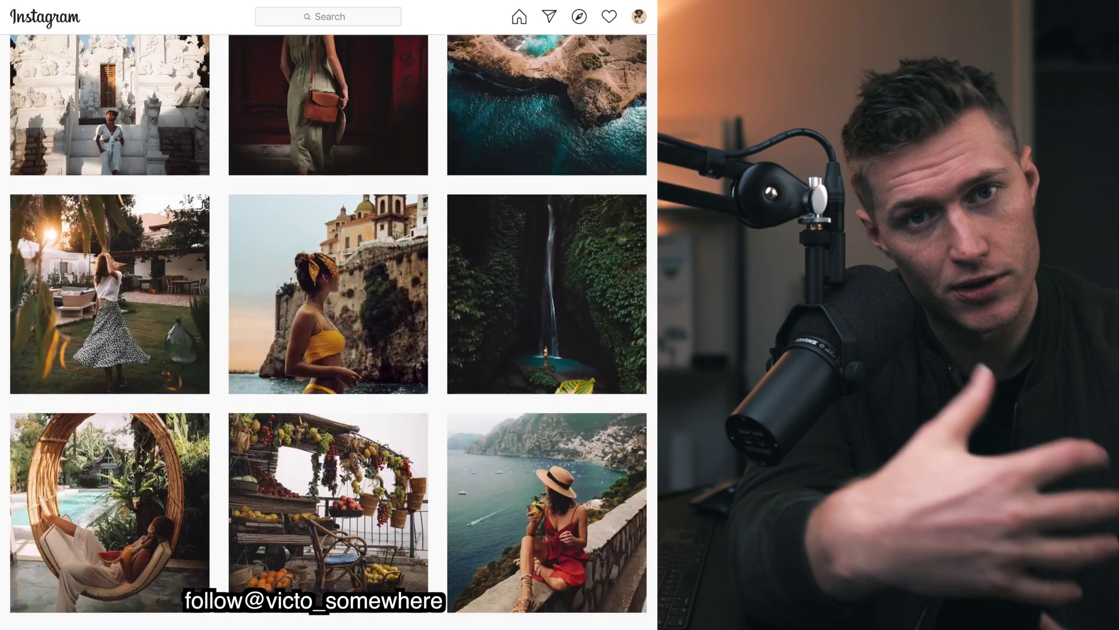
scroll(328, 332, down, 4)
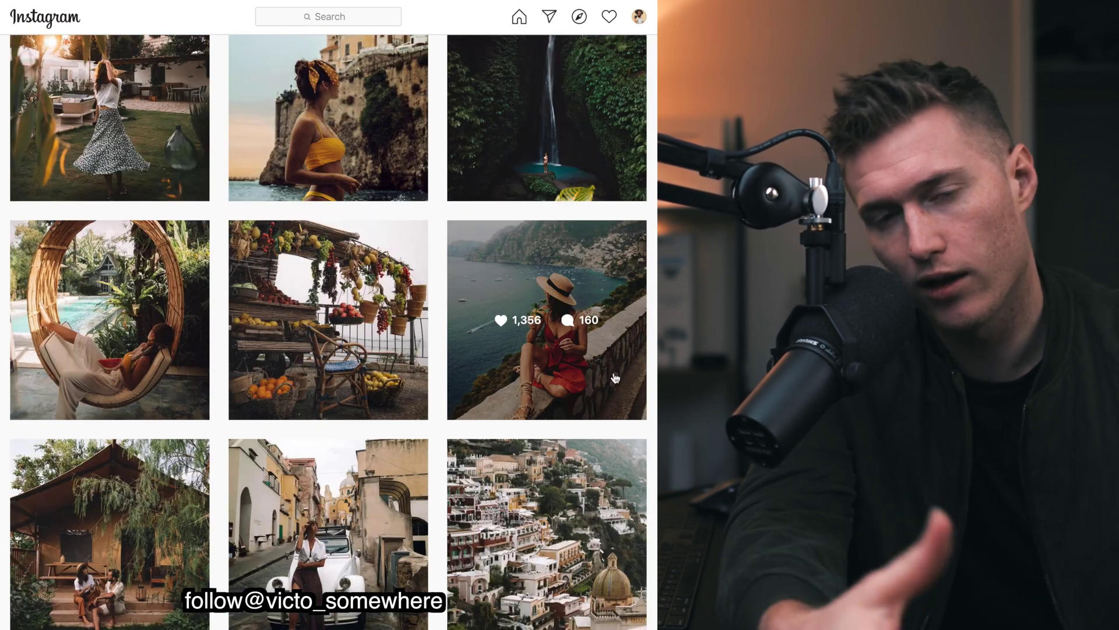
click(616, 378)
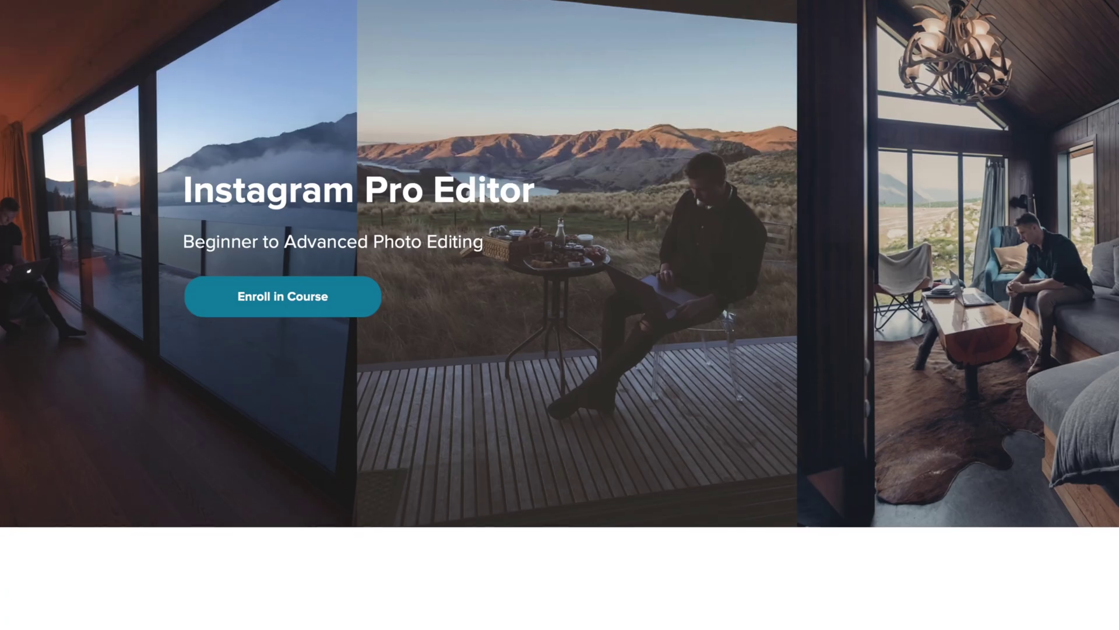
Scroll down through the Instagram Pro Editor course curriculum sections.
scroll(560, 314, down, 5)
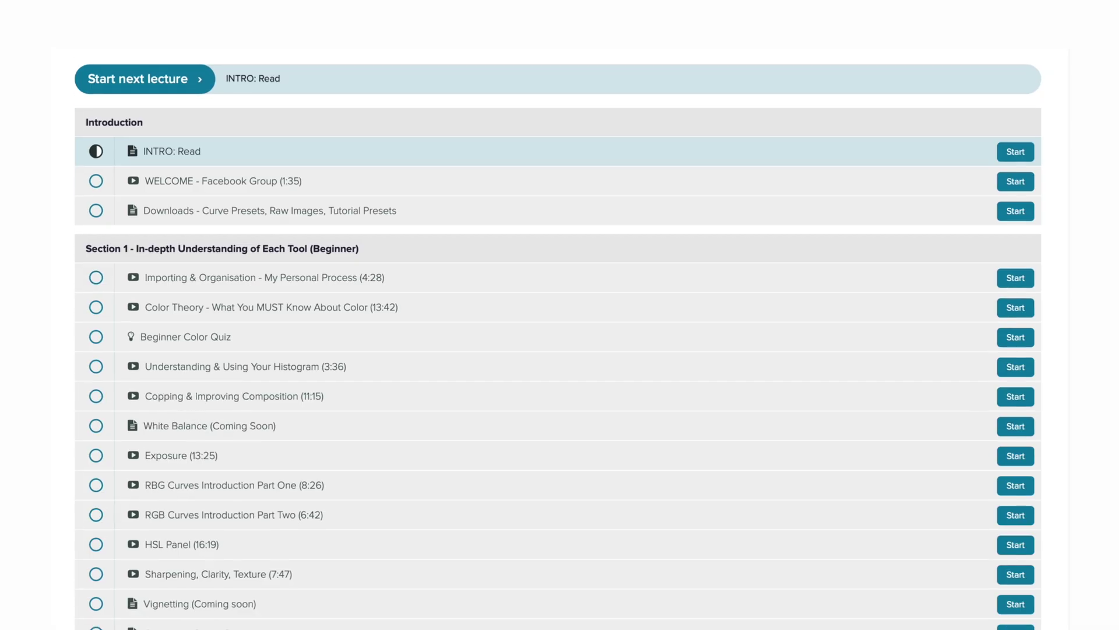
scroll(560, 315, down, 15)
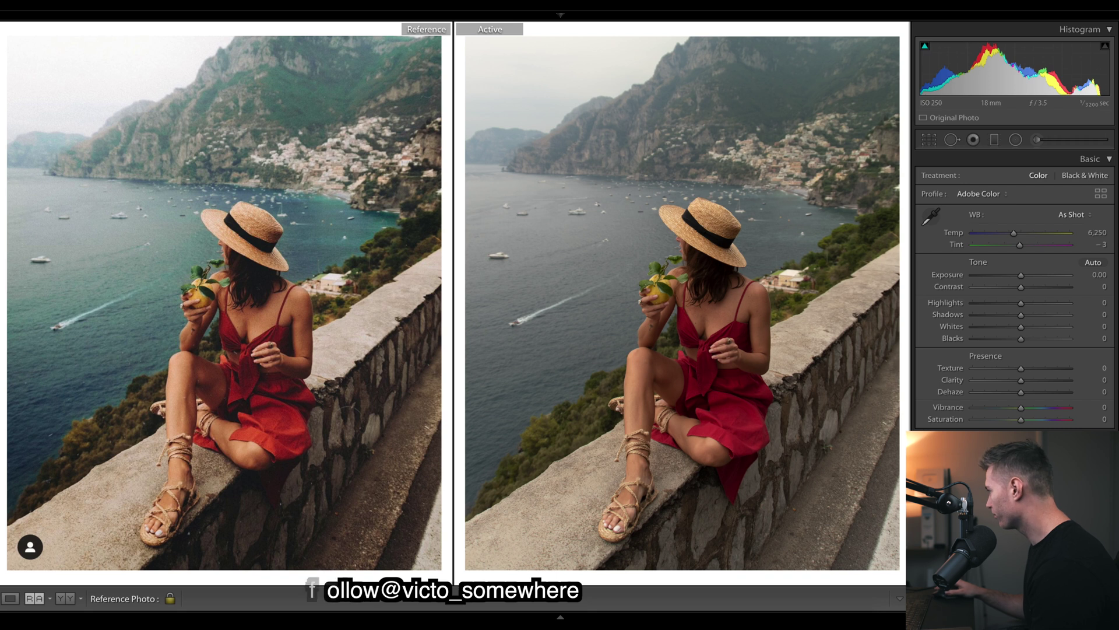
Enable lens profile corrections for the red-dress photo, then return to the Basic panel.
scroll(939, 227, down, 15)
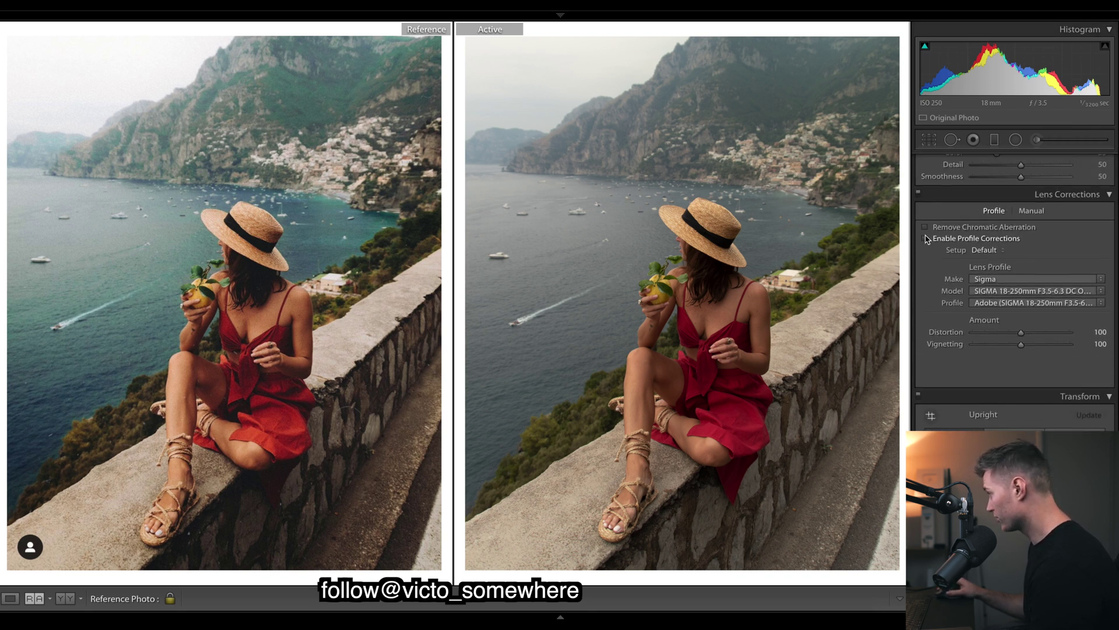
click(926, 239)
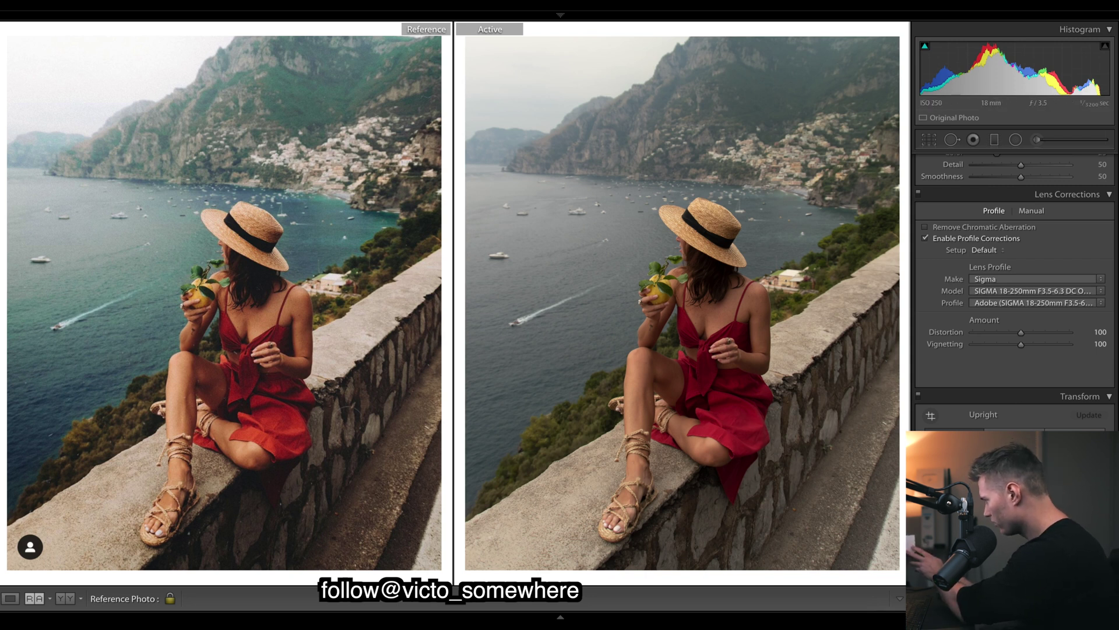
scroll(1070, 282, up, 15)
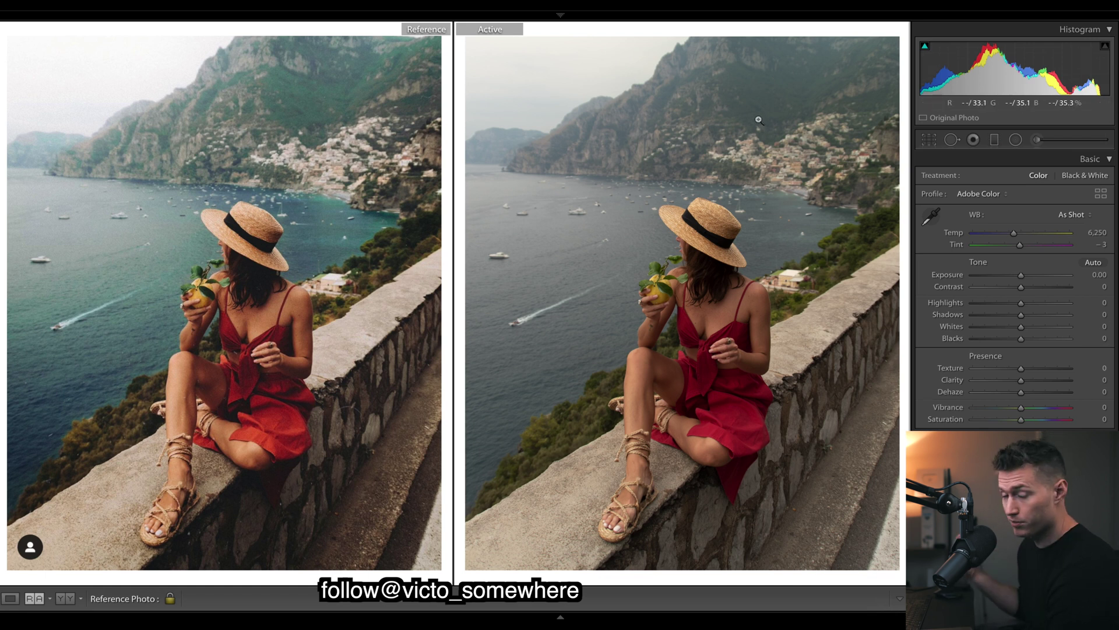
scroll(1014, 291, down, 3)
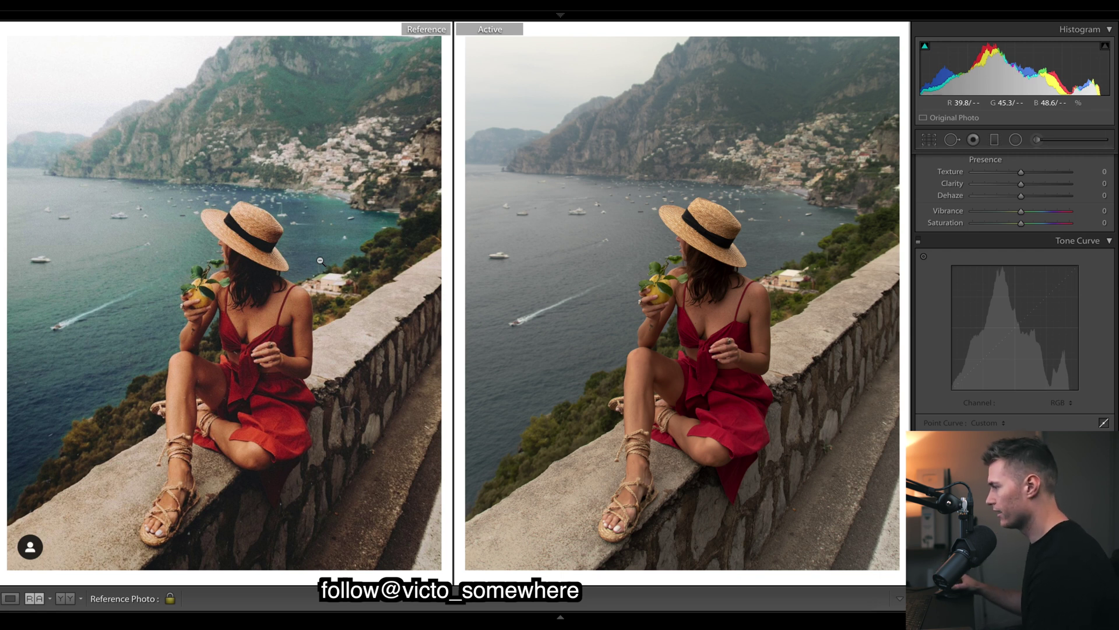
Try the Curves 5 preset, then undo back to the custom shadow-darkening tone curve.
key(F7)
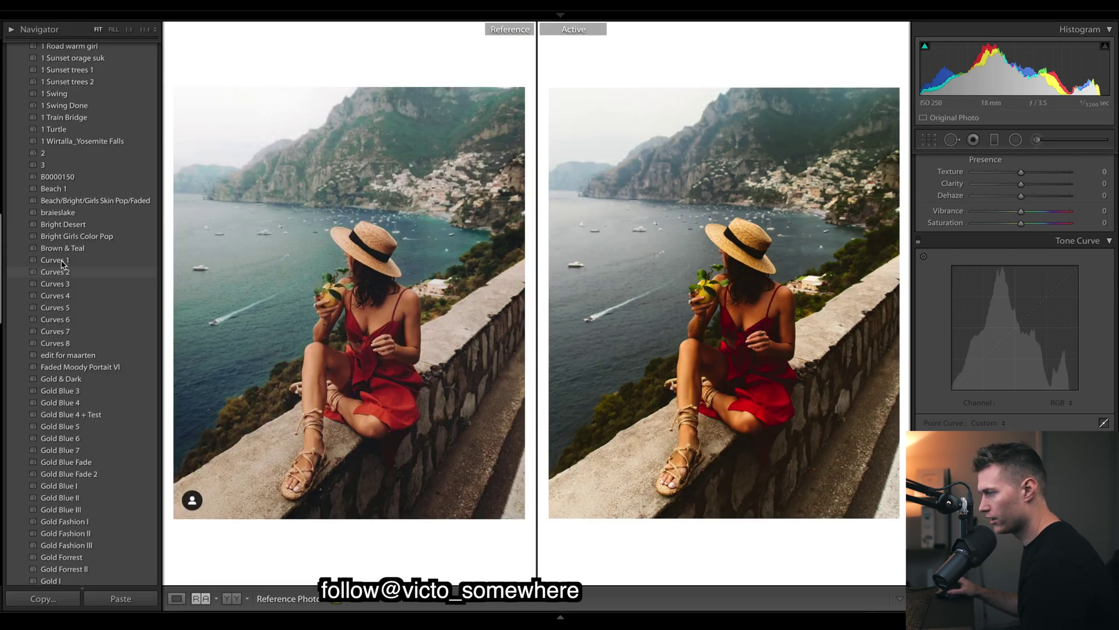
click(80, 310)
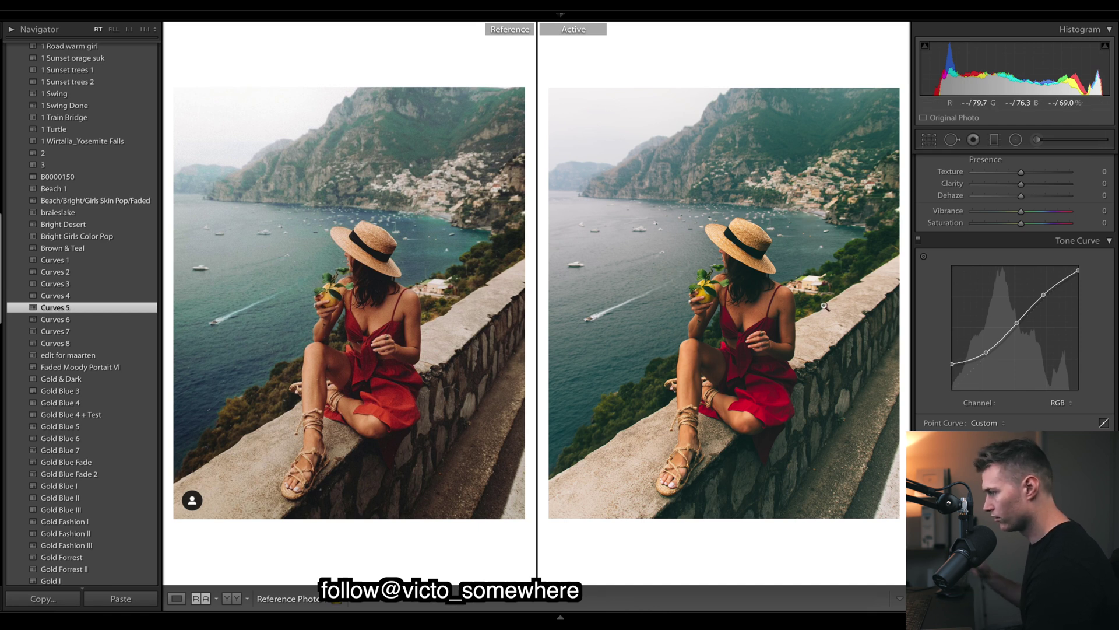
key(ctrl+z)
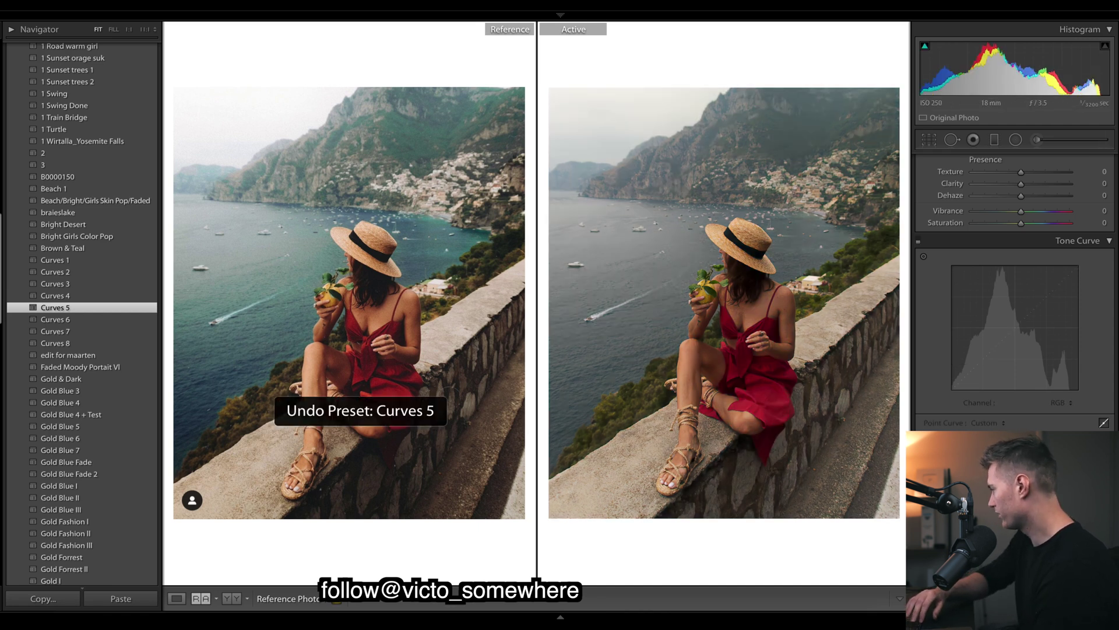
key(ctrl+z)
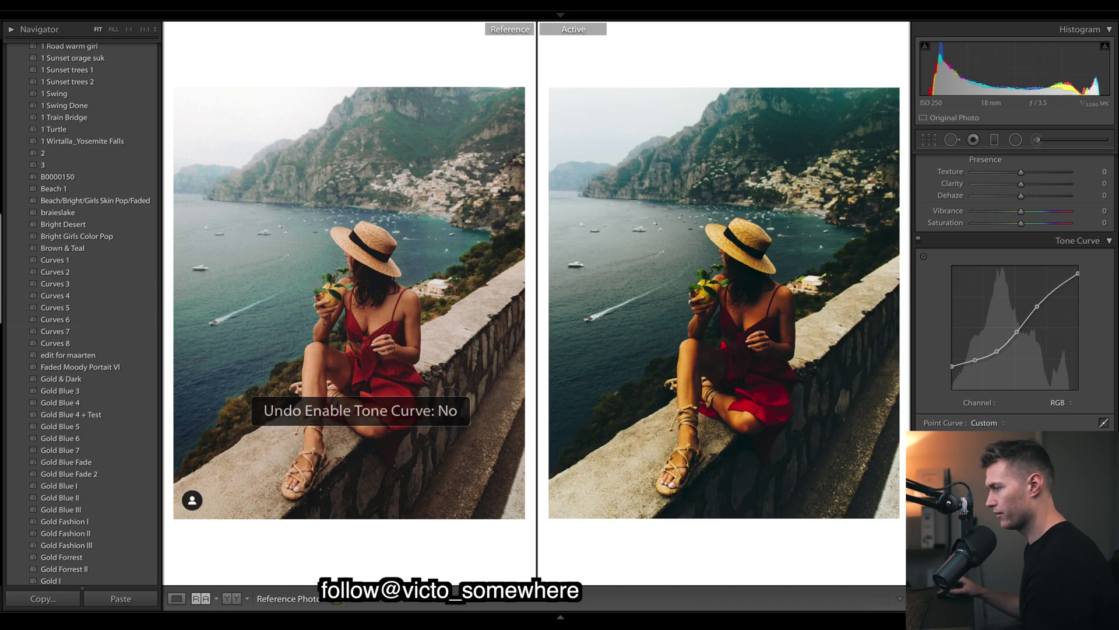
key(F7)
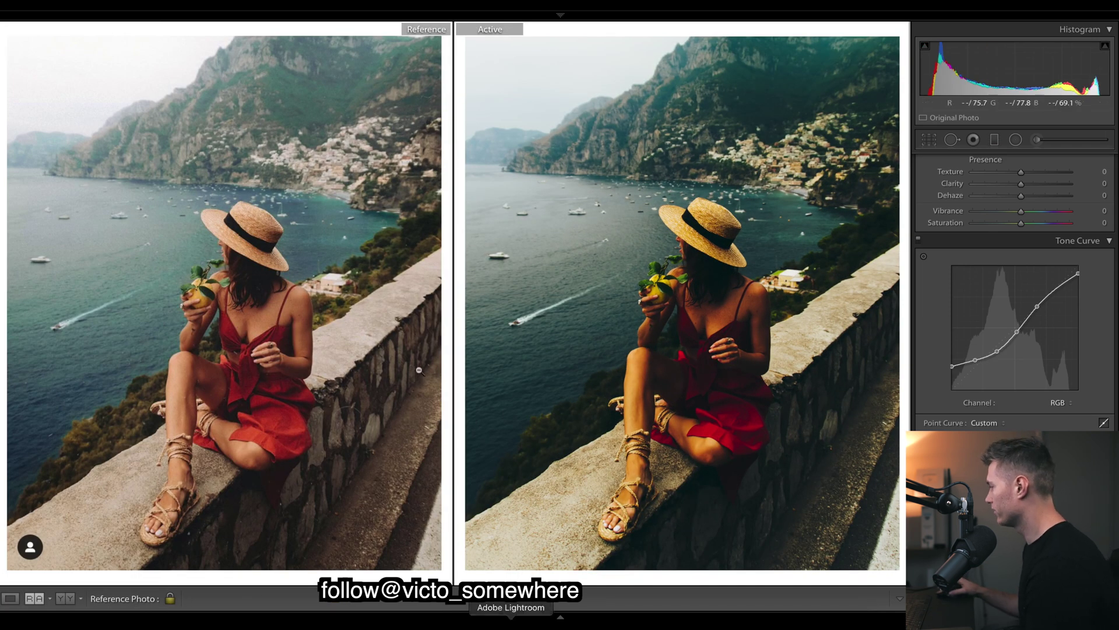
scroll(1049, 262, down, 2)
click(1058, 322)
click(1069, 331)
click(1070, 322)
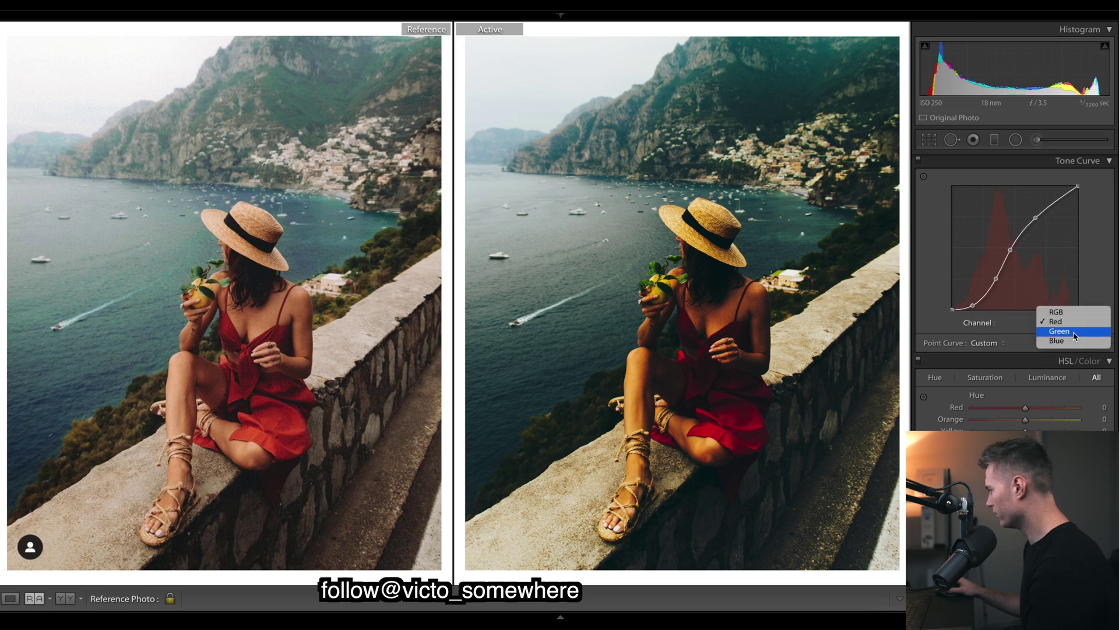
click(1070, 330)
click(1070, 323)
click(1058, 340)
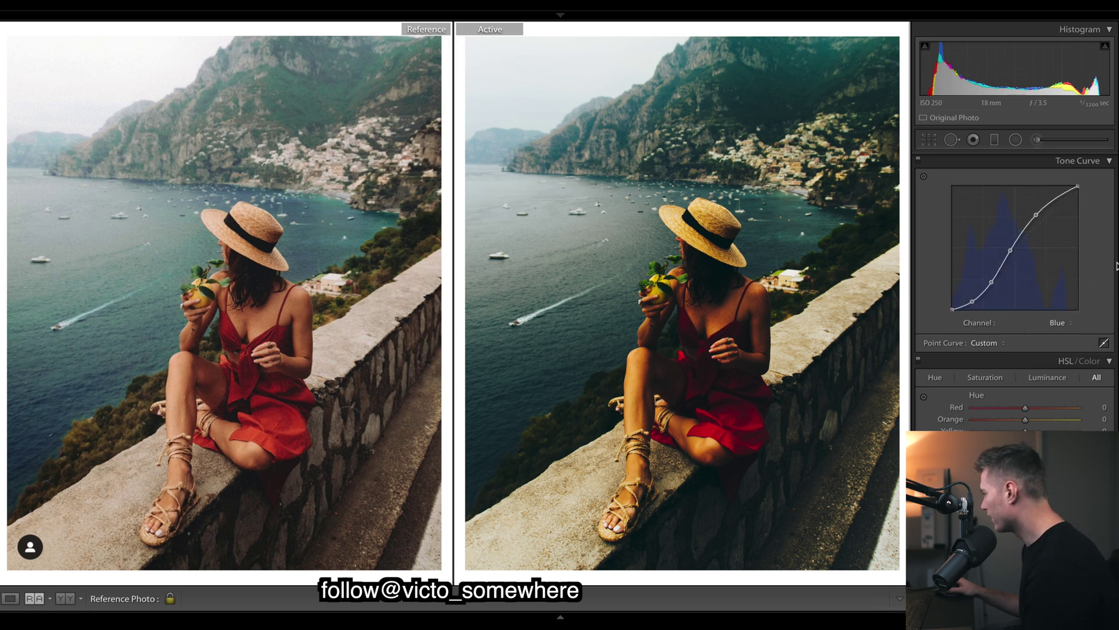
scroll(1110, 244, up, 2)
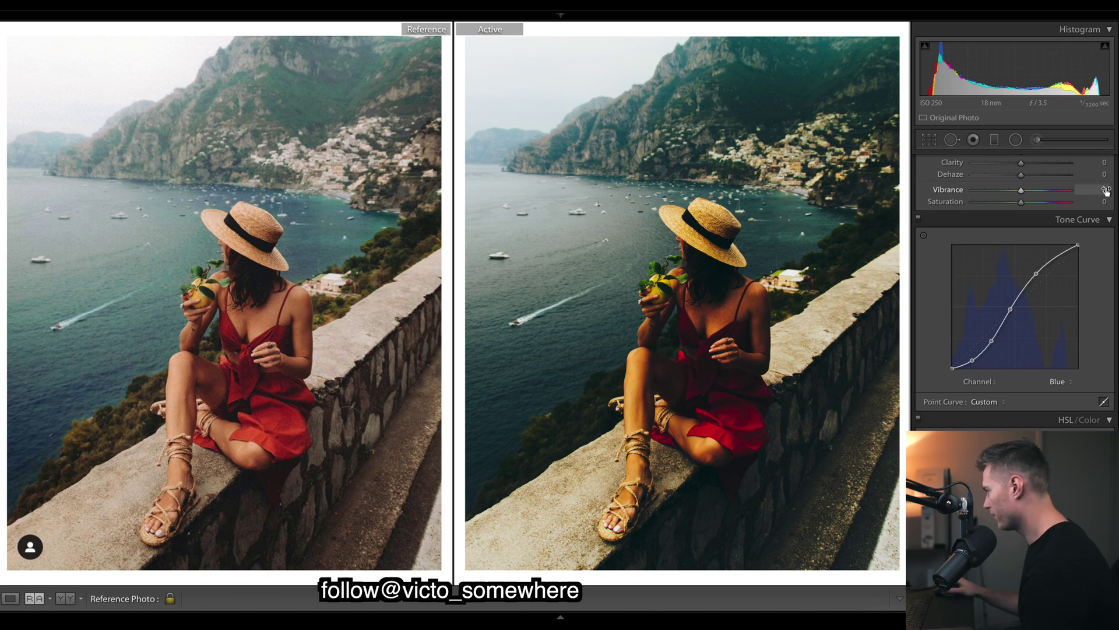
scroll(1102, 245, up, 1)
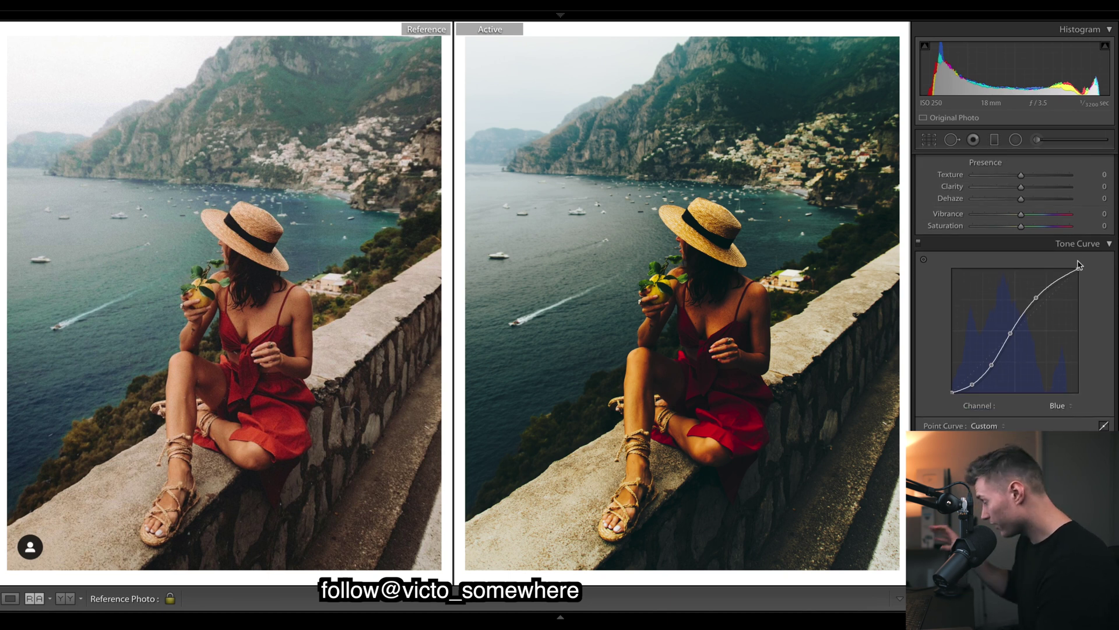
scroll(1001, 260, up, 7)
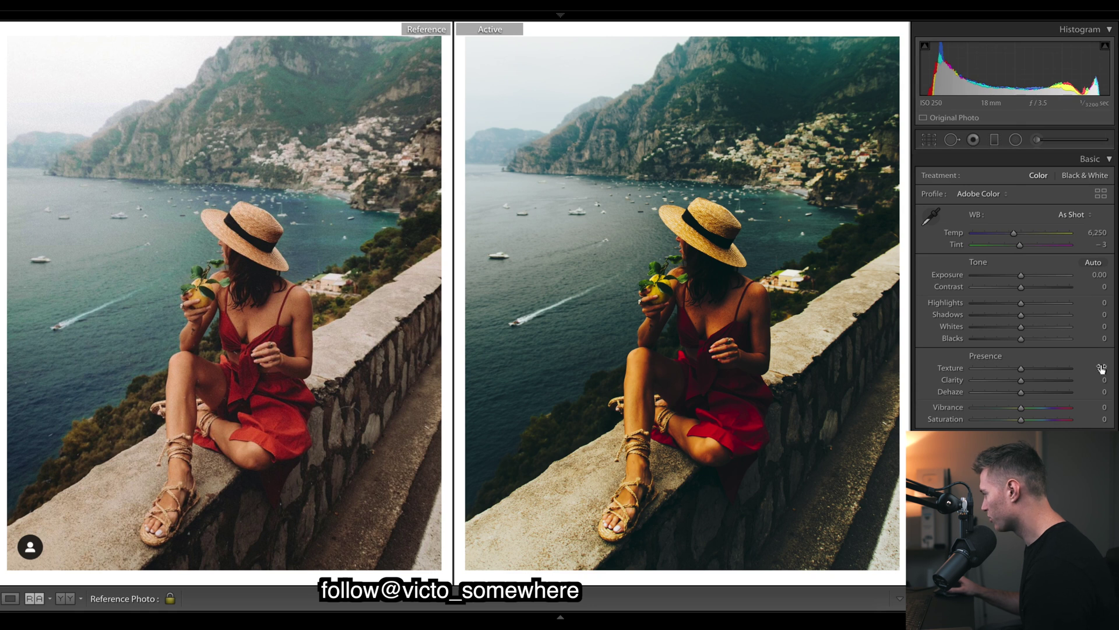
scroll(1015, 285, down, 7)
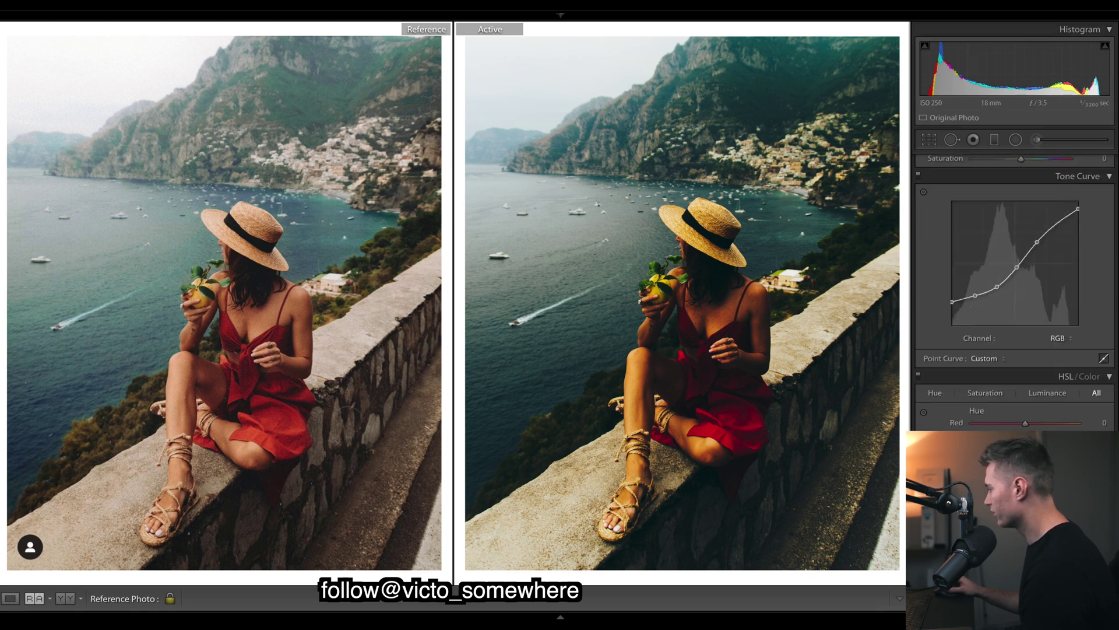
scroll(1014, 286, up, 7)
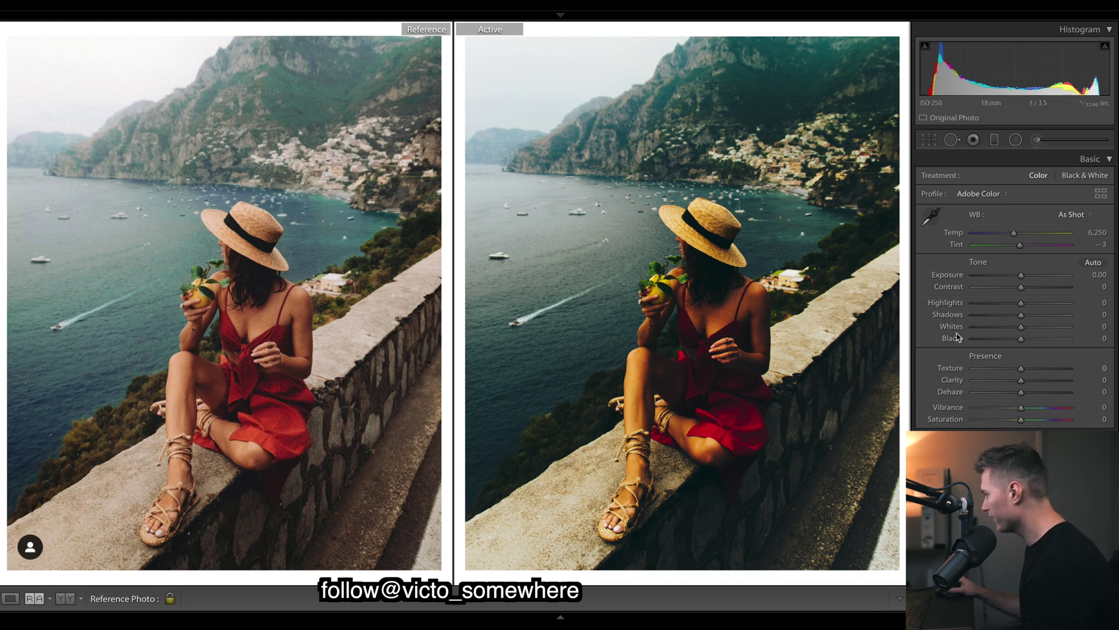
Drop contrast to -100, lower highlights slightly, and set exposure +0.35, whites +3, blacks +35.
drag(1021, 339, 1054, 342)
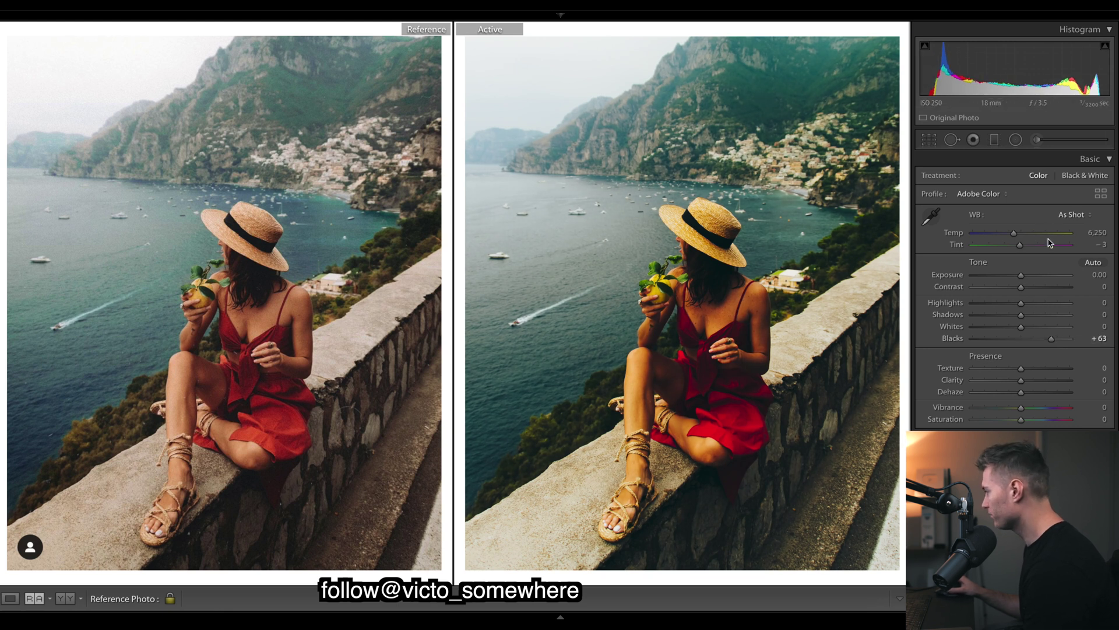
drag(1022, 287, 866, 291)
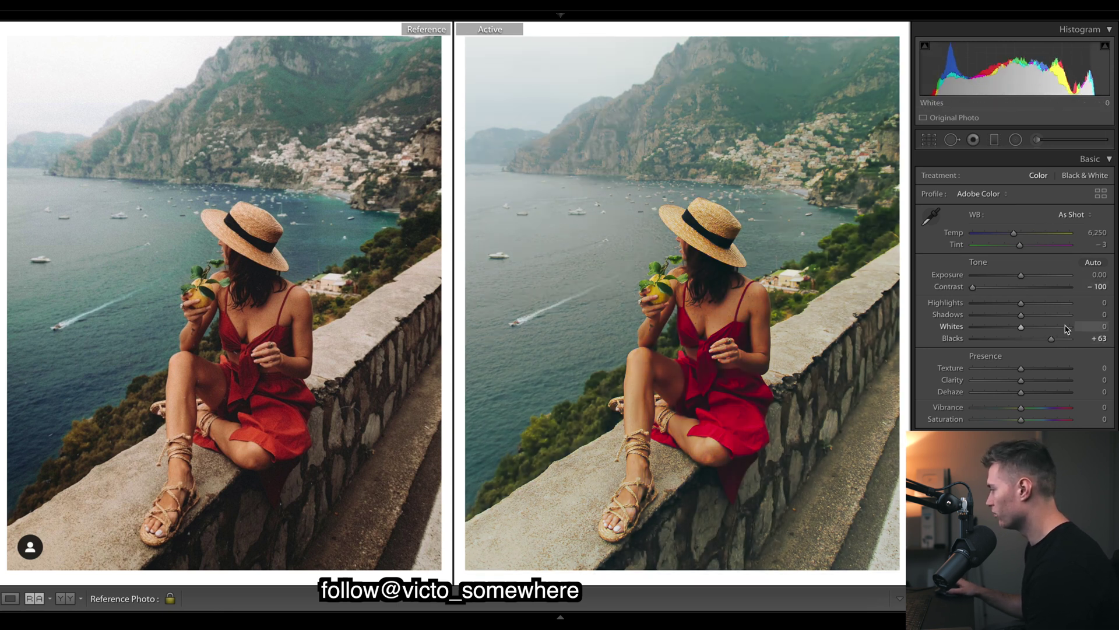
drag(1012, 303, 1015, 318)
click(1019, 326)
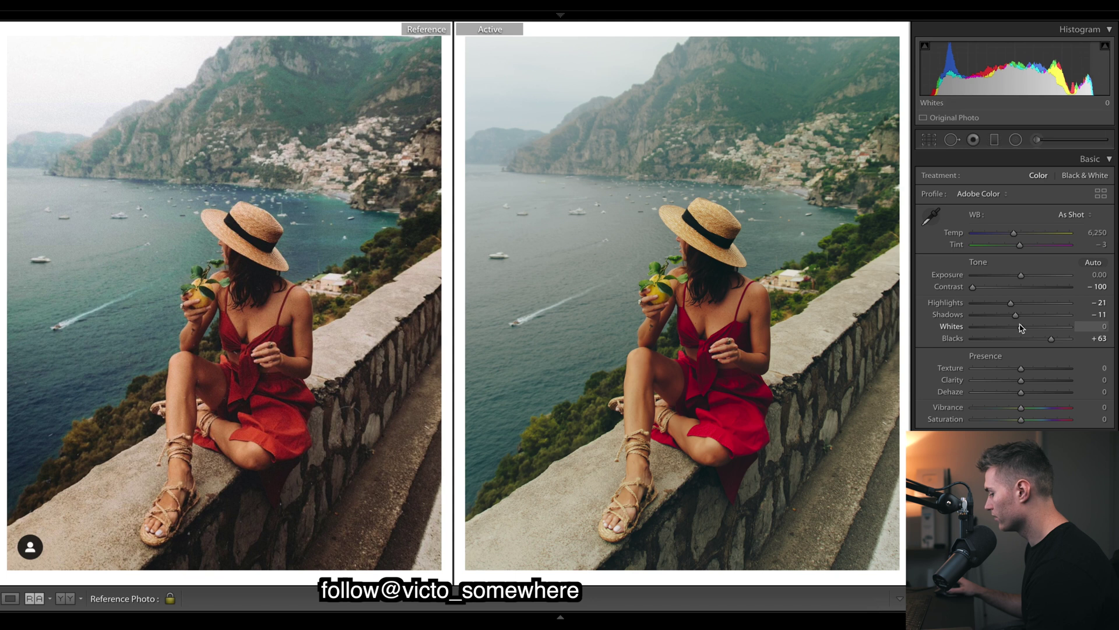
drag(1023, 276, 1026, 276)
drag(1052, 338, 1009, 316)
click(1022, 326)
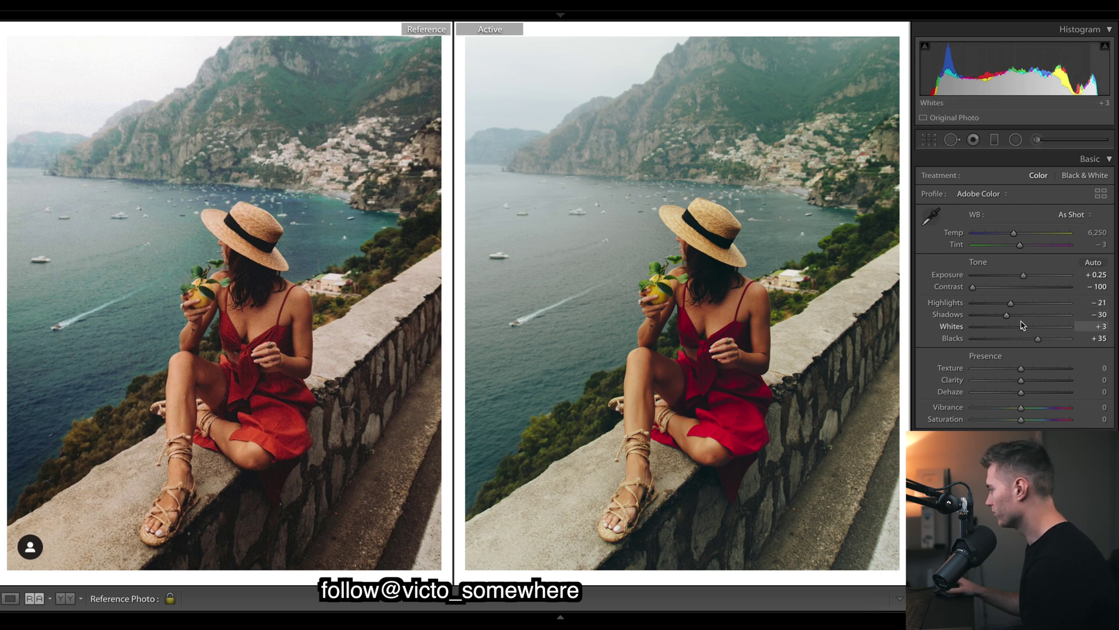
Set shadows to -11 and dehaze to +9, discarding a trial Highlights -100 pull.
drag(1007, 315, 1015, 319)
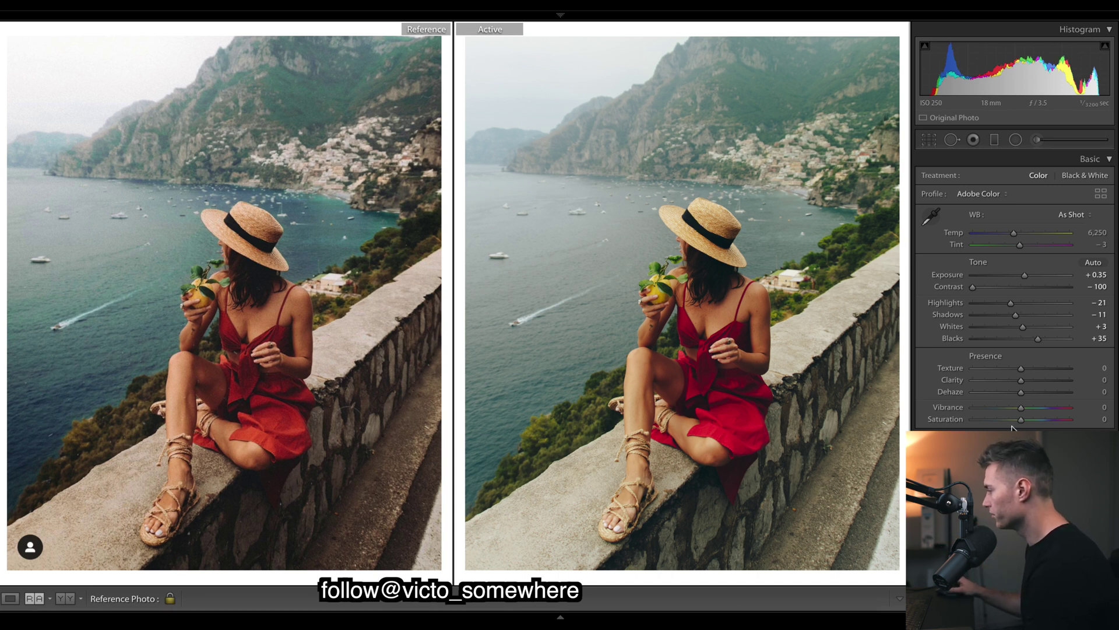
drag(1023, 394, 1032, 392)
drag(1011, 304, 933, 303)
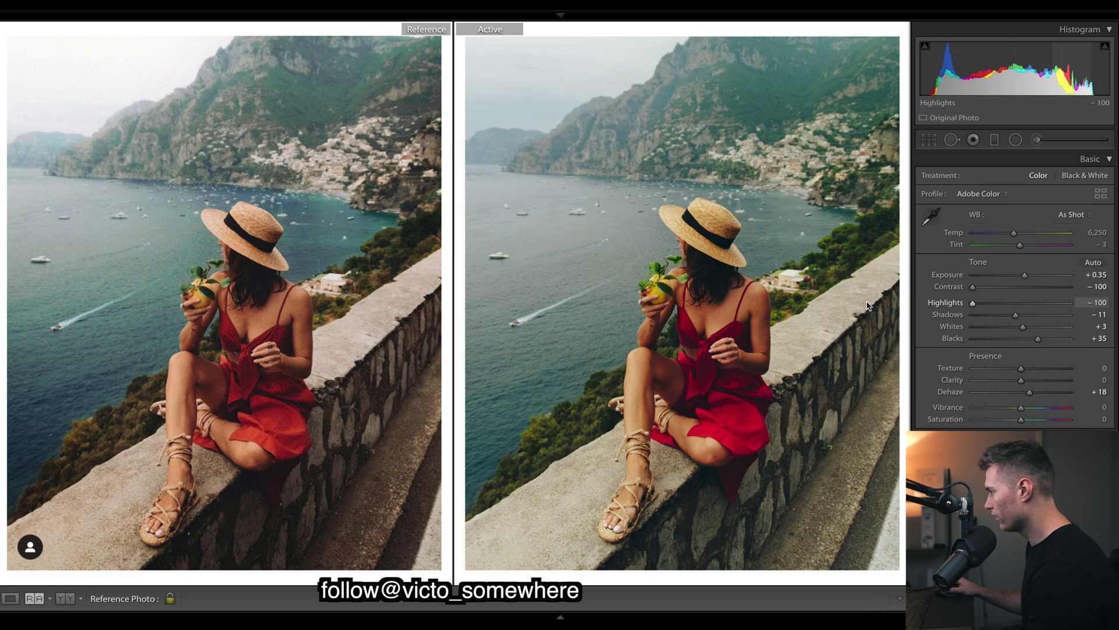
key(ctrl+z)
drag(1030, 392, 1024, 394)
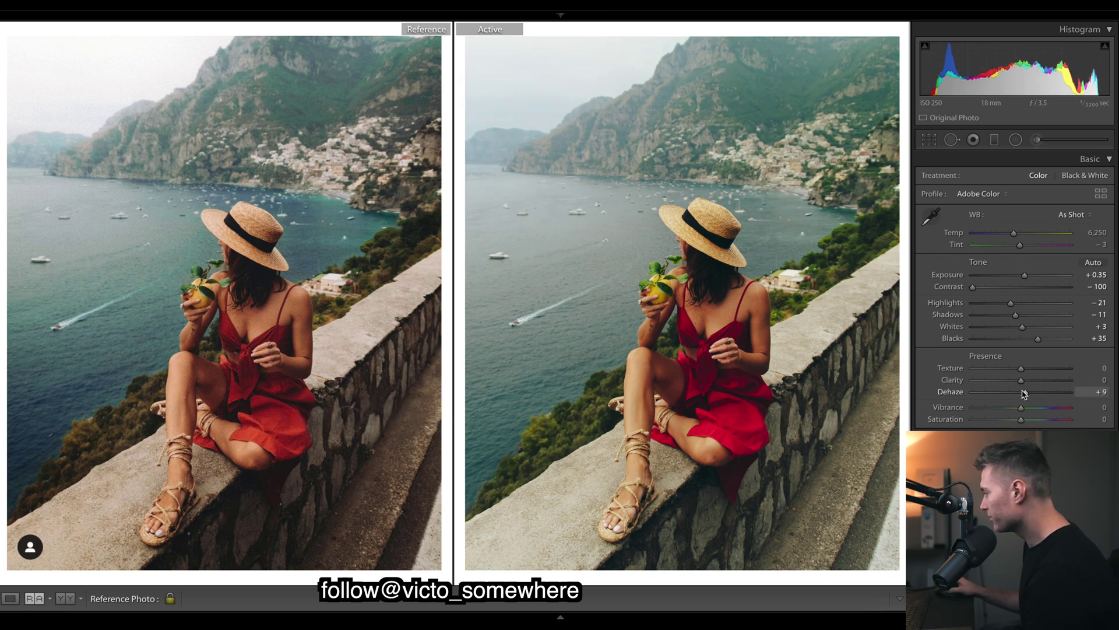
drag(1024, 394, 1028, 394)
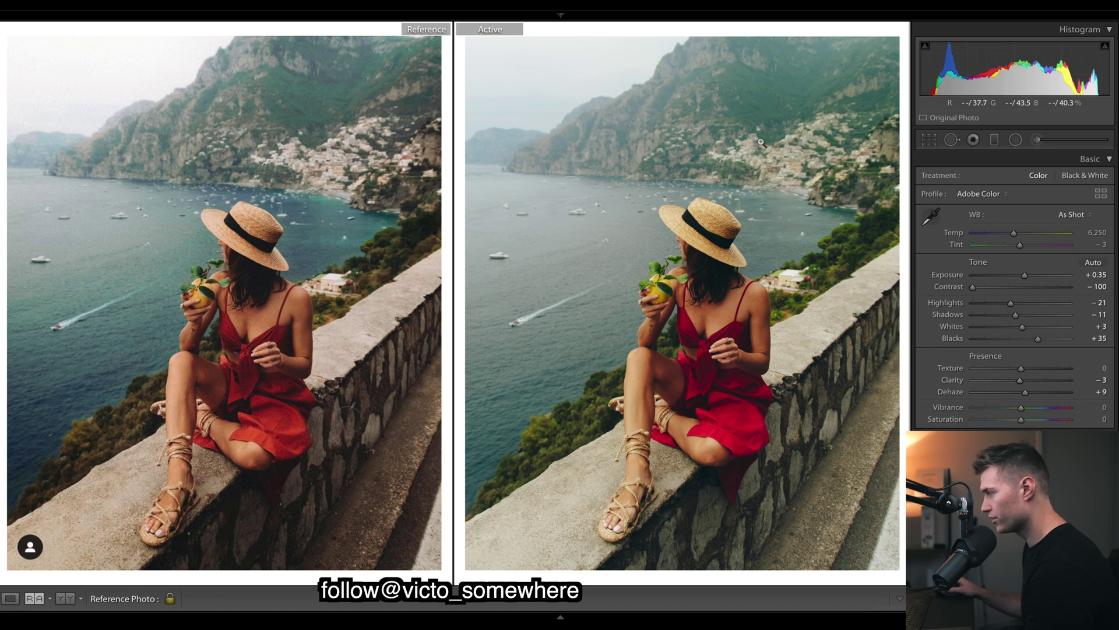
Try lowering the RGB tone curve's black point, then undo it.
scroll(1015, 290, down, 1)
scroll(1014, 291, down, 3)
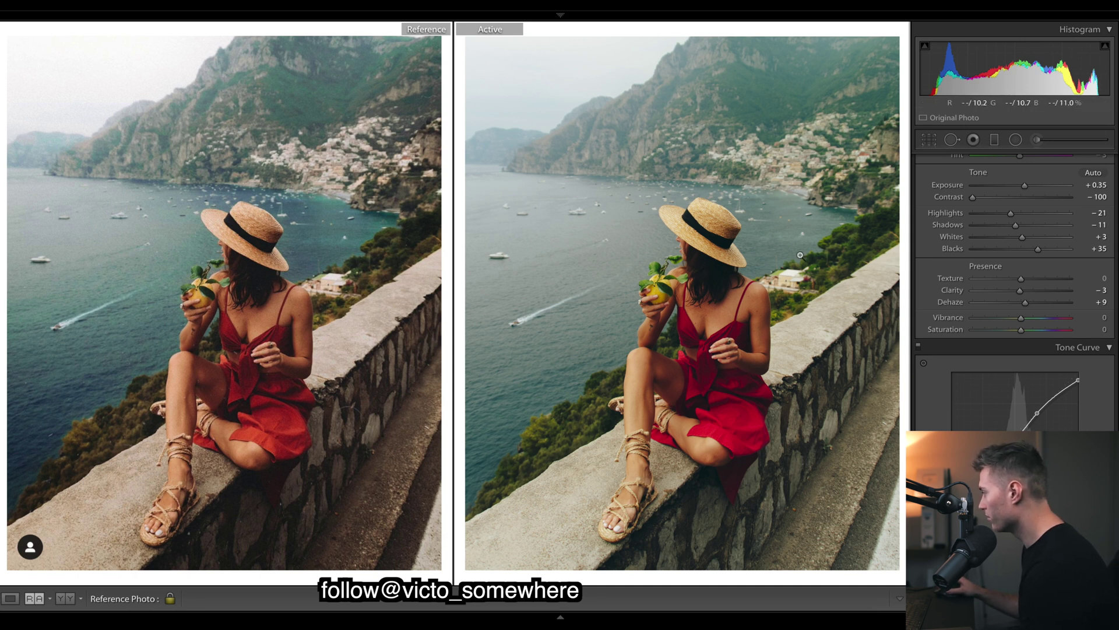
scroll(1049, 320, down, 4)
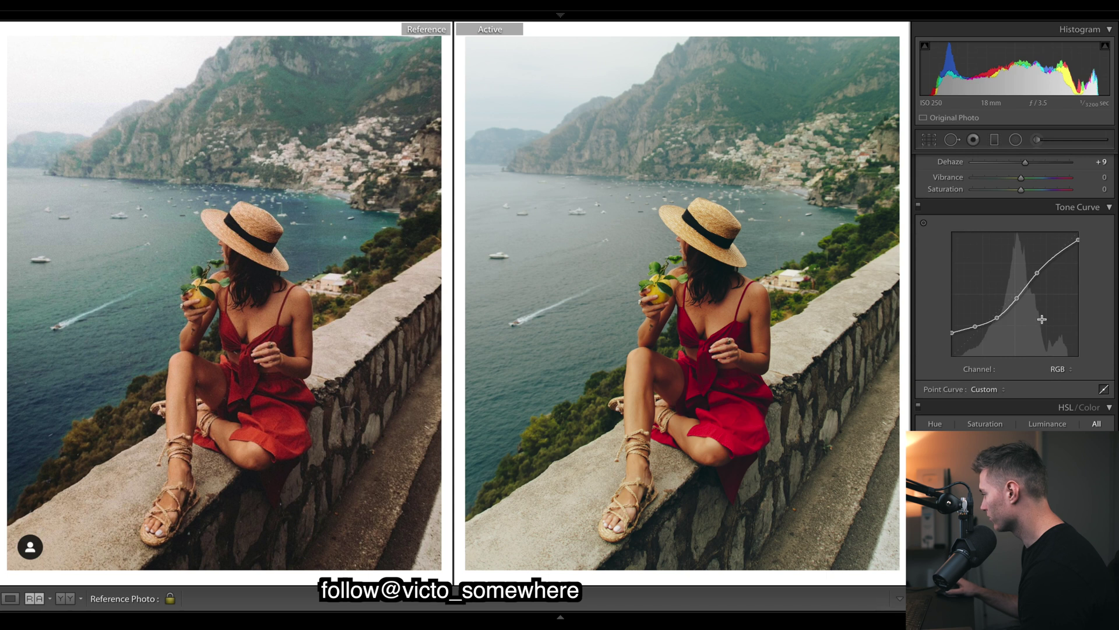
scroll(1107, 256, up, 5)
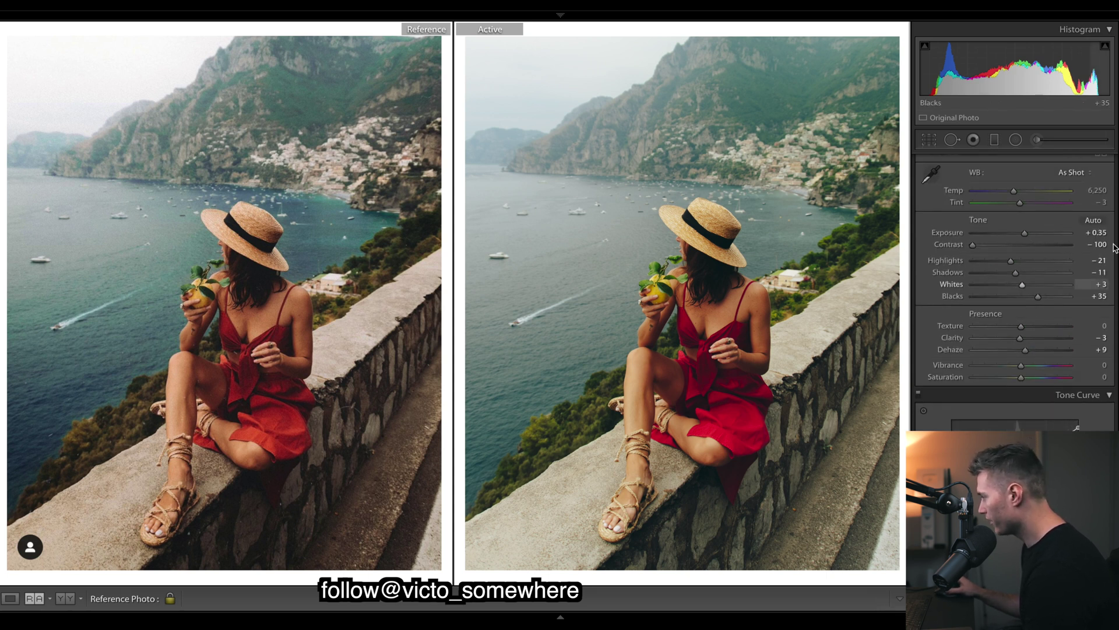
scroll(1110, 230, down, 4)
scroll(1014, 291, down, 1)
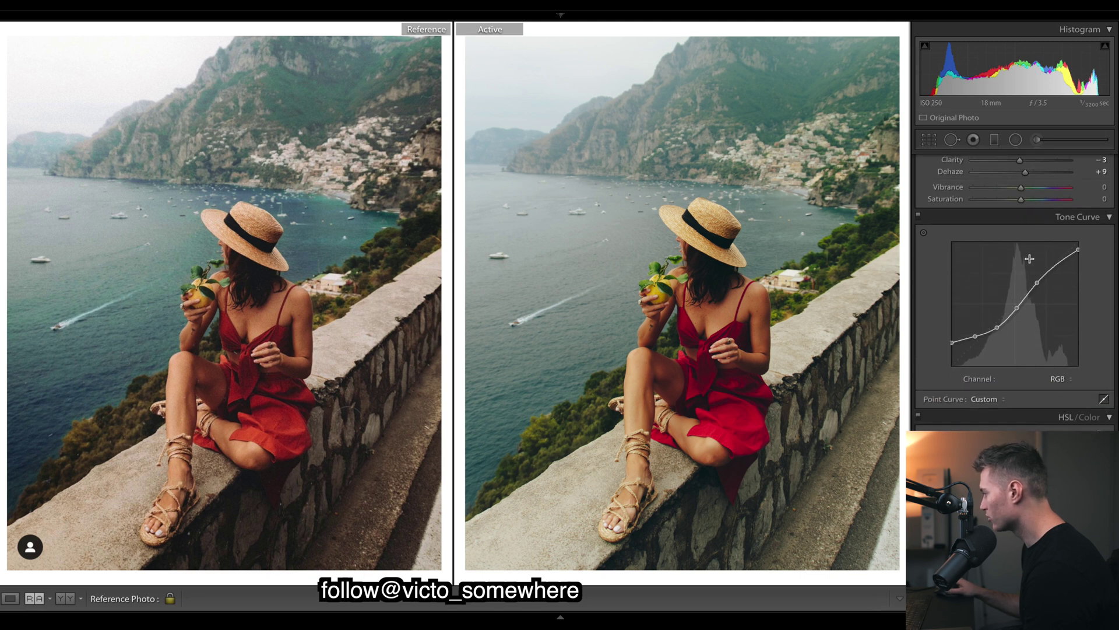
drag(952, 344, 952, 361)
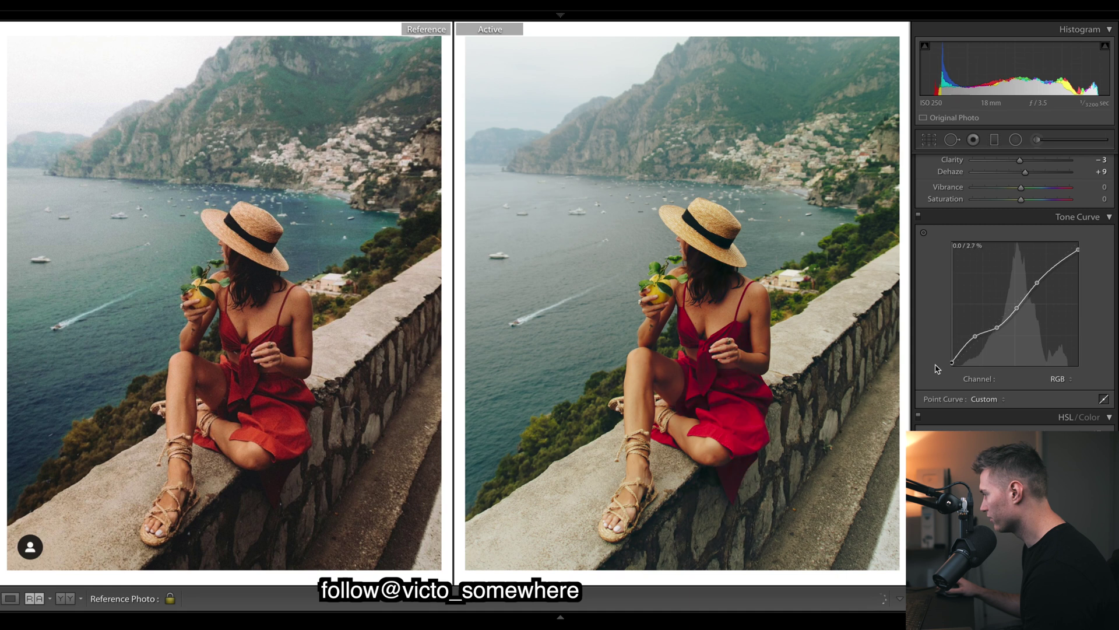
key(ctrl+z)
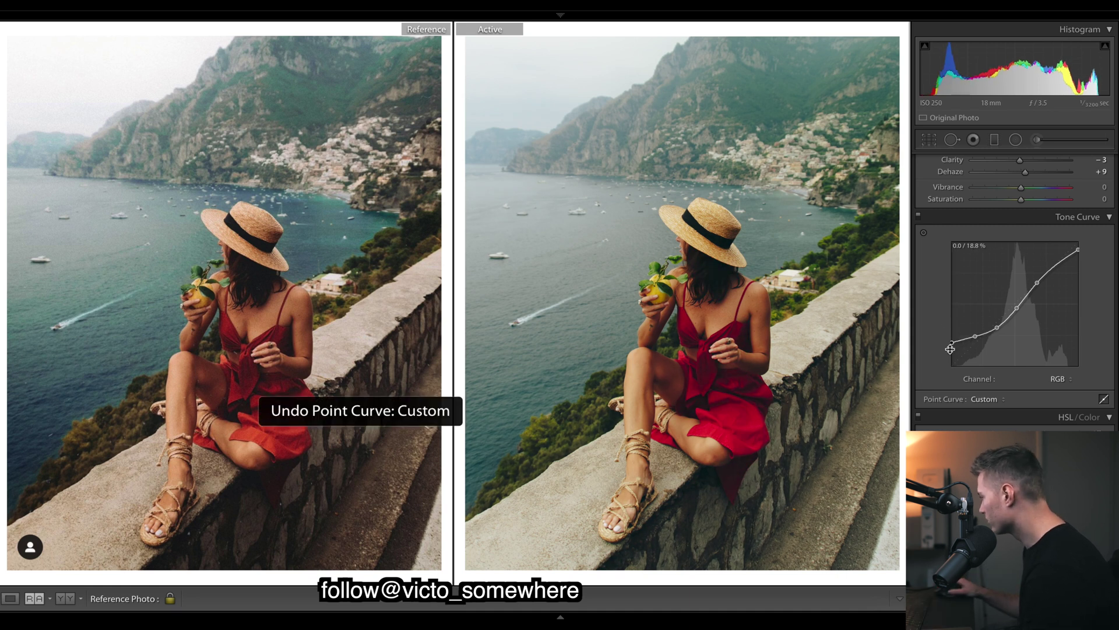
Try deleting the black point, restore the faded-shadow curve, and show the Red channel curve.
right_click(971, 333)
click(1008, 341)
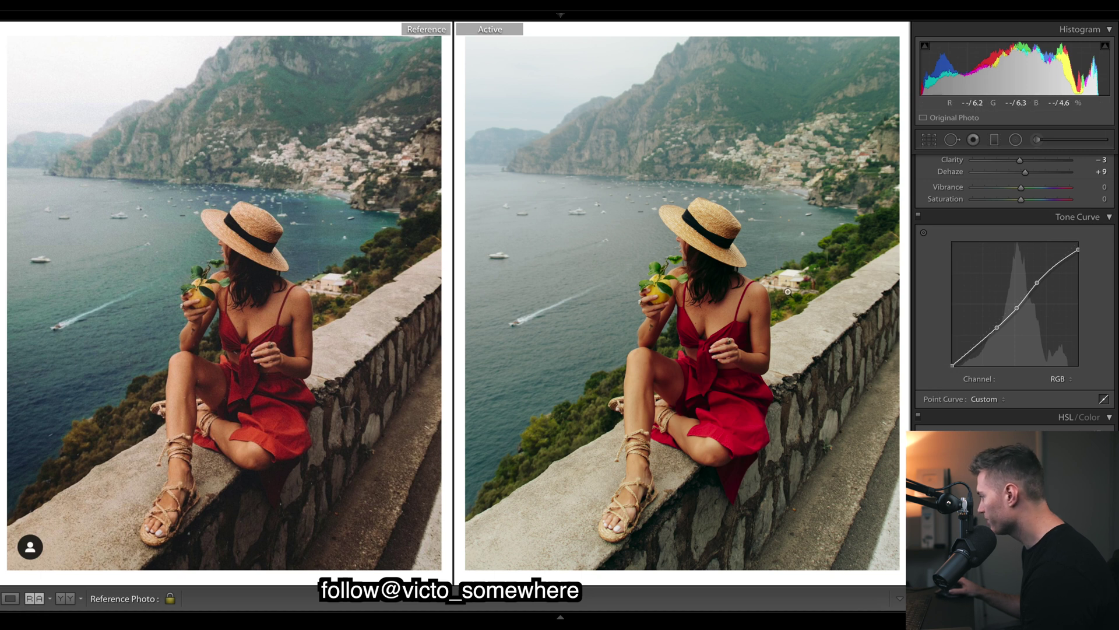
key(ctrl+z)
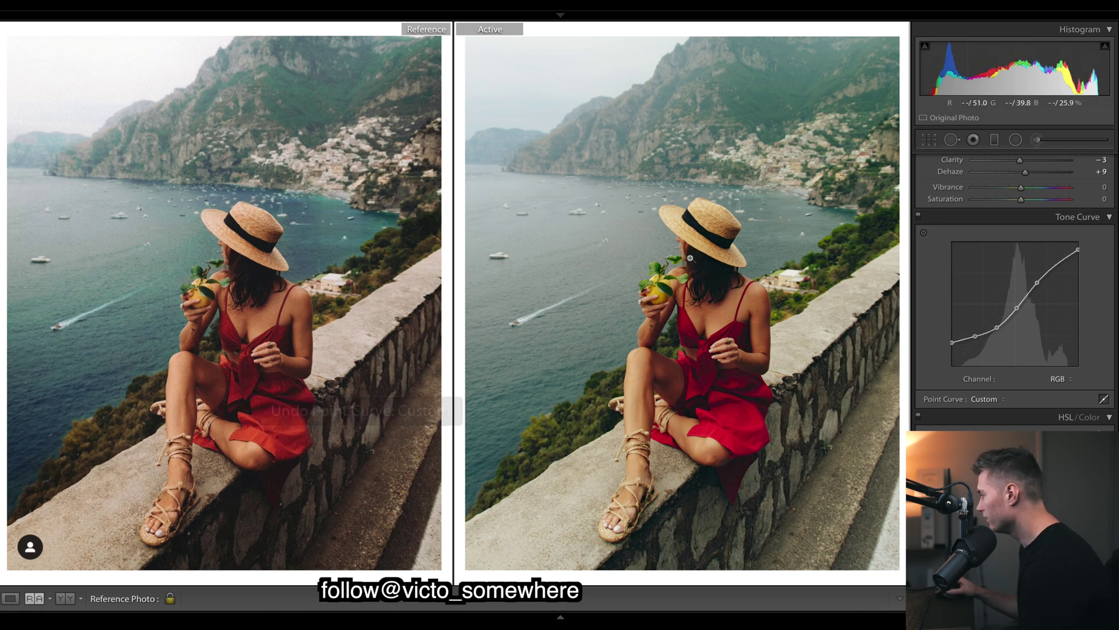
click(769, 303)
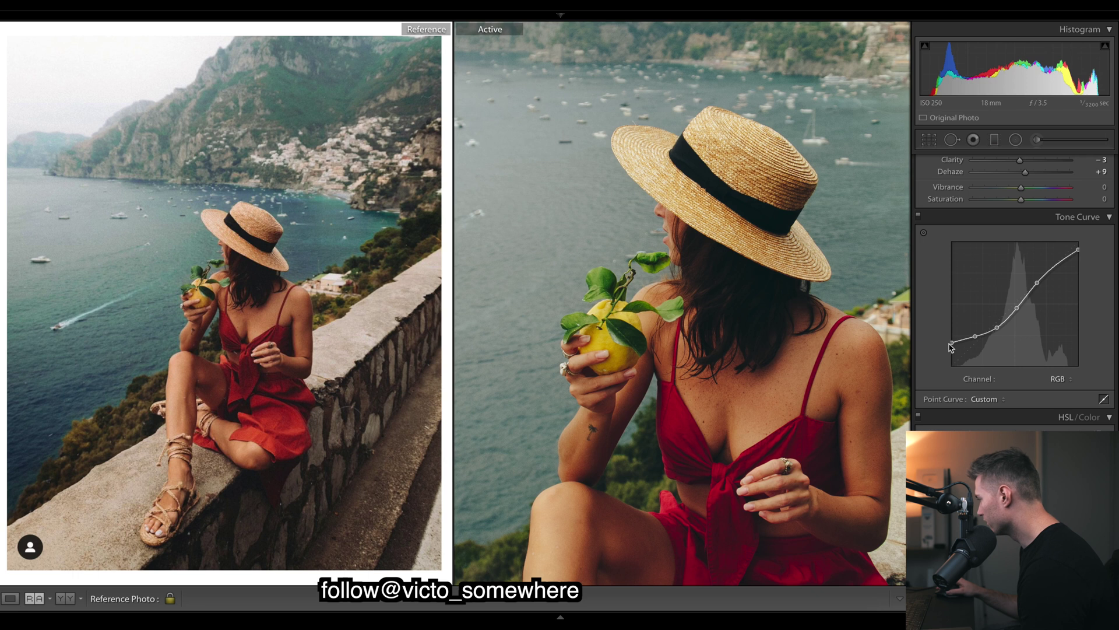
key(ctrl+z)
key(z)
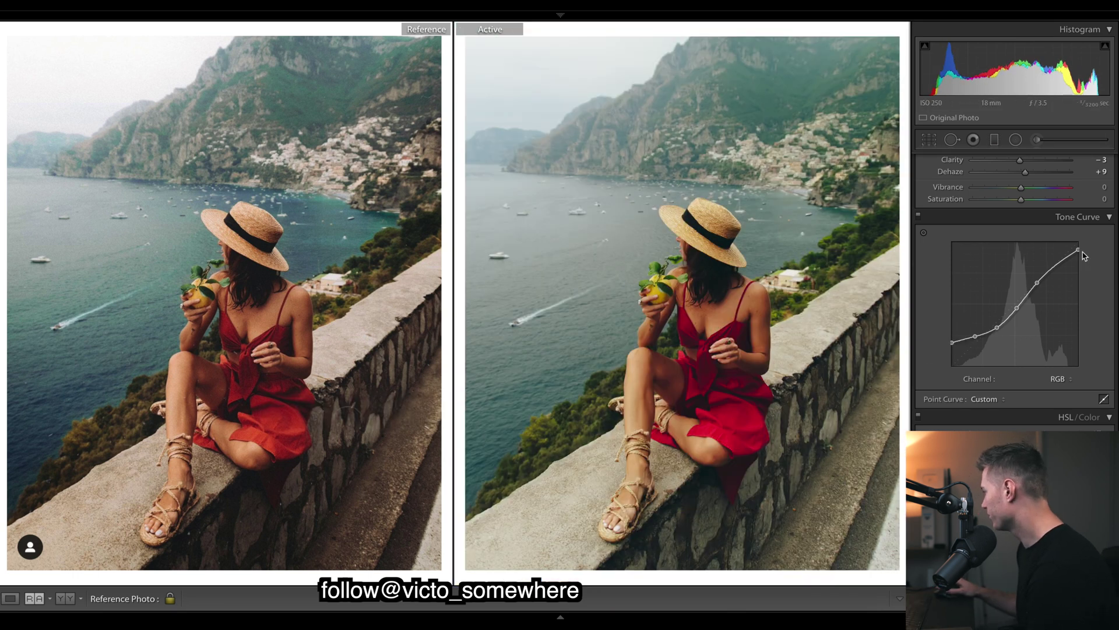
click(1058, 376)
click(1060, 387)
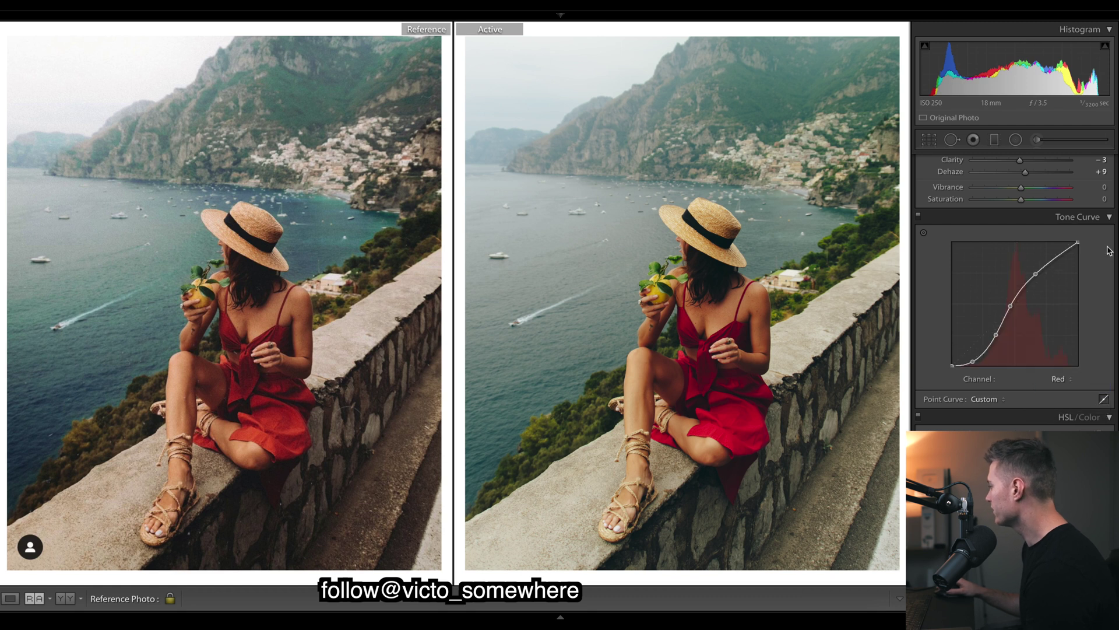
View the Green channel curve, then switch the tone curve to the Blue channel.
scroll(1077, 264, down, 1)
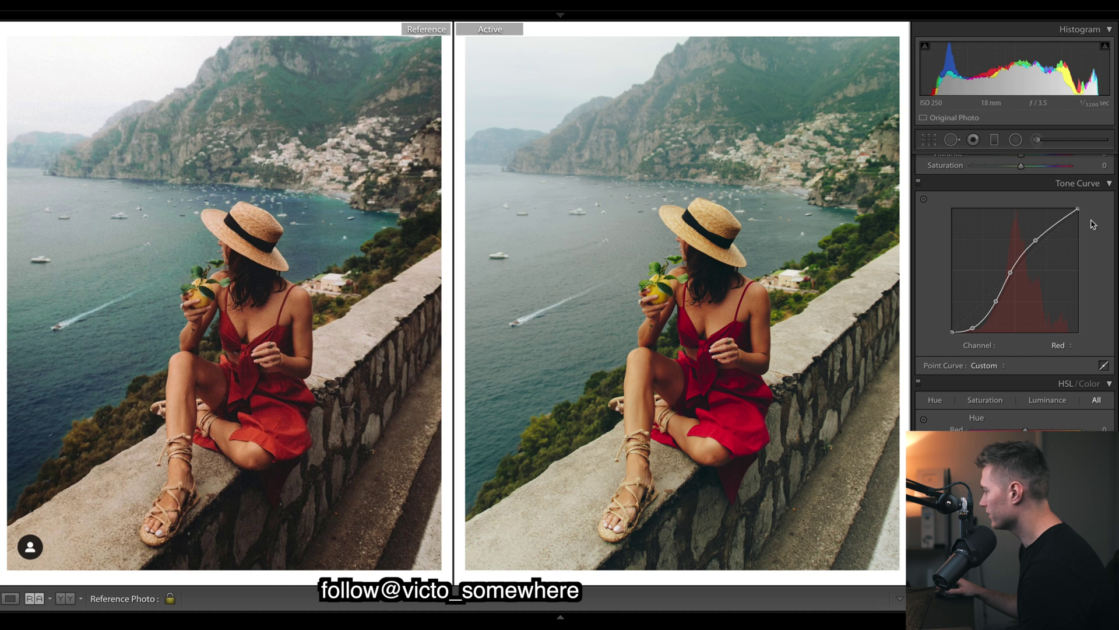
click(1070, 346)
click(1058, 355)
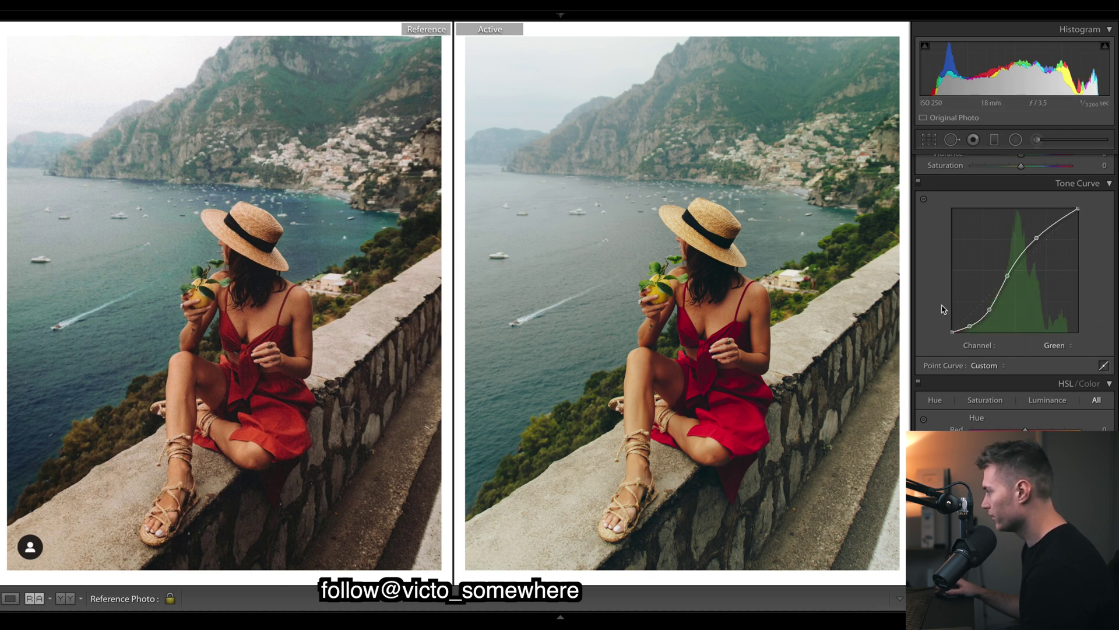
click(1070, 346)
click(1058, 356)
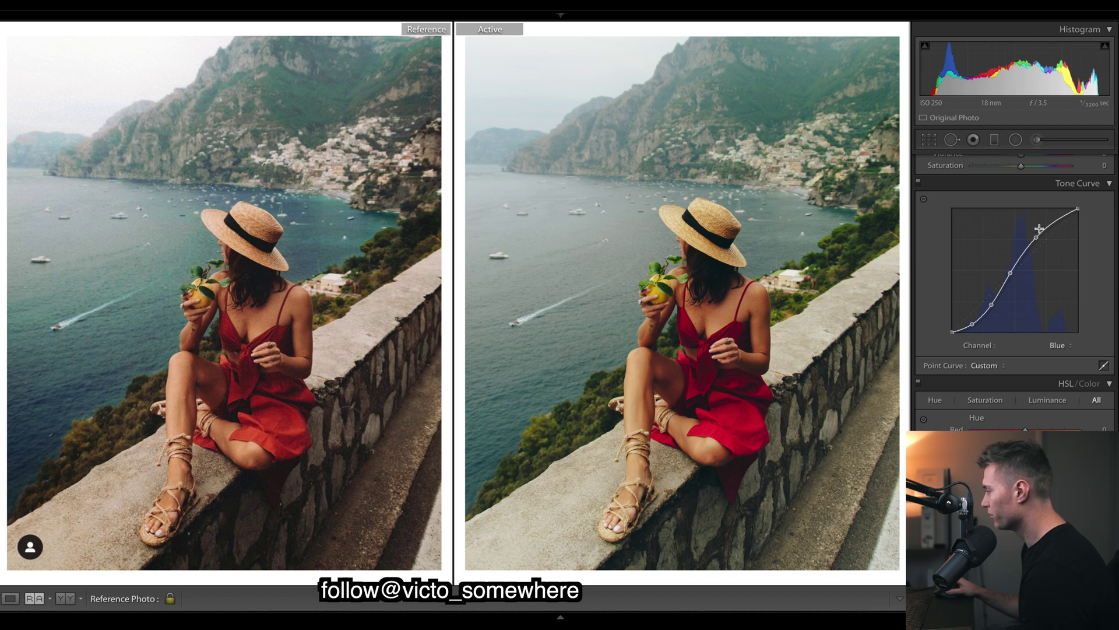
scroll(1090, 331, down, 1)
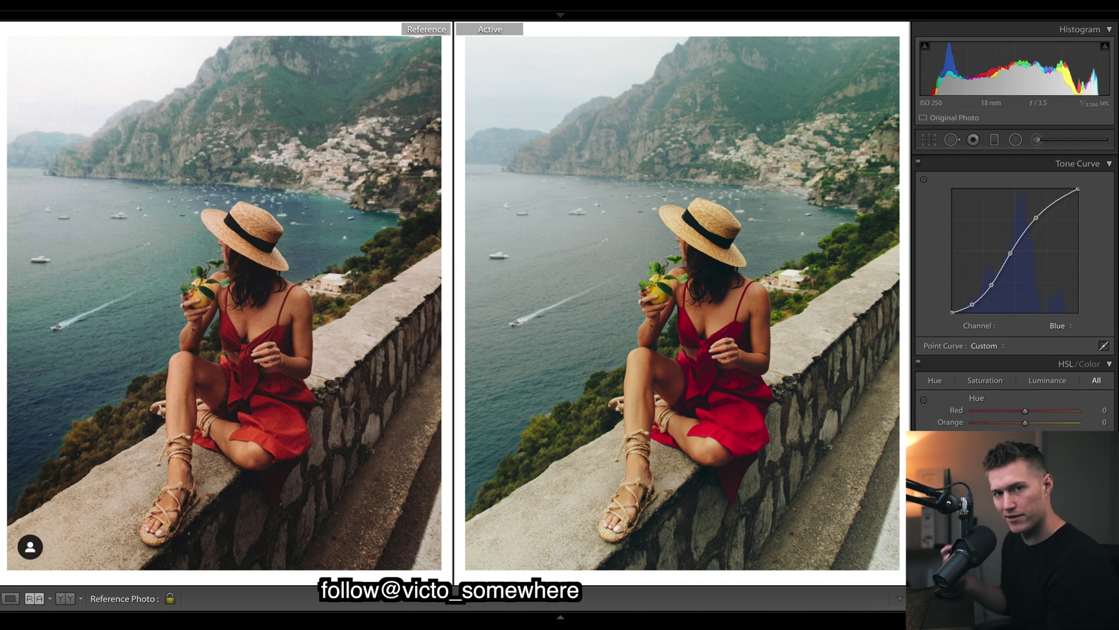
Tint shadows at hue 27, saturation 16 and highlights at hue 226, saturation 4.
scroll(1015, 262, down, 10)
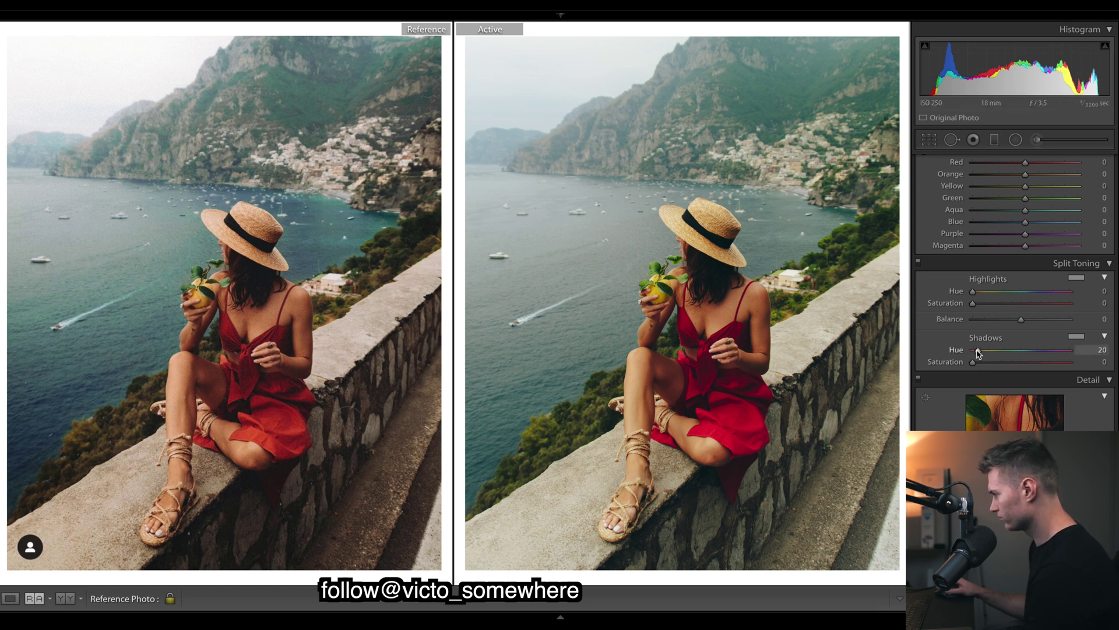
drag(973, 362, 989, 366)
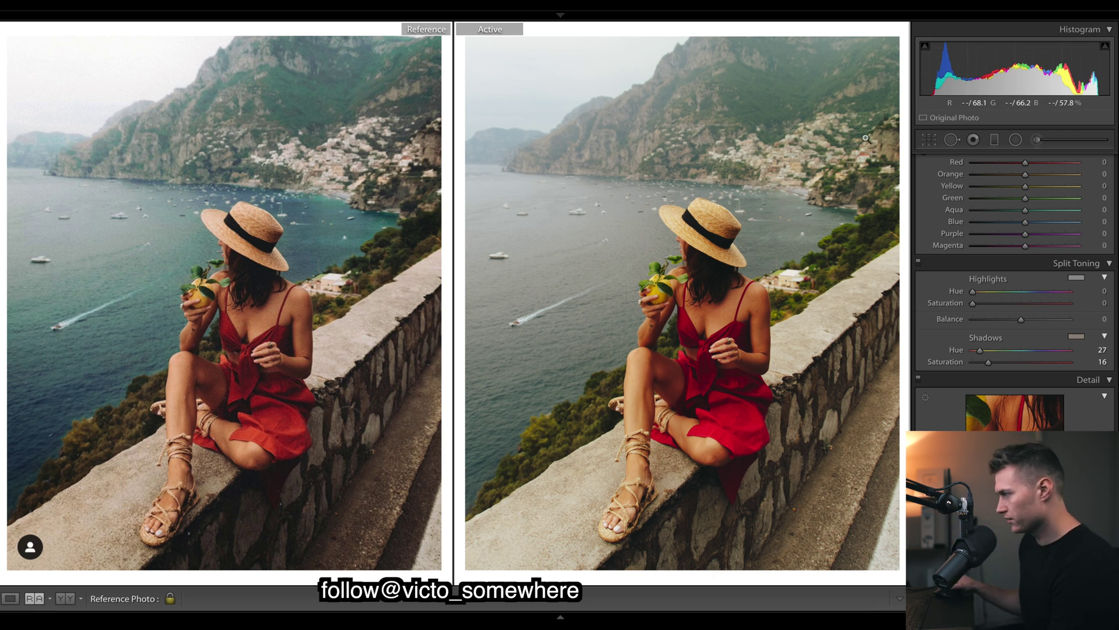
click(1022, 291)
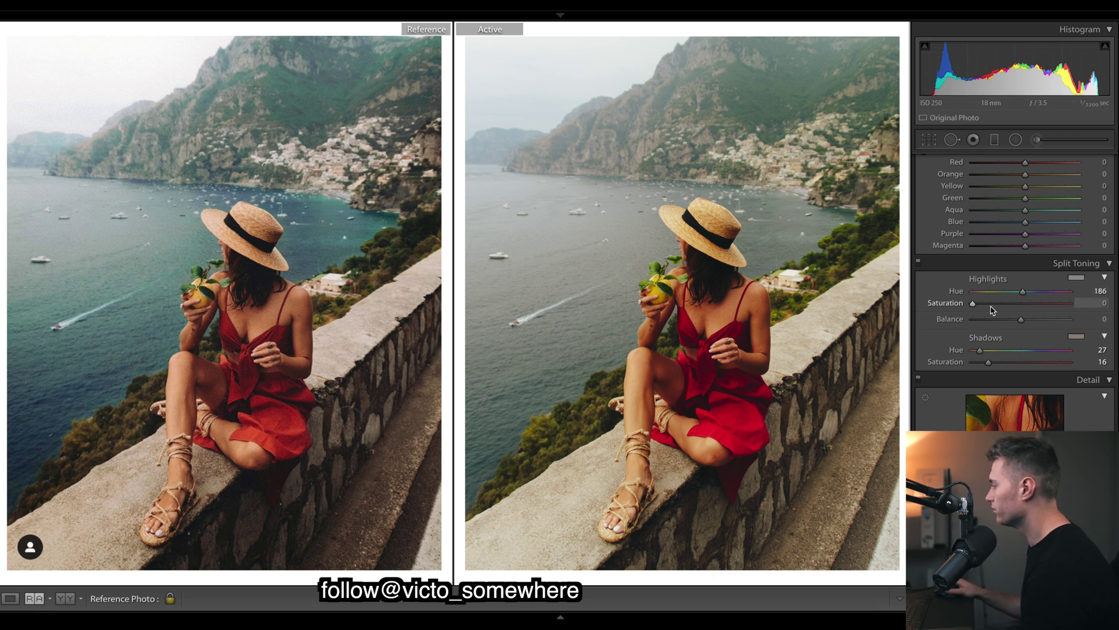
drag(963, 303, 969, 304)
click(1033, 291)
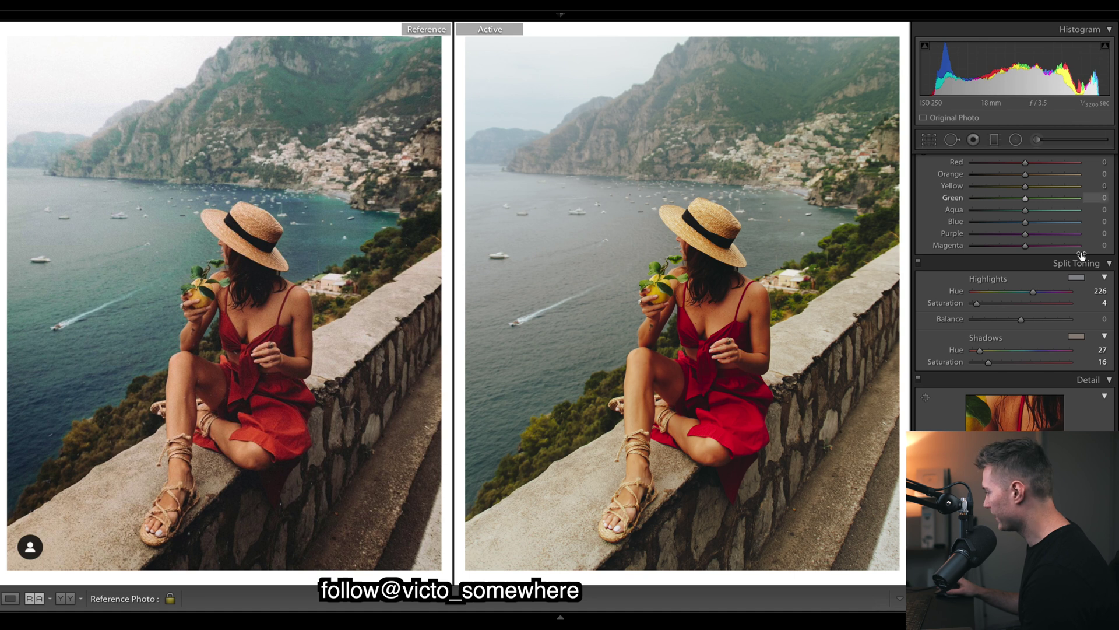
Set Effects grain to Amount 30, Size 47 and Roughness 55.
scroll(1090, 318, down, 10)
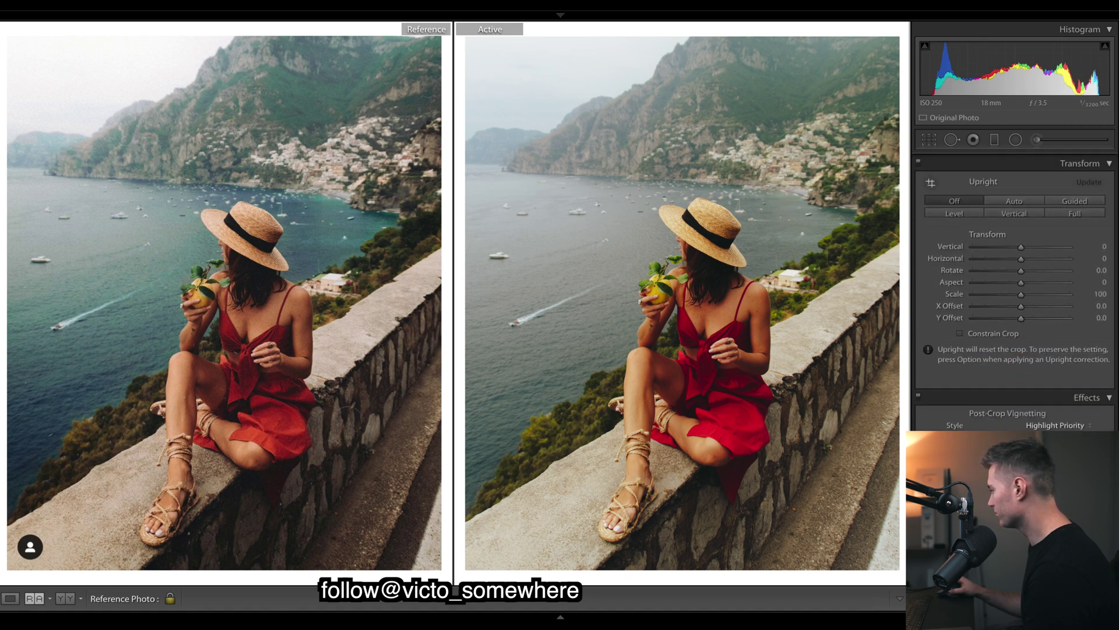
scroll(1091, 317, down, 5)
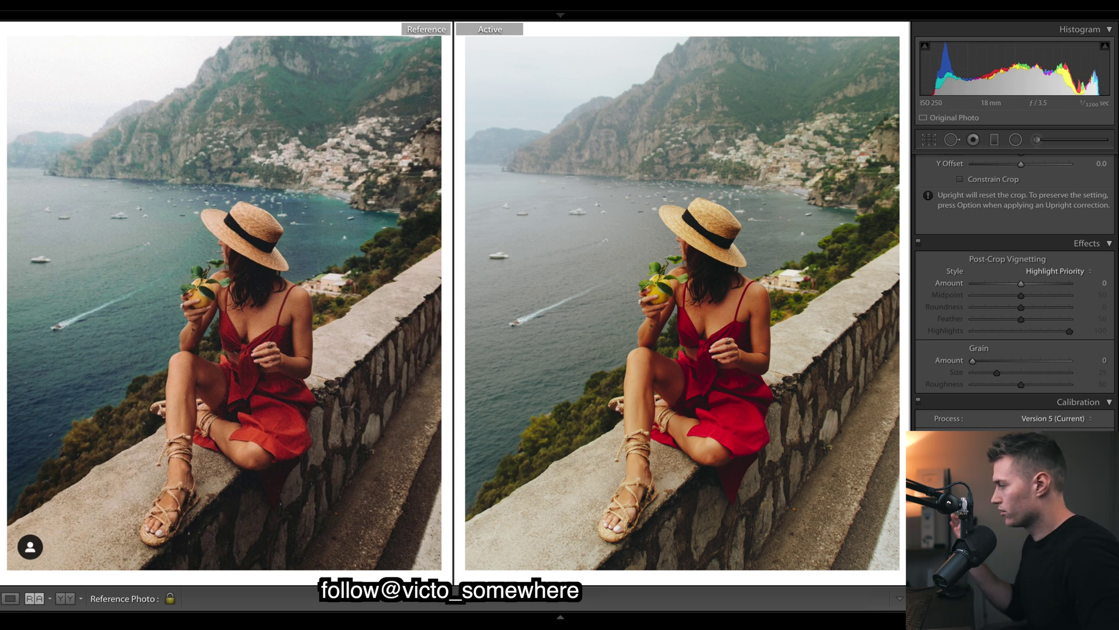
click(1006, 361)
drag(1001, 358, 1000, 357)
click(1015, 372)
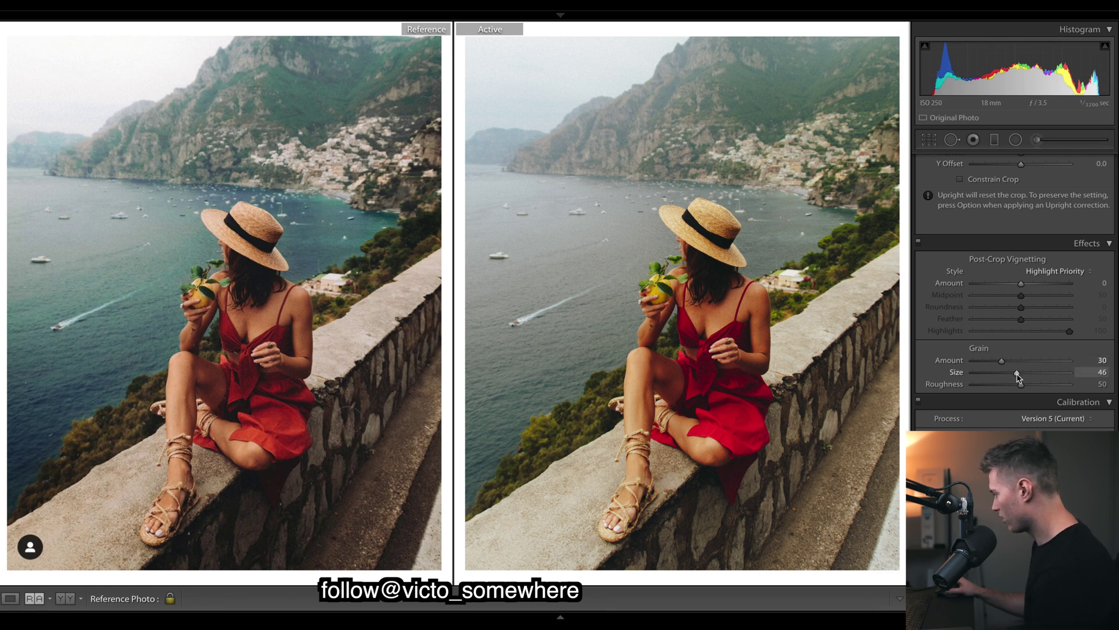
click(1024, 385)
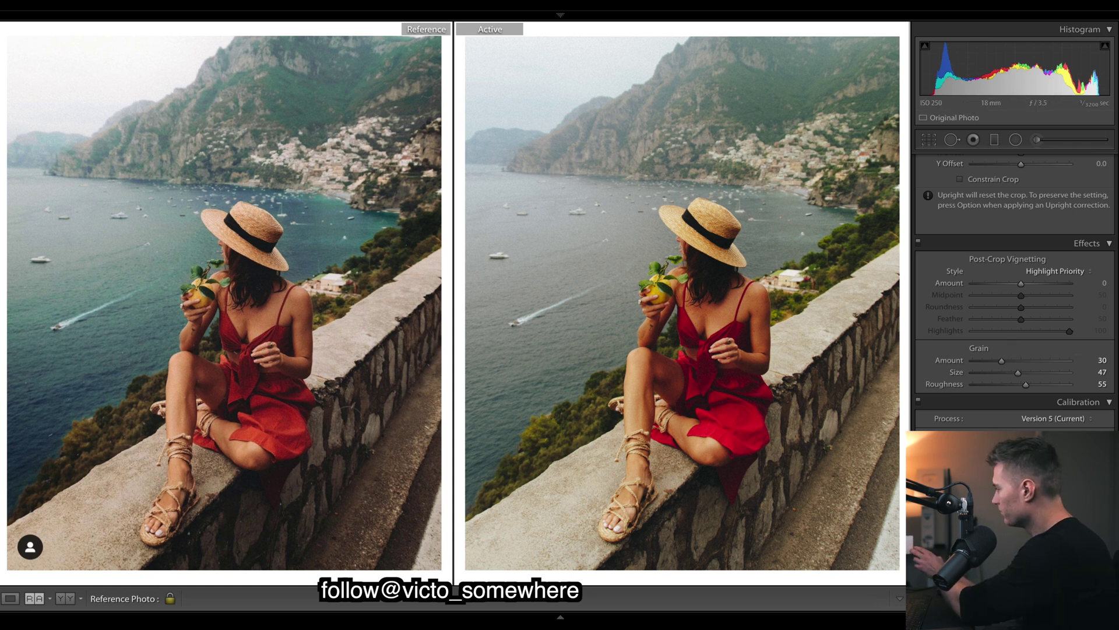
Lower Vibrance to -18 and Saturation to -12 in the Basic panel's Presence section.
scroll(1014, 291, up, 15)
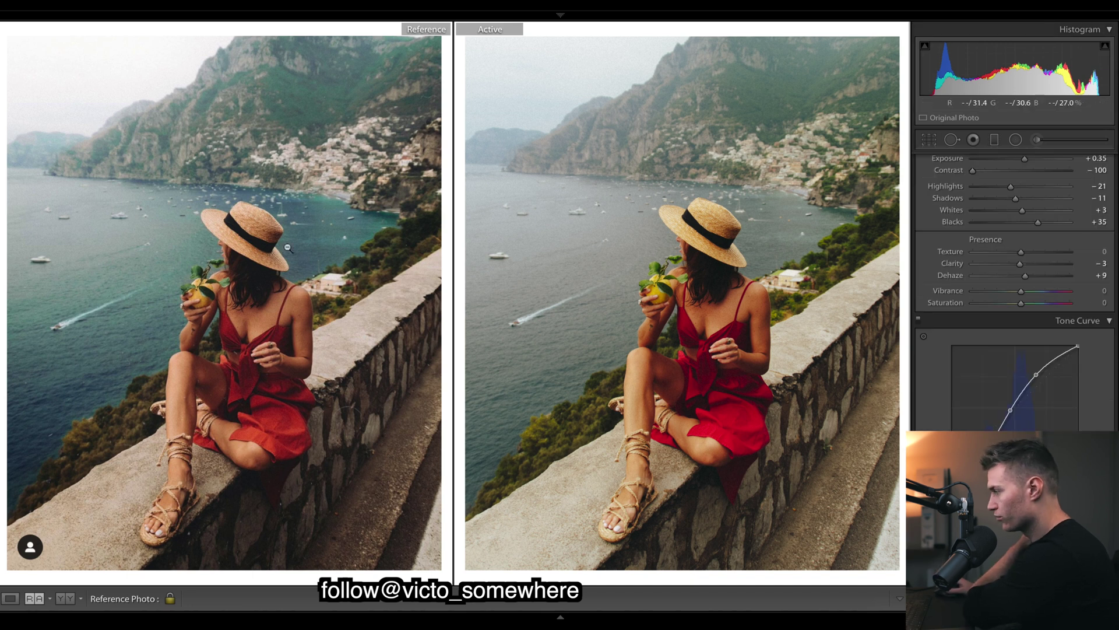
drag(1021, 291, 1014, 293)
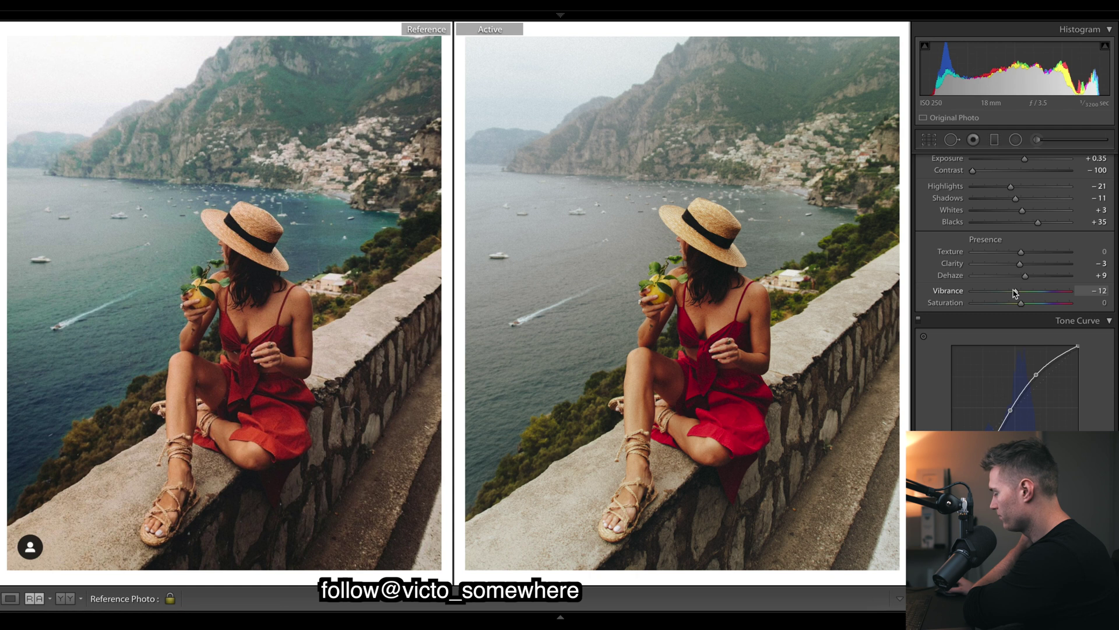
drag(1020, 303, 1061, 325)
Set HSL saturation to Green -100, Purple +27 and Yellow +31, undoing trial yellow extremes.
scroll(1029, 297, down, 10)
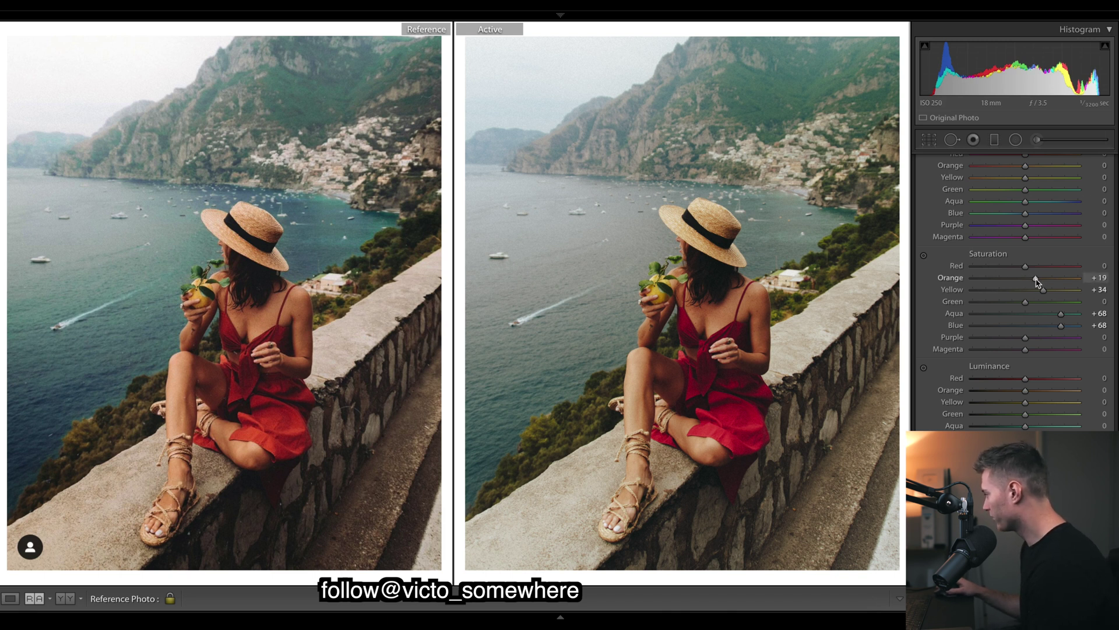
drag(1043, 290, 1041, 292)
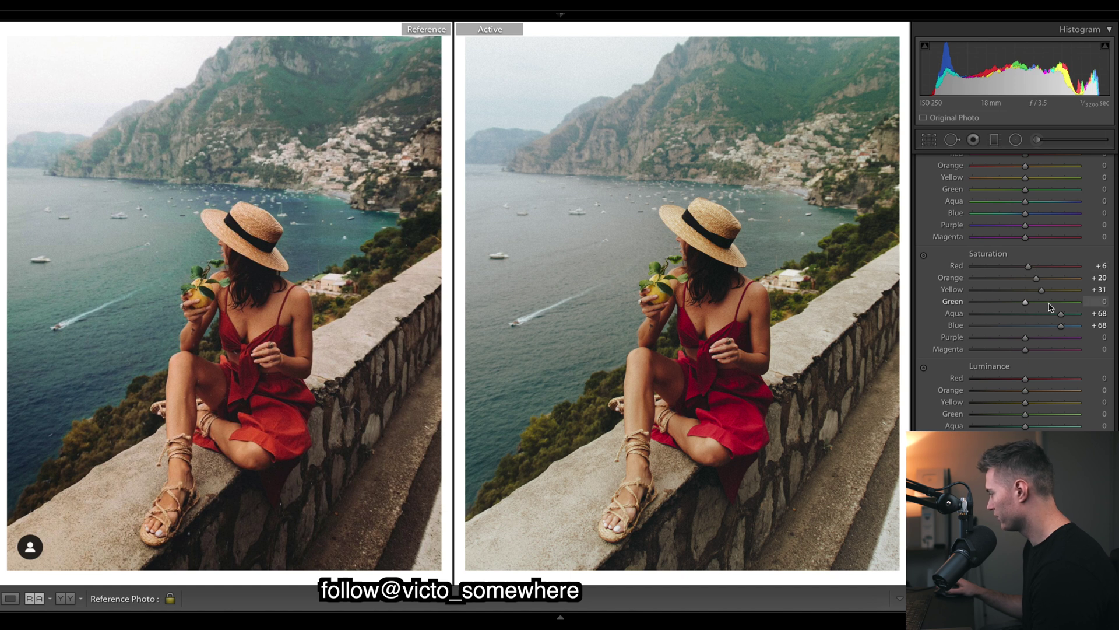
drag(1025, 338, 971, 341)
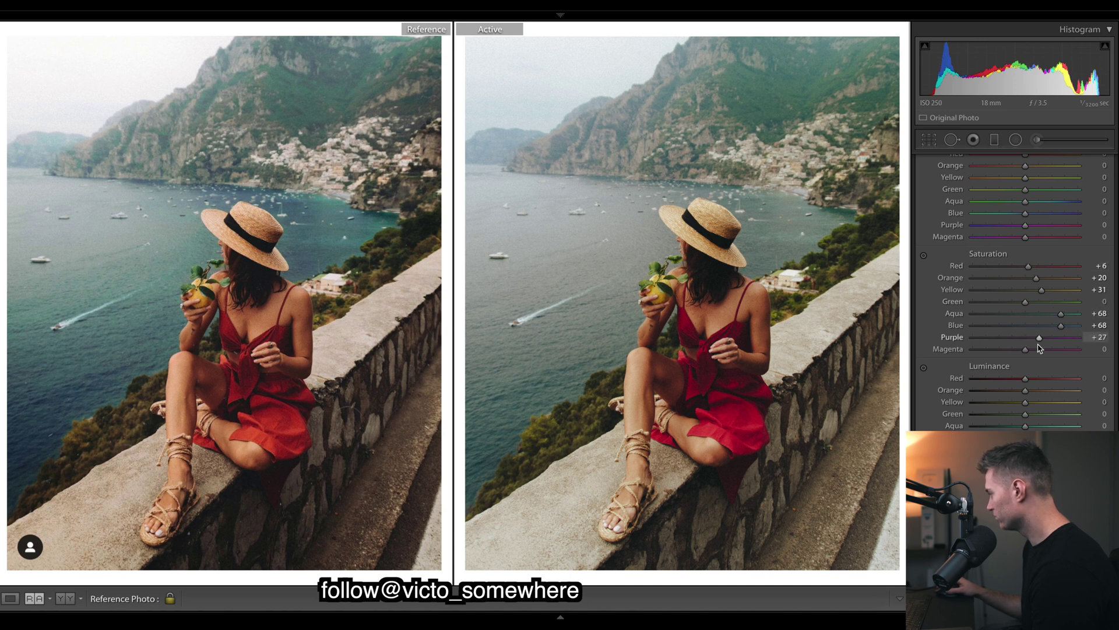
drag(1025, 302, 1107, 303)
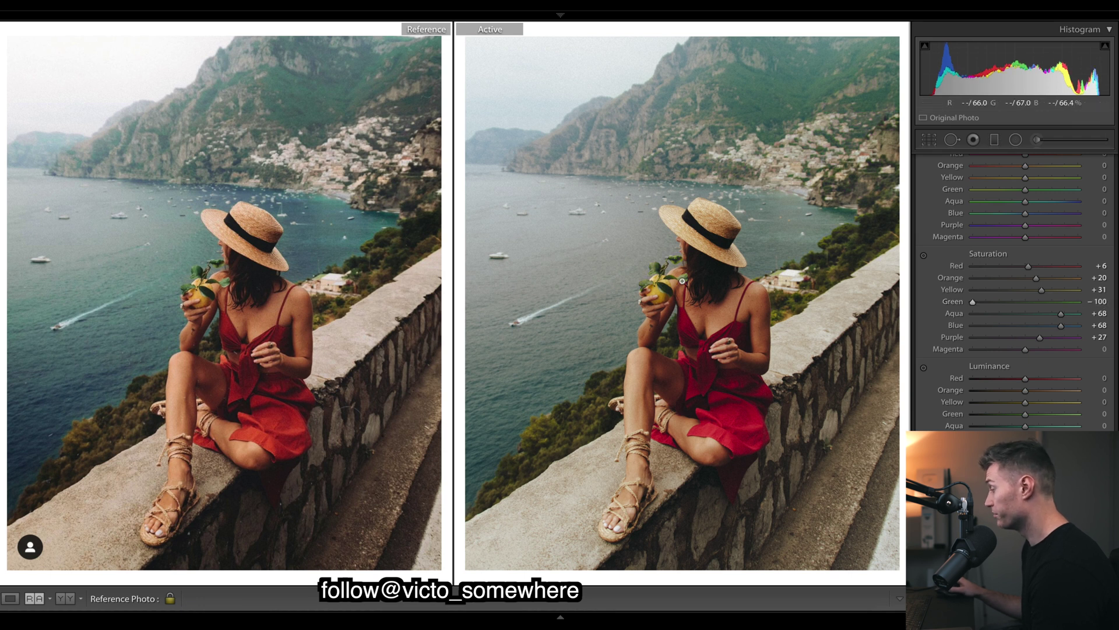
drag(1041, 290, 1078, 290)
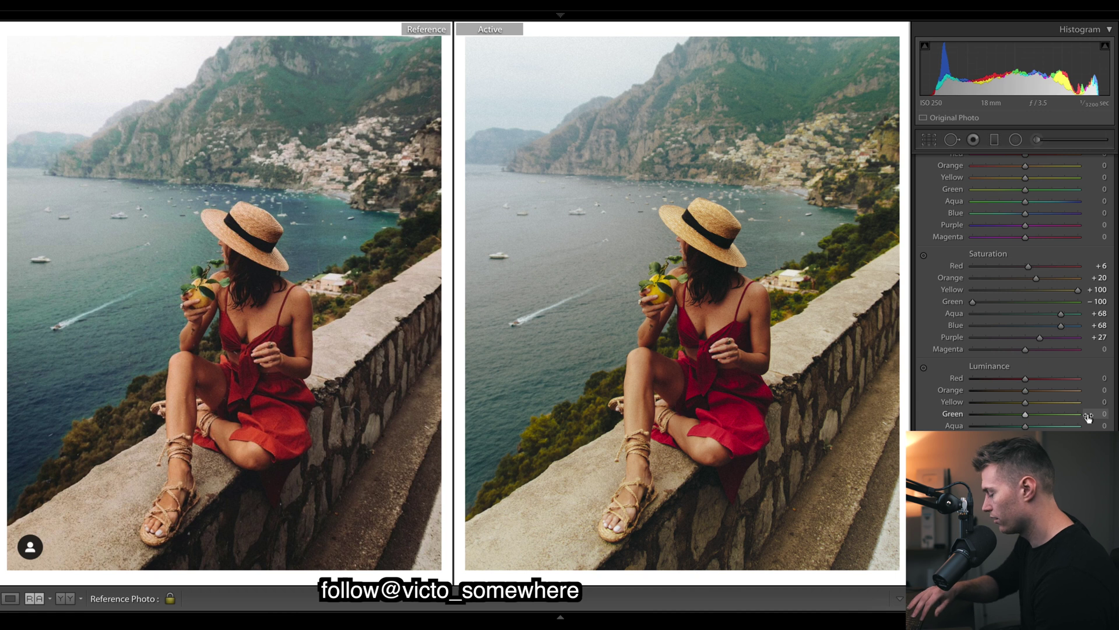
key(ctrl+z)
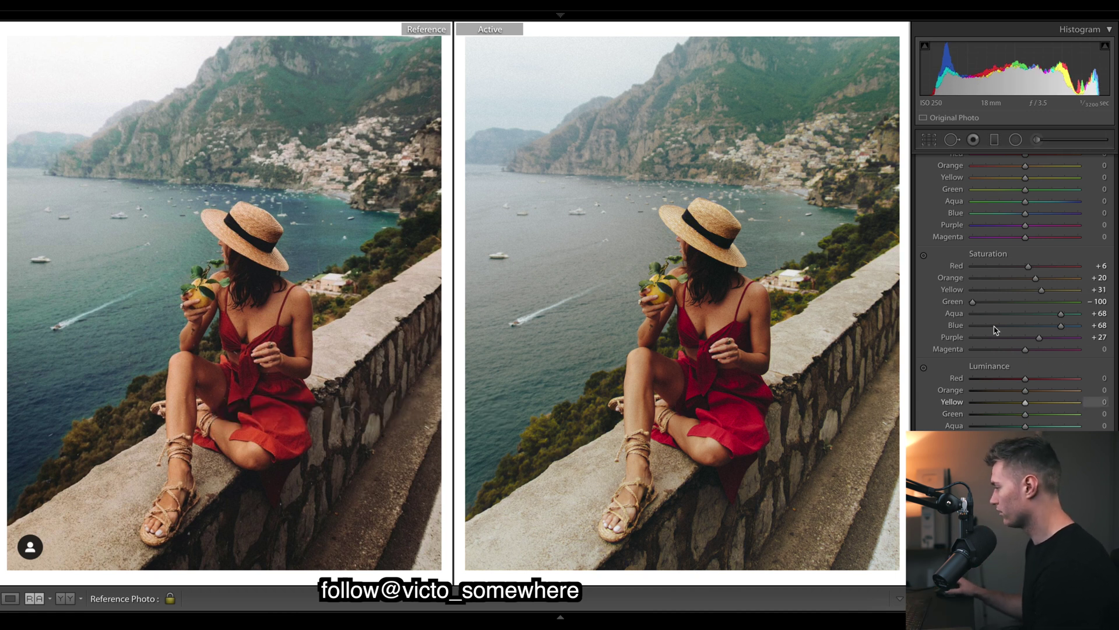
key(ctrl+z)
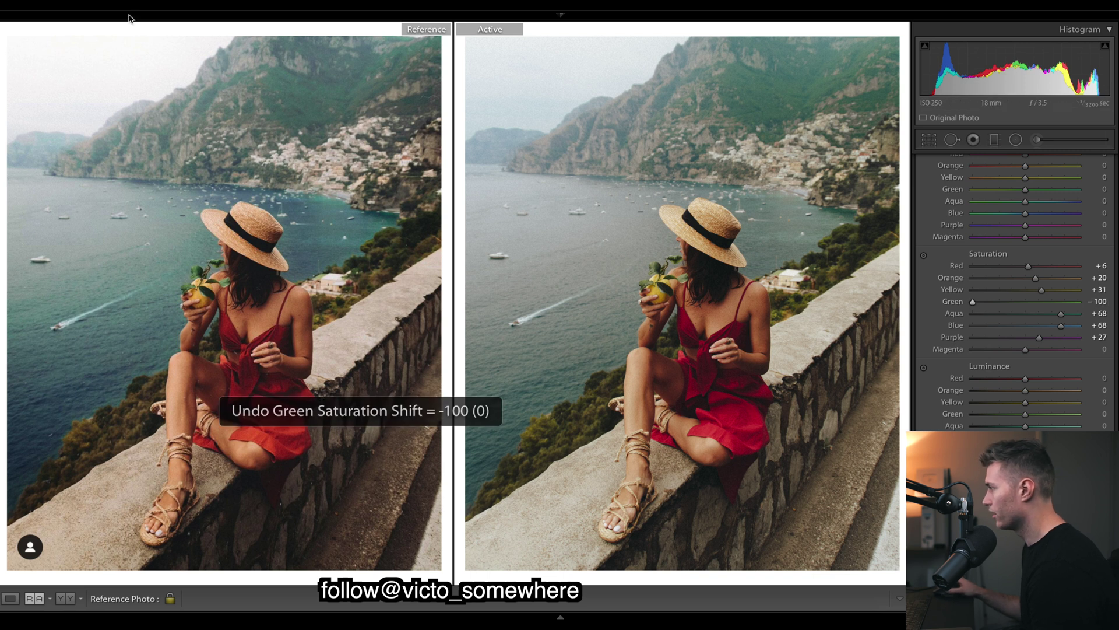
drag(1042, 290, 843, 287)
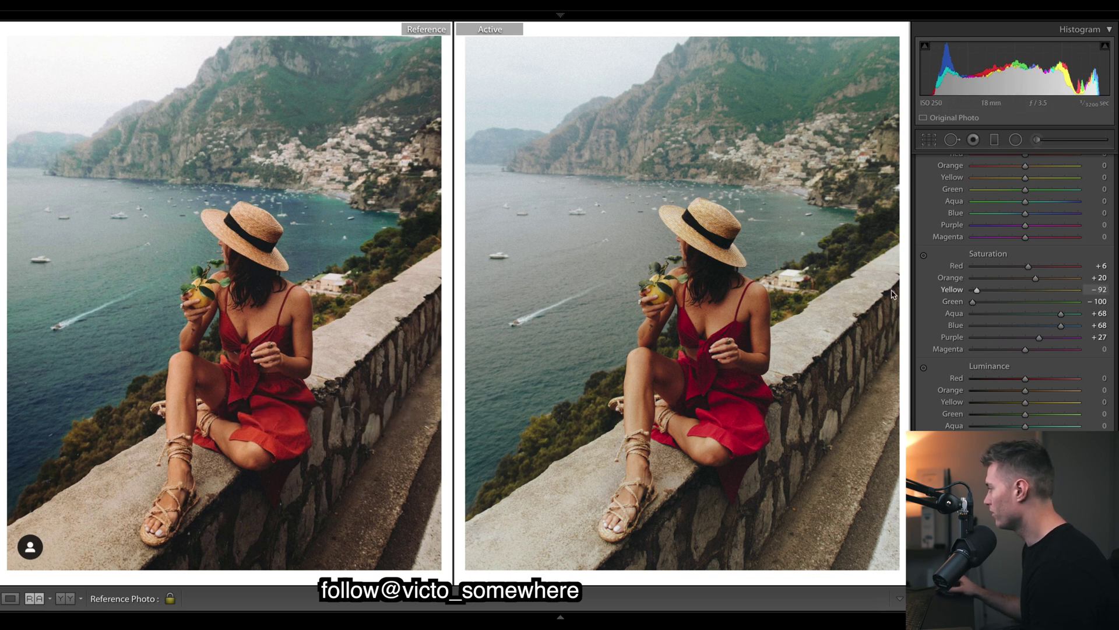
key(ctrl+z)
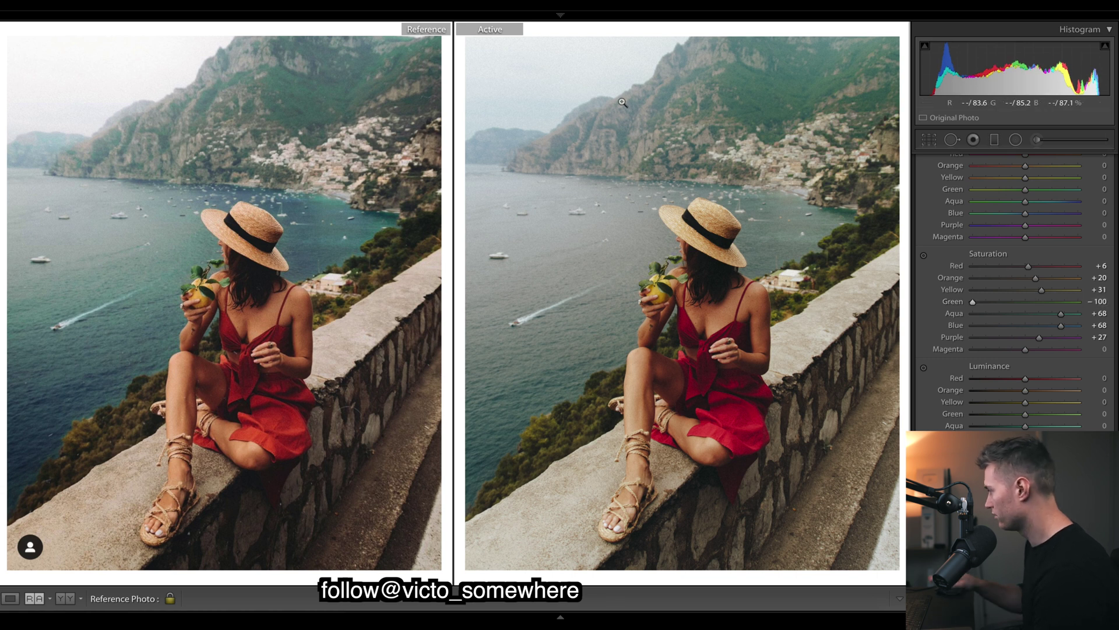
Shift the Red hue to +41, resetting Orange to zero and undoing a magenta test.
scroll(1054, 200, up, 3)
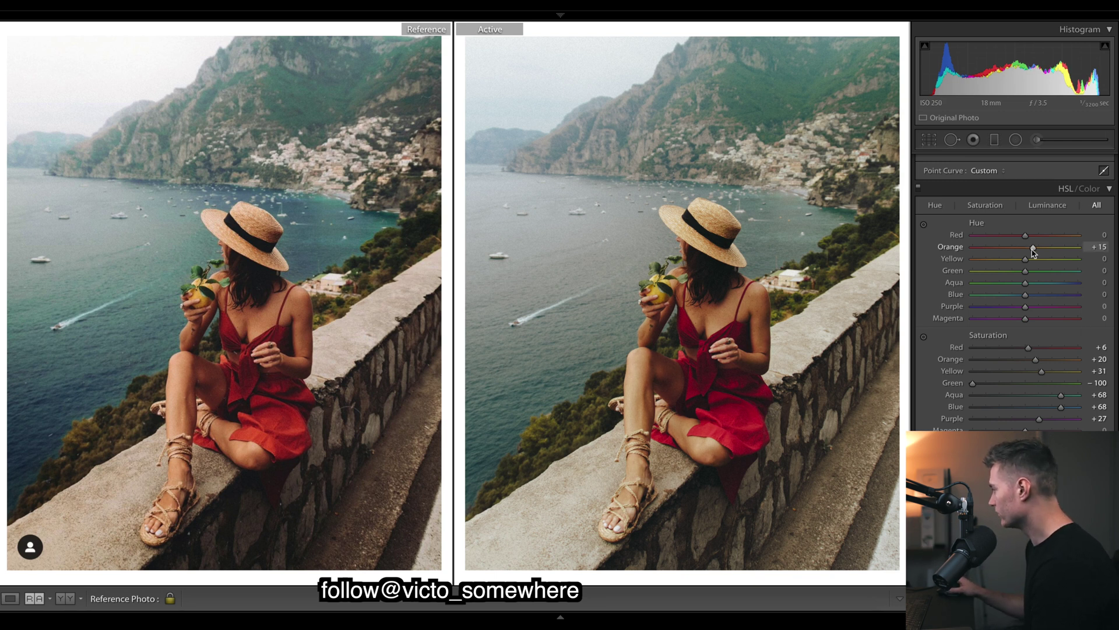
drag(1030, 243, 1087, 252)
double_click(1079, 250)
drag(1026, 235, 1032, 238)
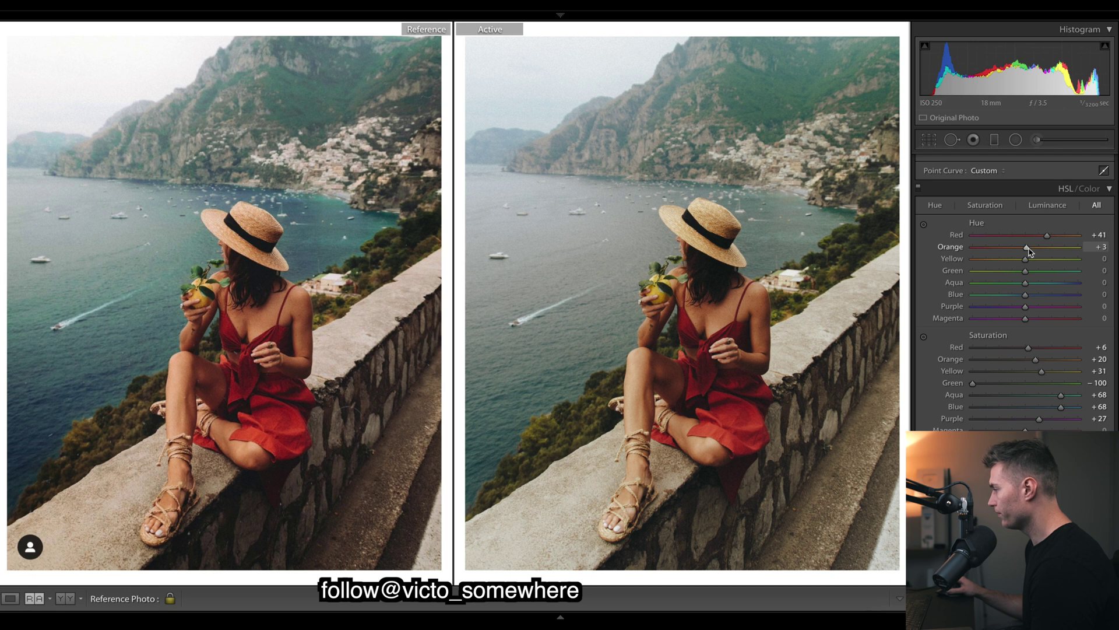
double_click(1030, 250)
drag(1047, 235, 881, 235)
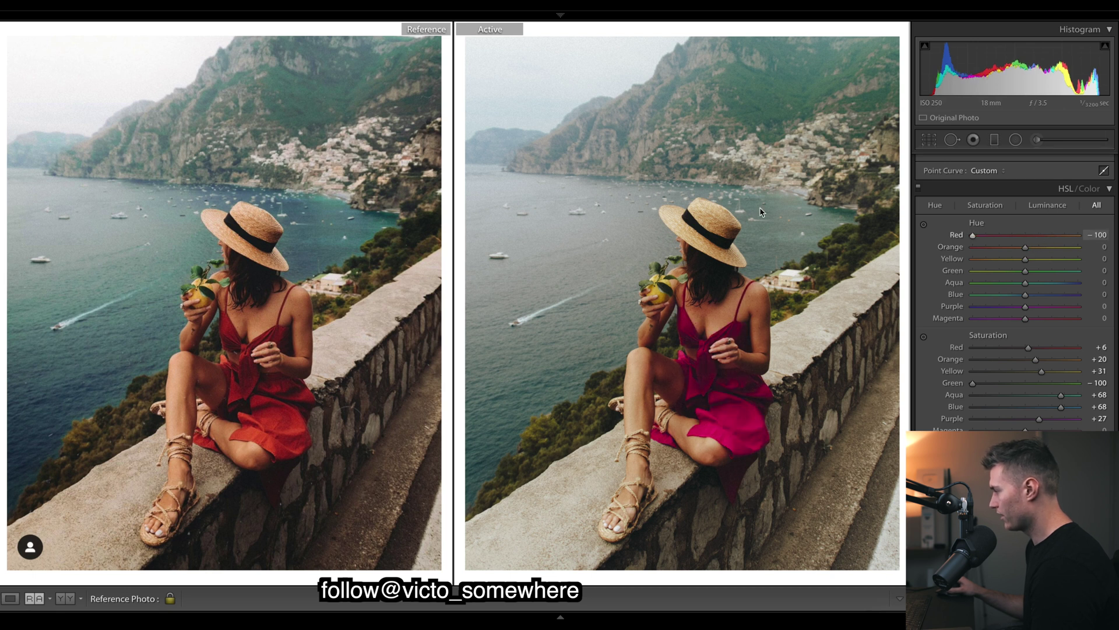
key(ctrl+z)
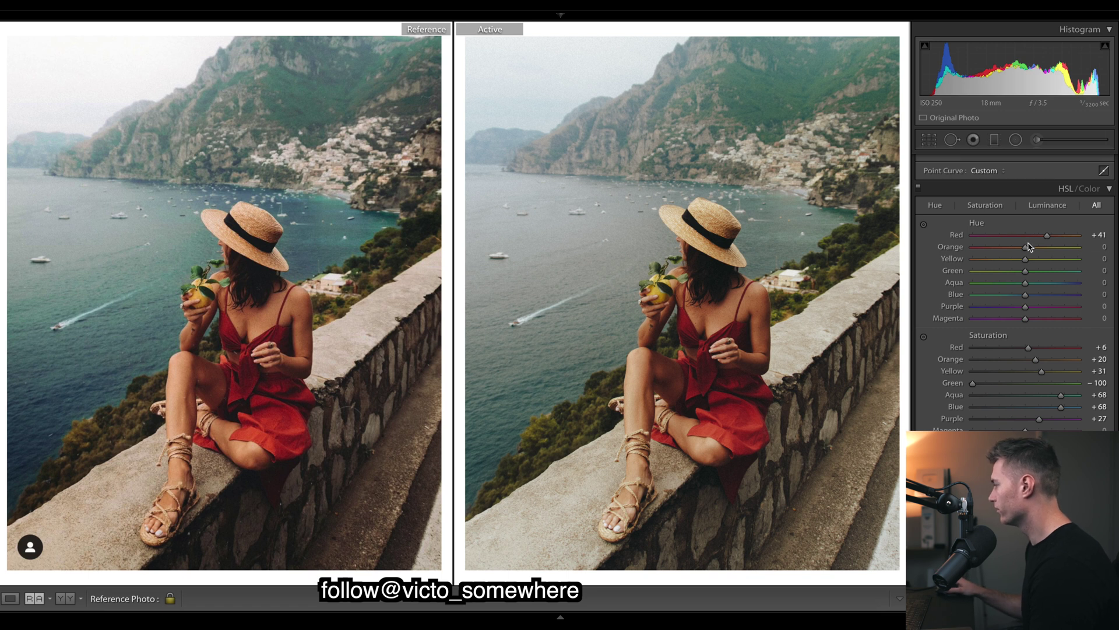
Set Orange hue -5 and Yellow -54, and shift Green toward aqua.
drag(1025, 249, 916, 252)
drag(979, 263, 996, 262)
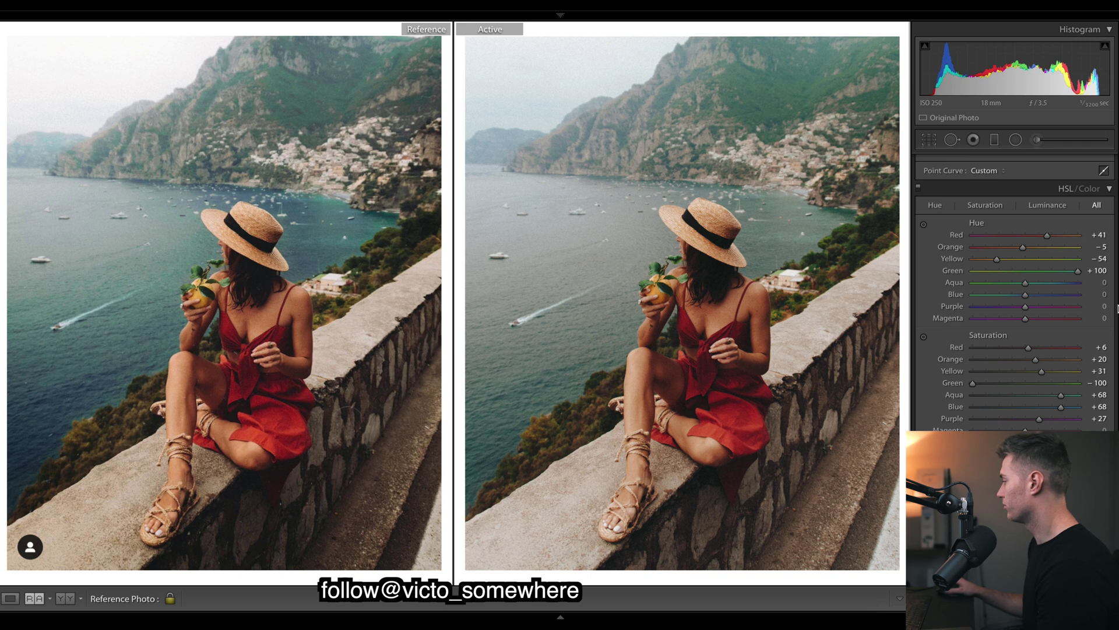
click(1014, 270)
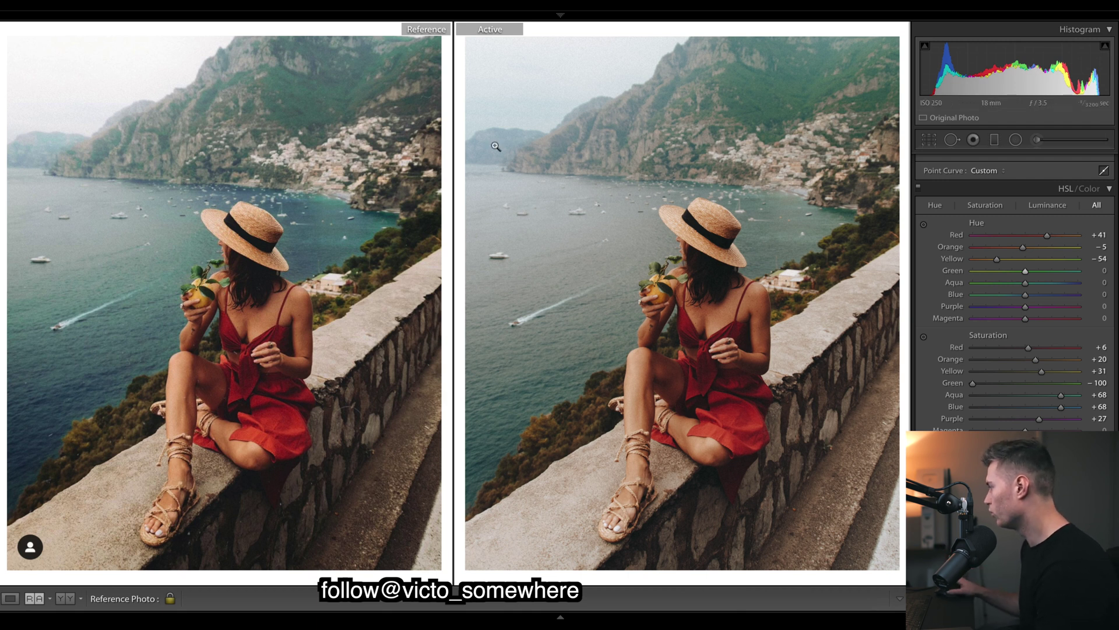
drag(997, 258, 1057, 258)
key(ctrl+z)
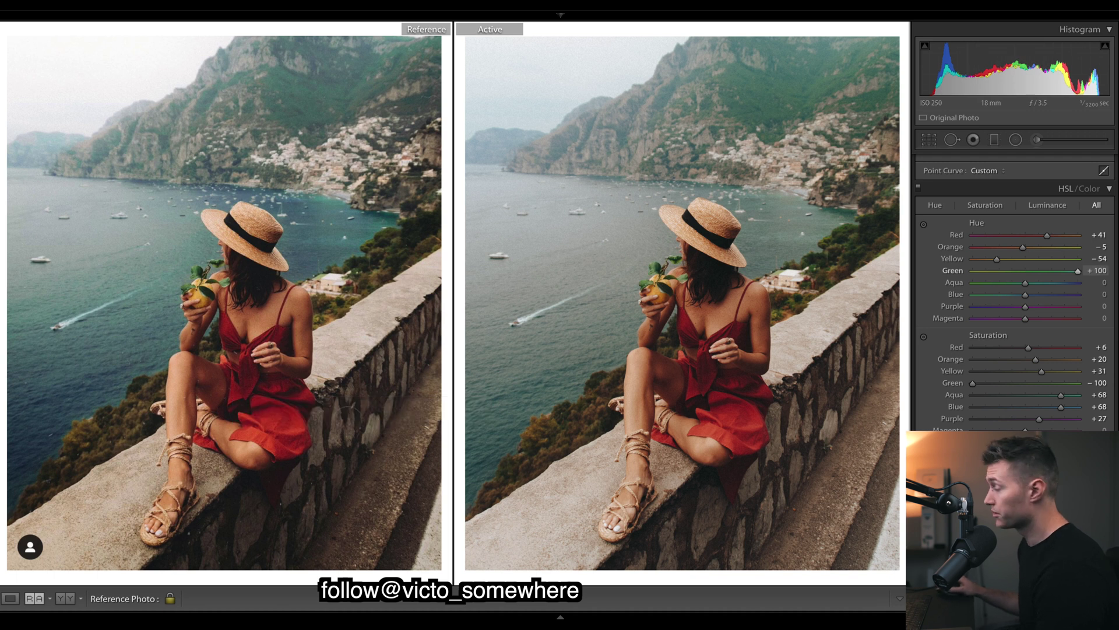
drag(973, 270, 1029, 272)
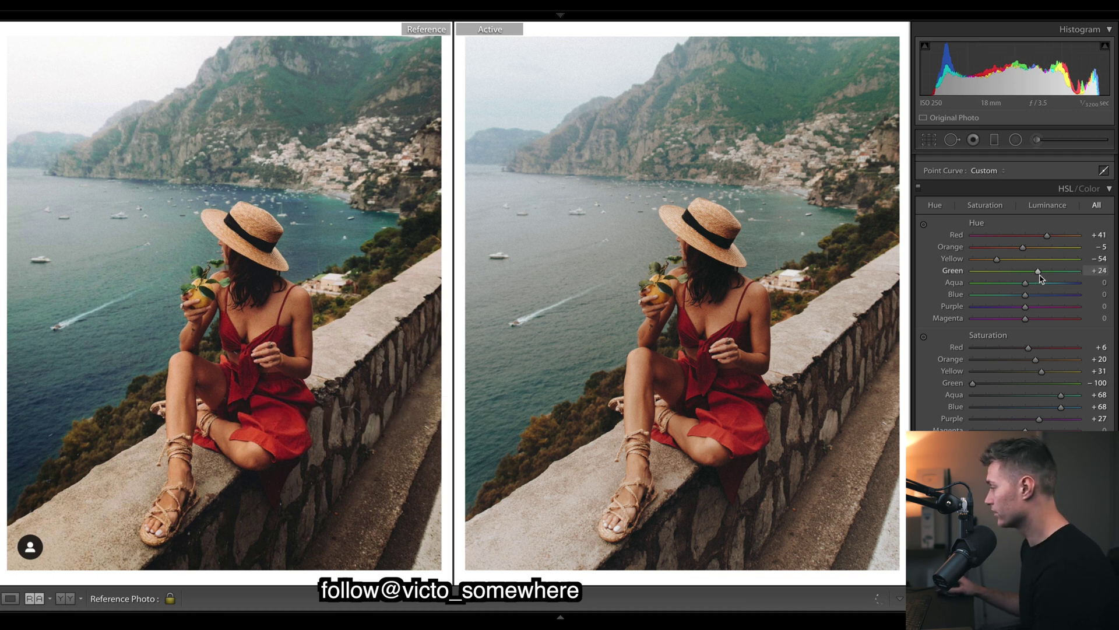
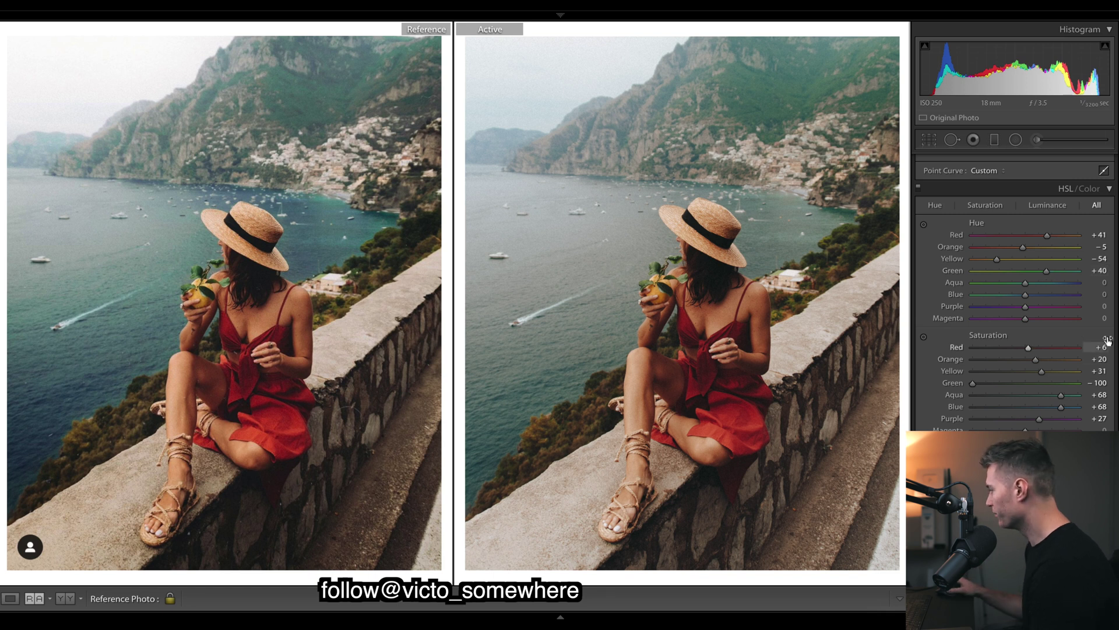
Scroll past HSL and switch to the Adjustment Brush to show the existing brush pins.
scroll(1096, 283, down, 5)
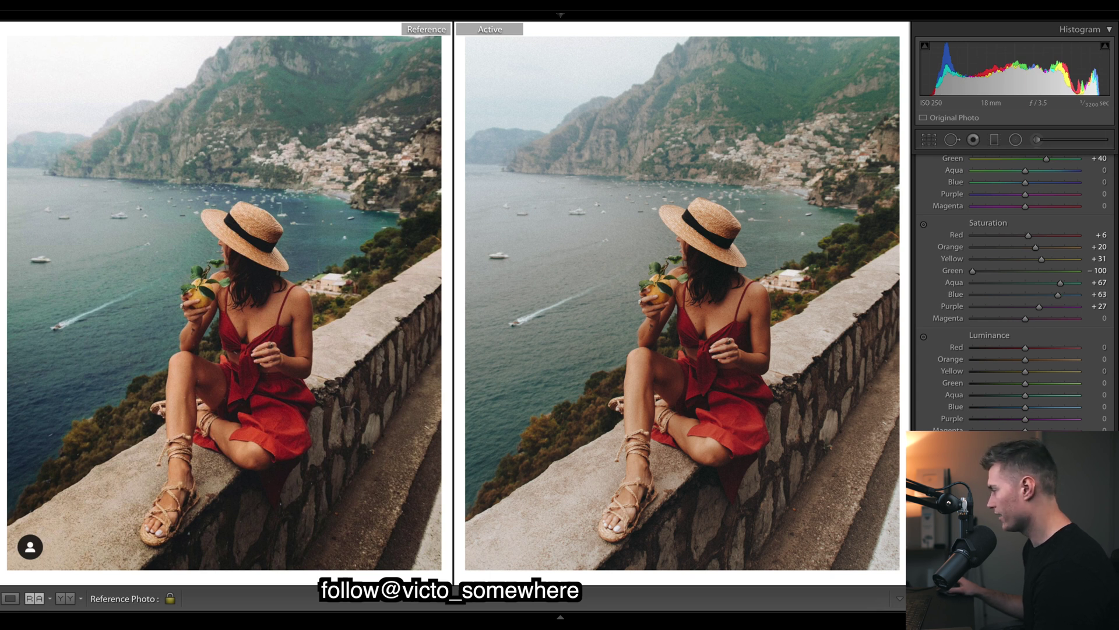
scroll(980, 182, down, 2)
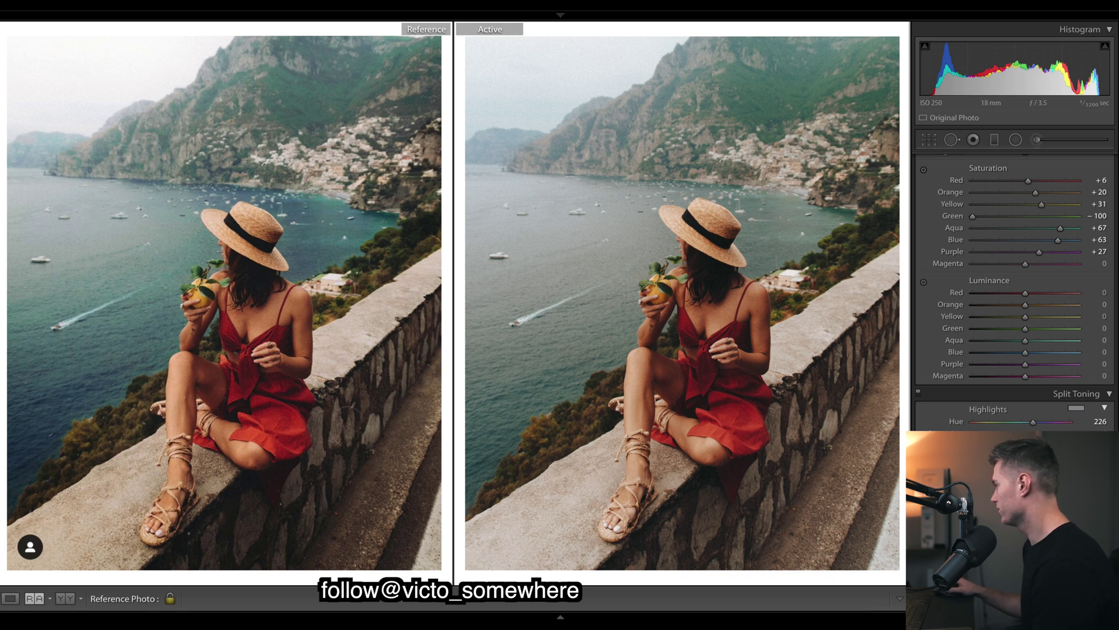
click(1034, 141)
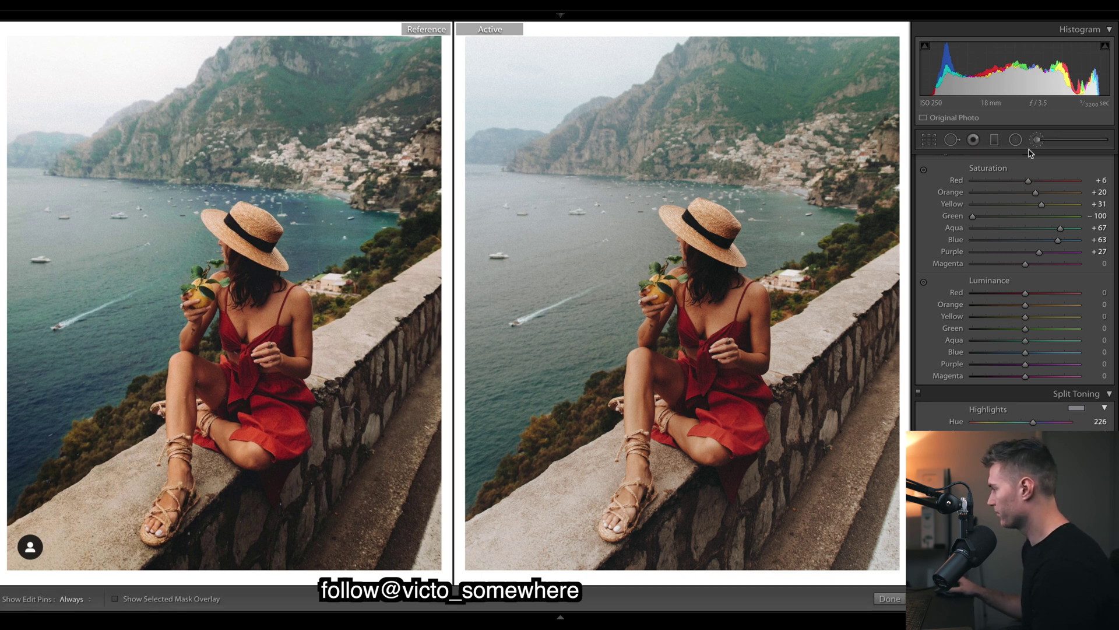
On the sea brush pin, check its mask, boost Saturation and set Dehaze to about 10.
click(514, 301)
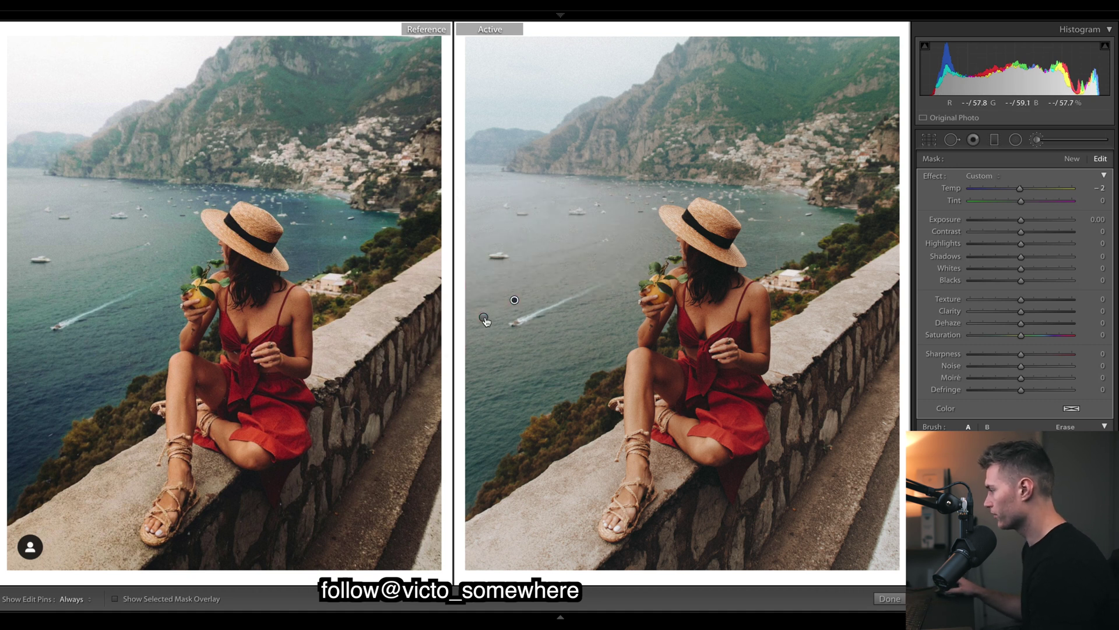
click(484, 318)
key(o)
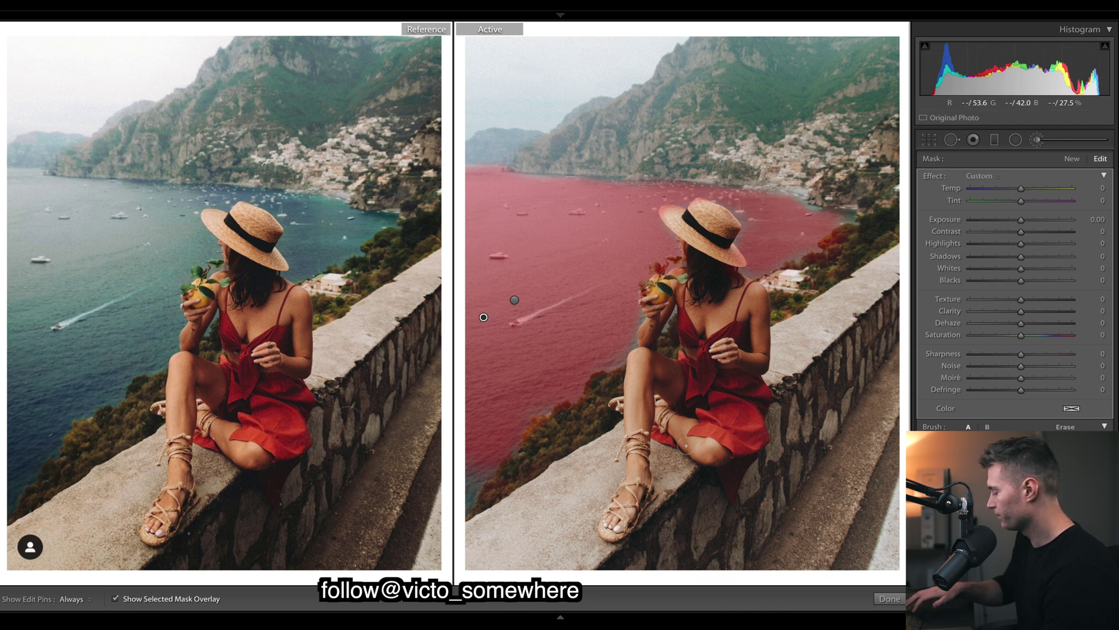
key(o)
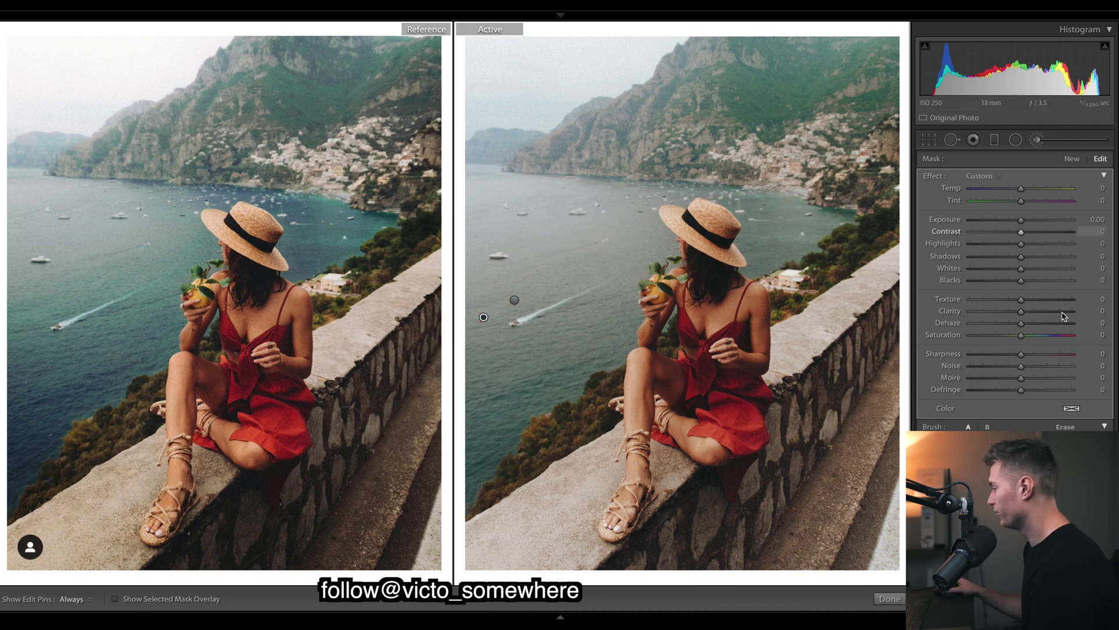
click(1045, 335)
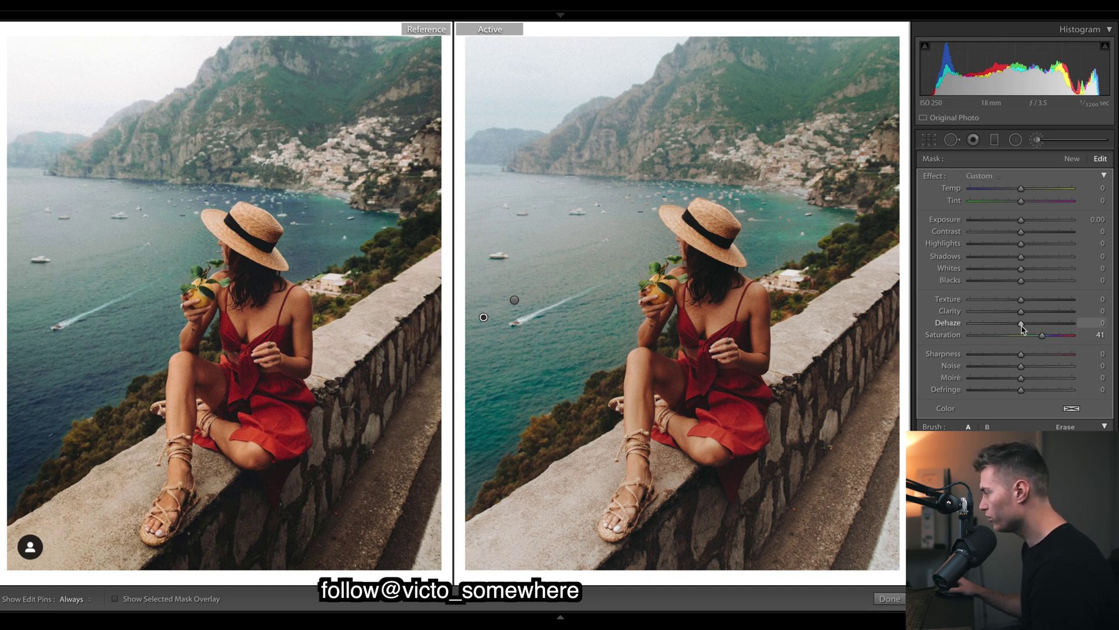
drag(1022, 325, 1030, 327)
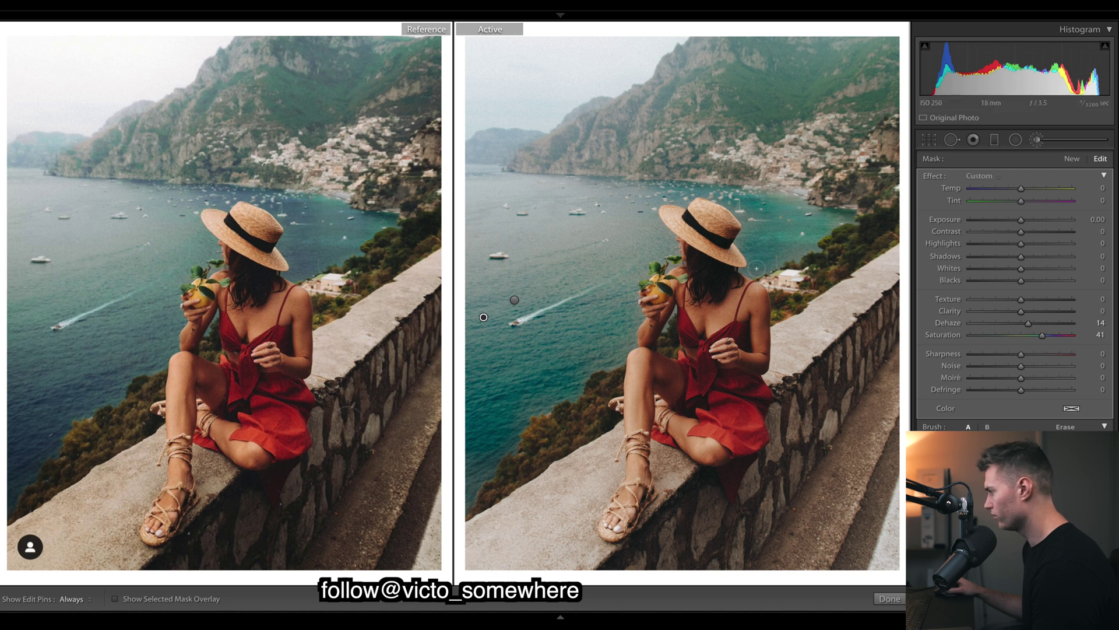
drag(1026, 324, 1024, 324)
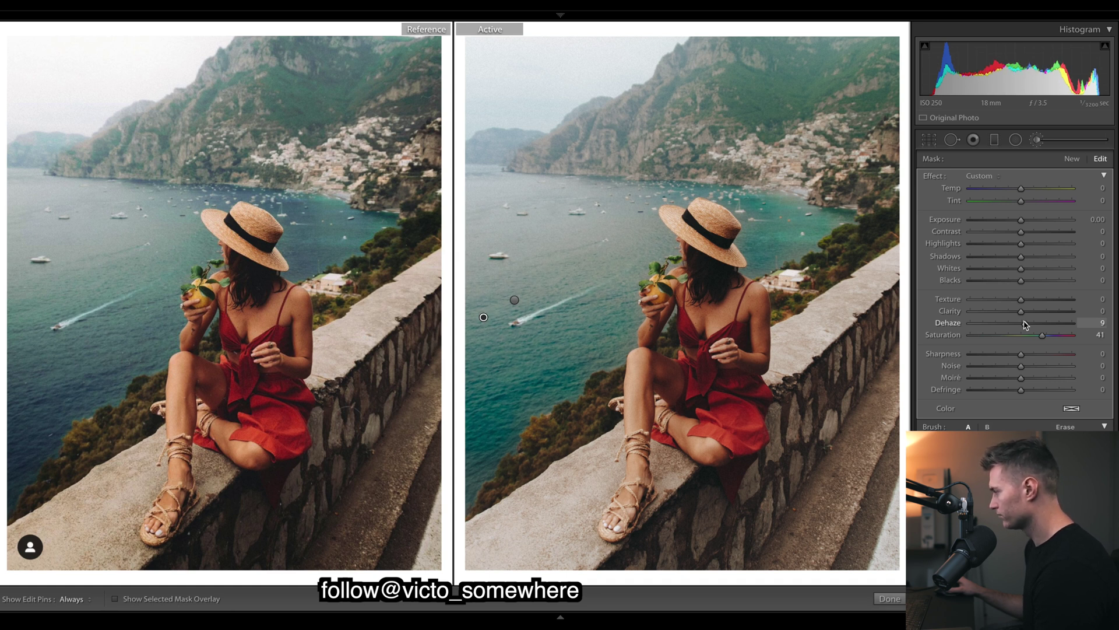
drag(1027, 325, 1026, 324)
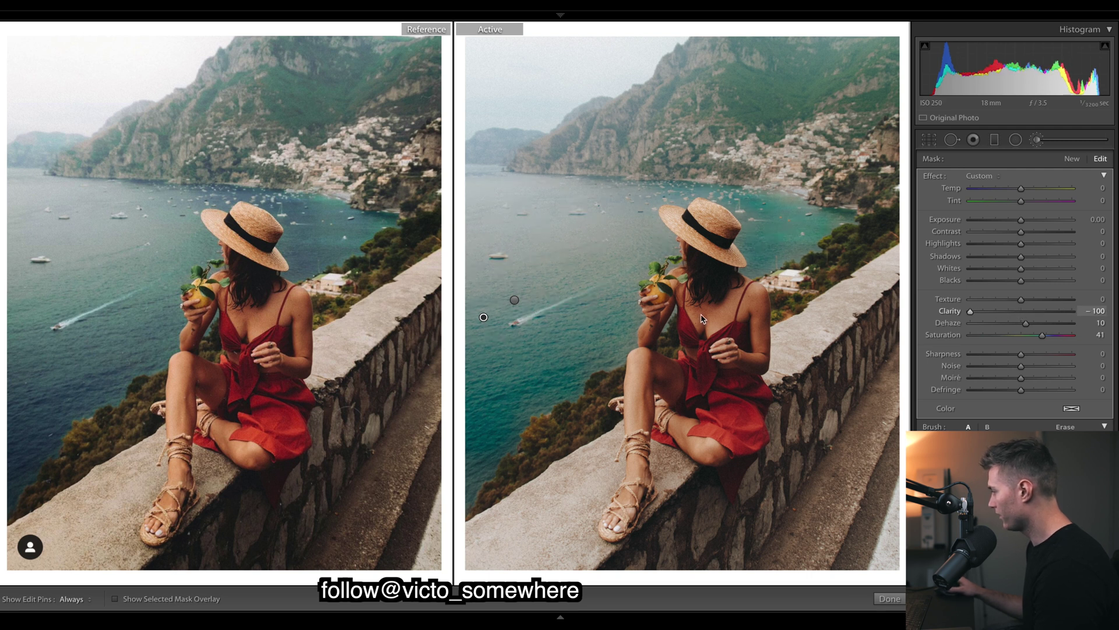
key(super+z)
key(super+z)
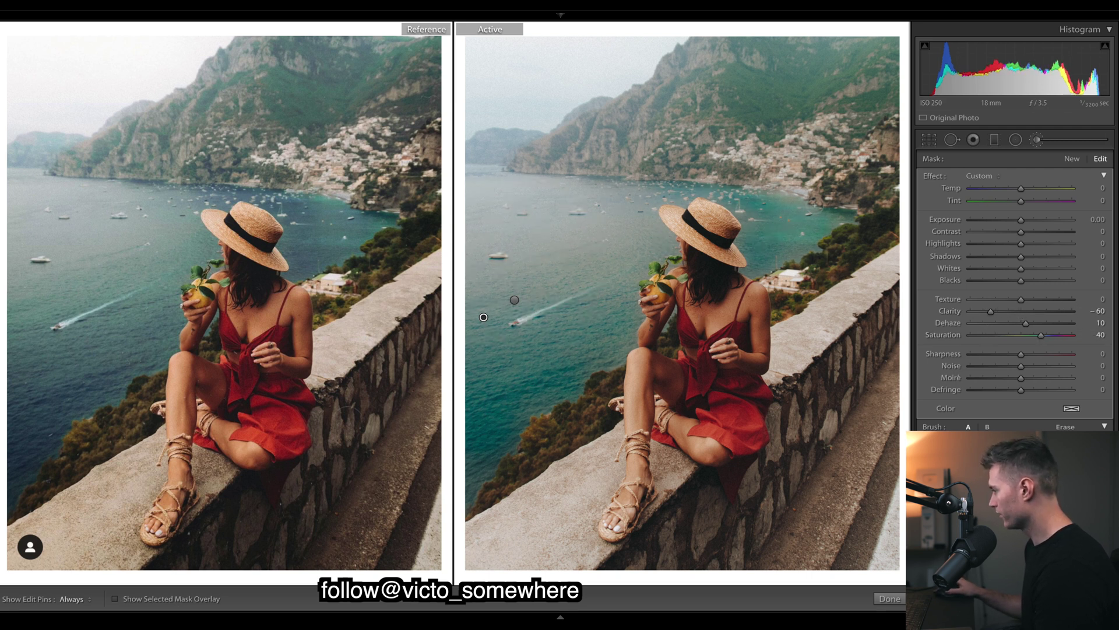
Add Dehaze to the second brushed area and undo the colour temperature change.
click(513, 300)
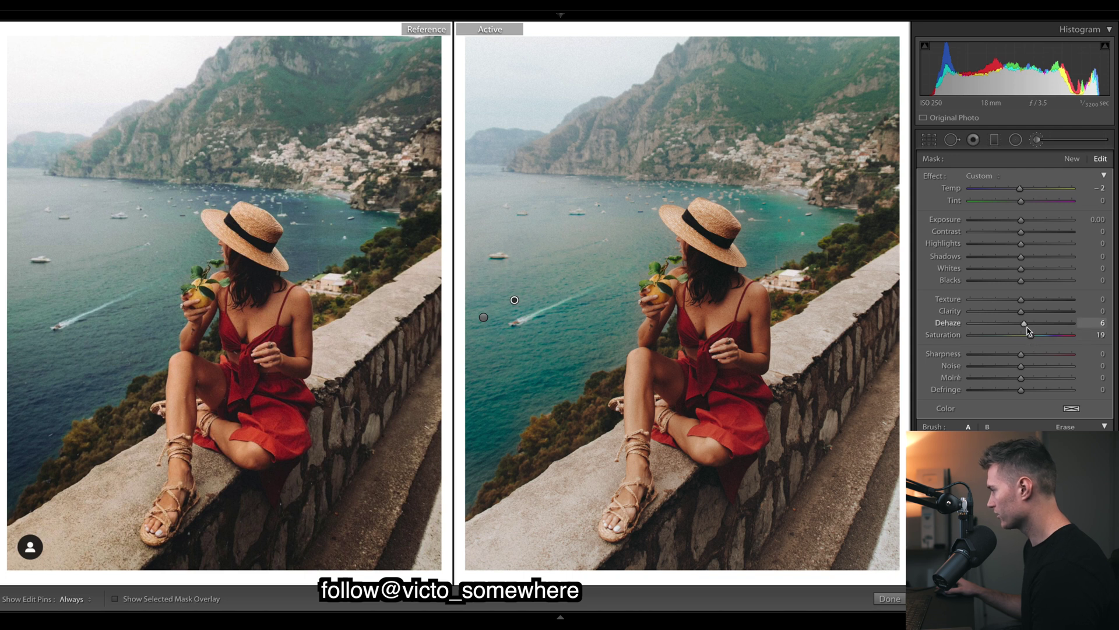
drag(1021, 323, 1023, 327)
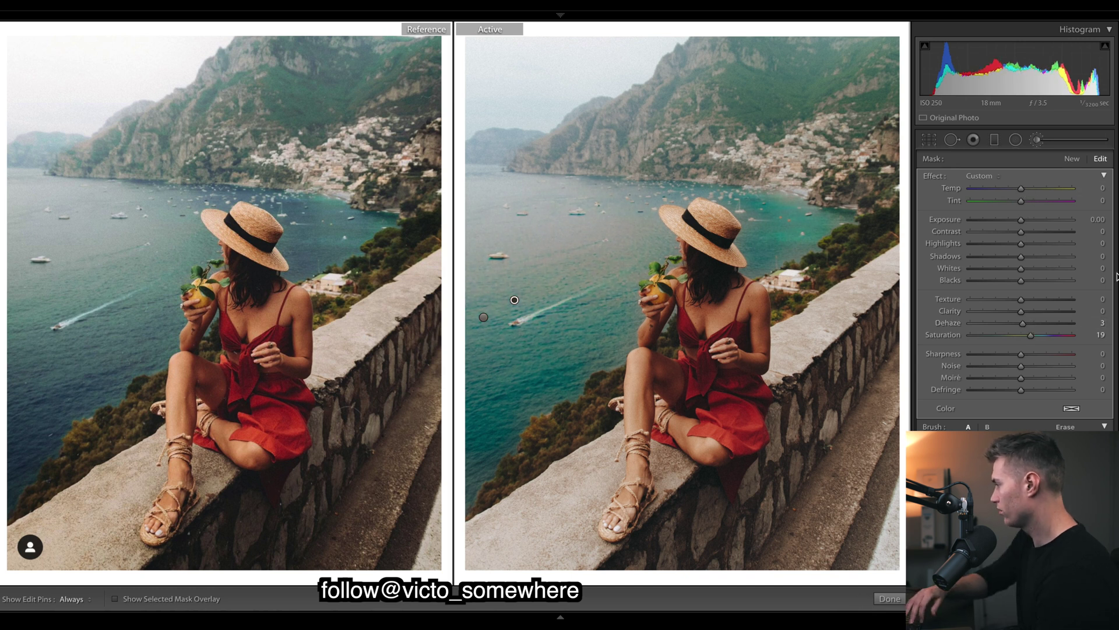
key(super+z)
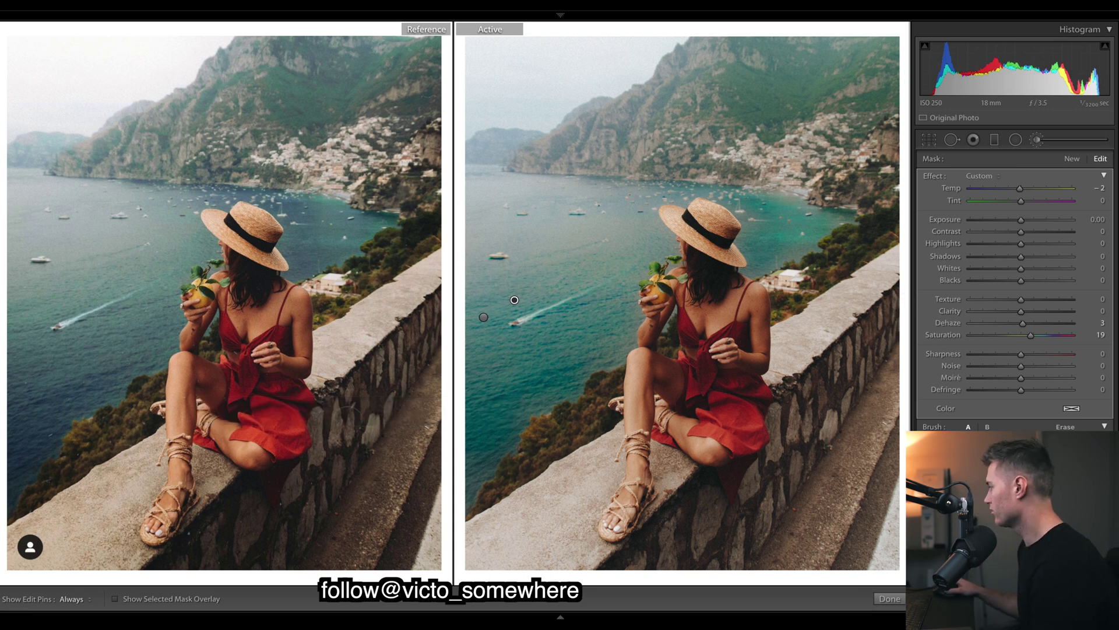
Add a graduated filter across the lower stone wall with Exposure −0.55.
key(k)
click(994, 140)
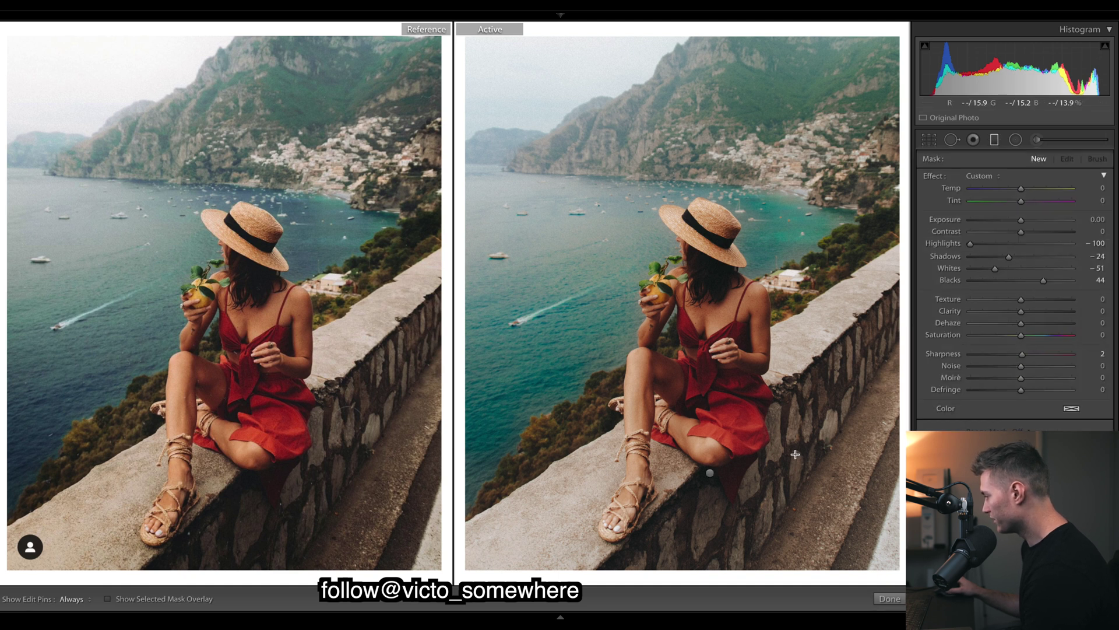
drag(712, 469, 711, 528)
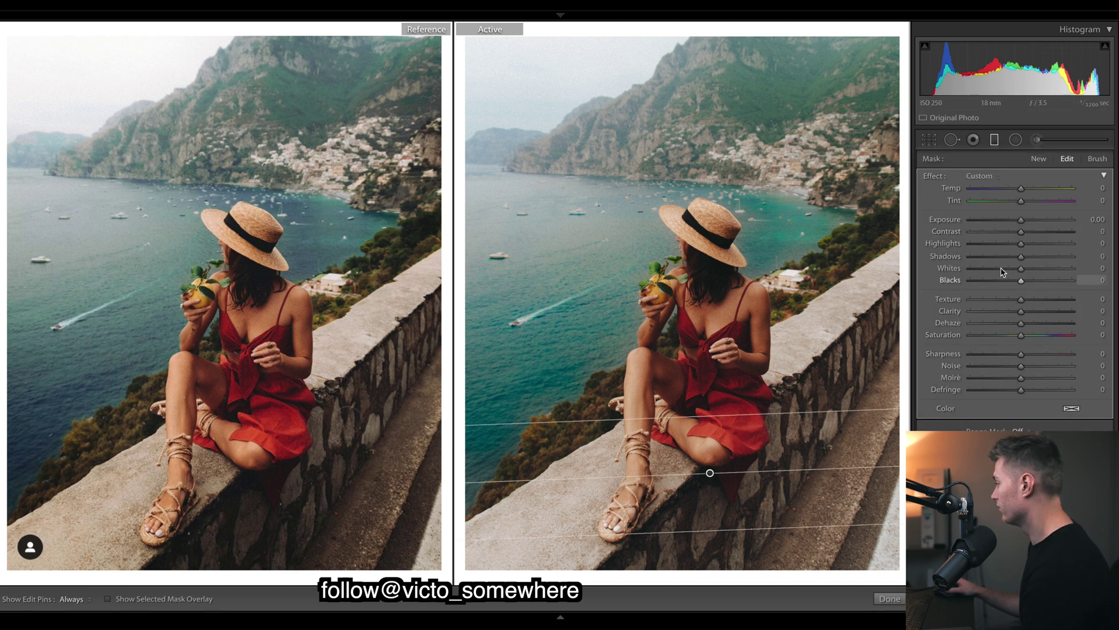
drag(1020, 221, 1013, 217)
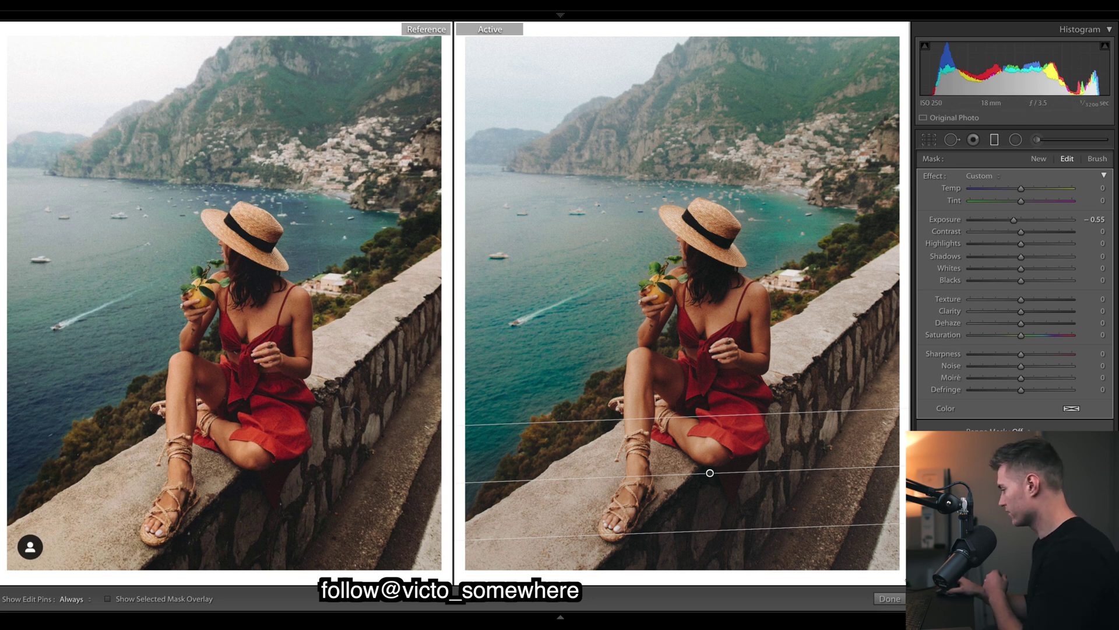
click(890, 599)
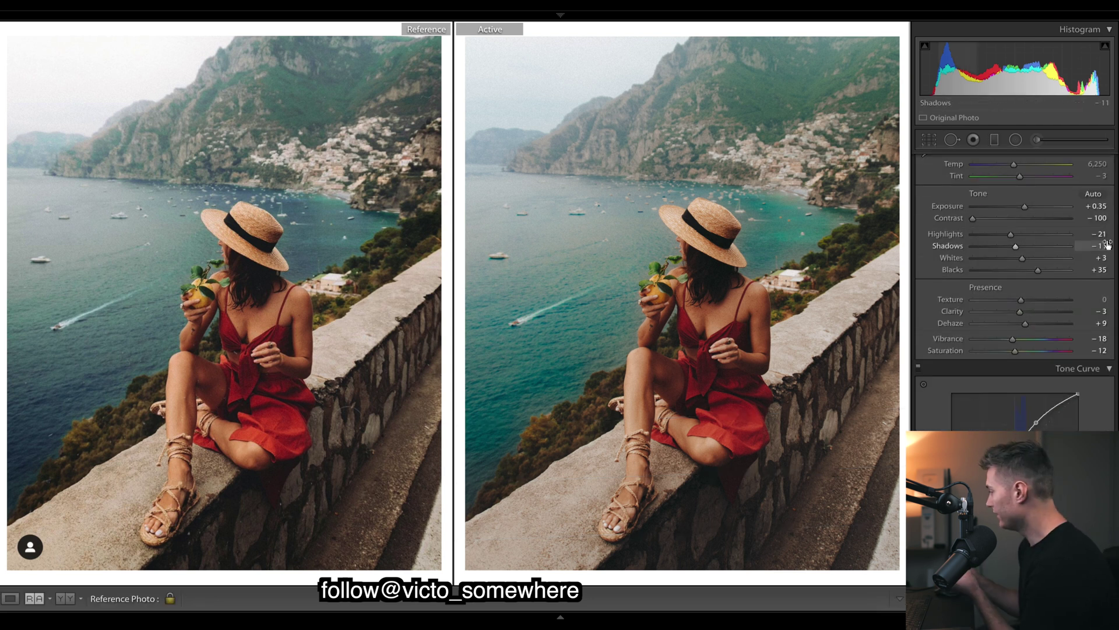
scroll(1015, 273, down, 20)
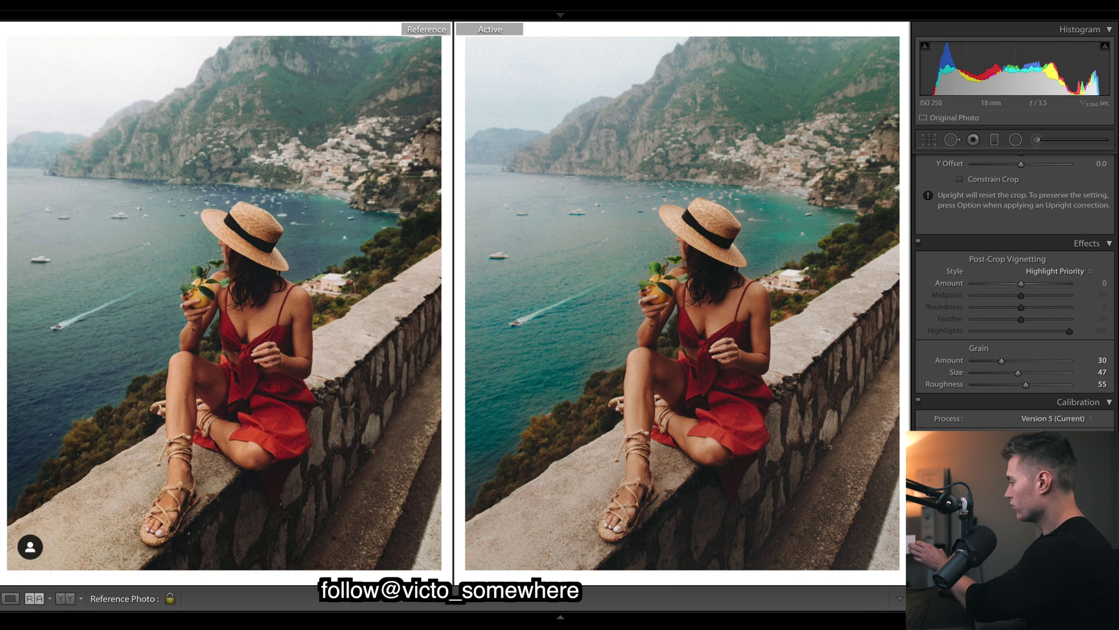
scroll(1015, 291, up, 6)
scroll(1014, 291, up, 8)
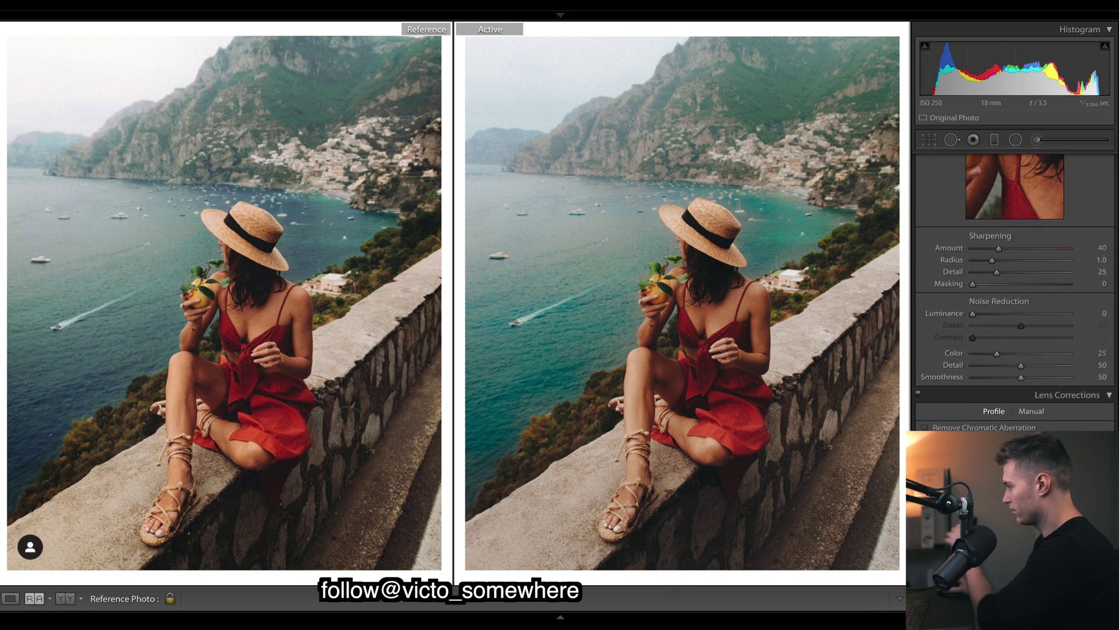
scroll(1014, 291, down, 1)
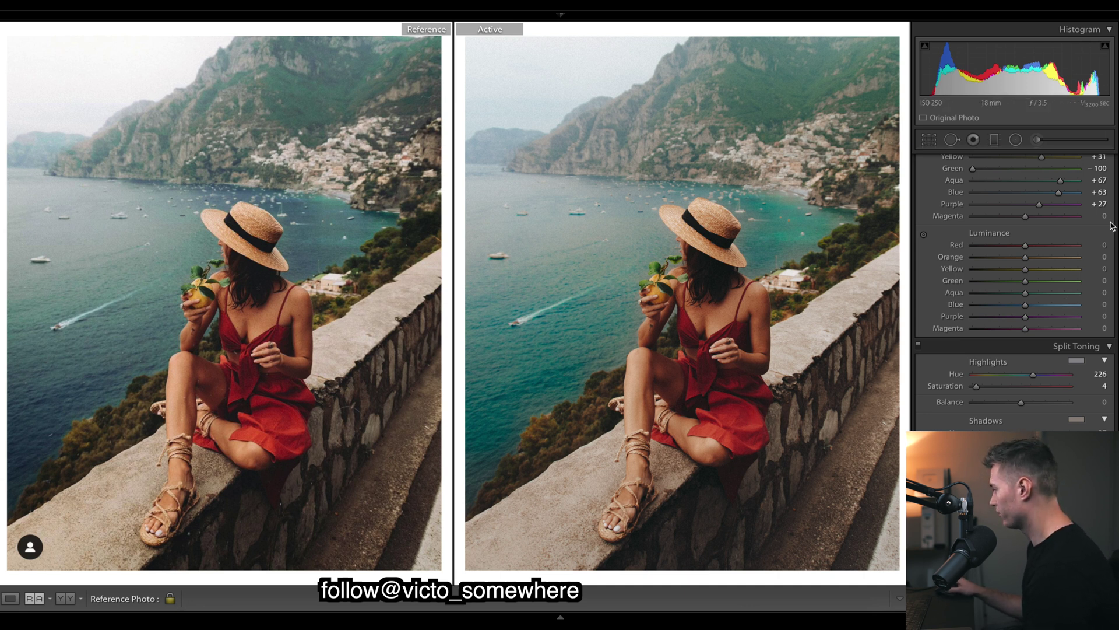
Raise Red luminance to +25 and Yellow to about +7, after testing and undoing Orange −100.
drag(1025, 257, 909, 257)
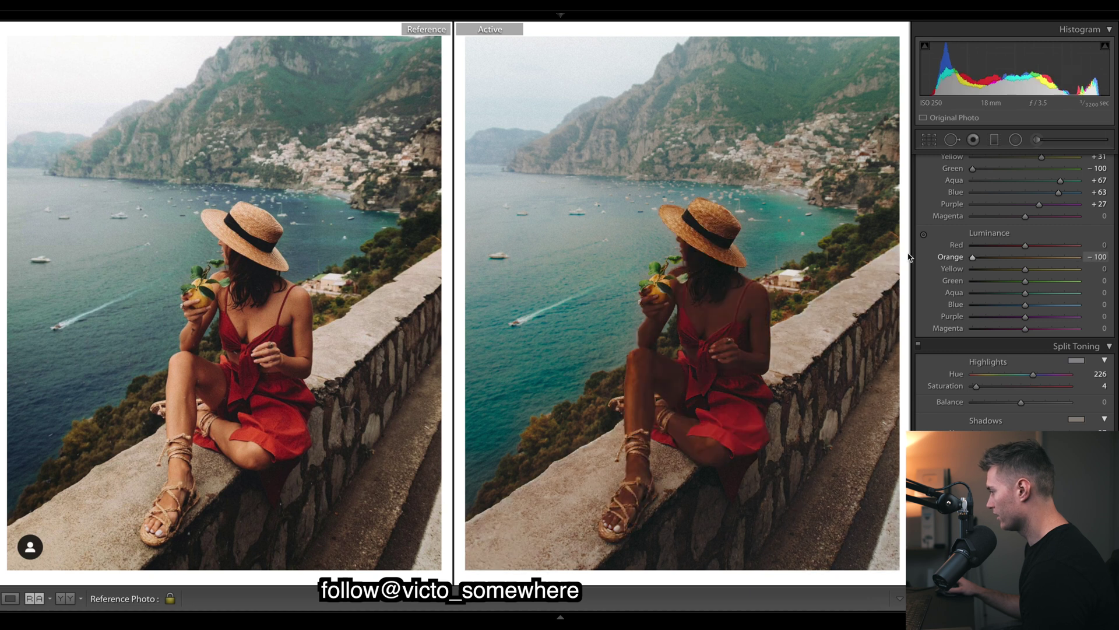
key(ctrl+z)
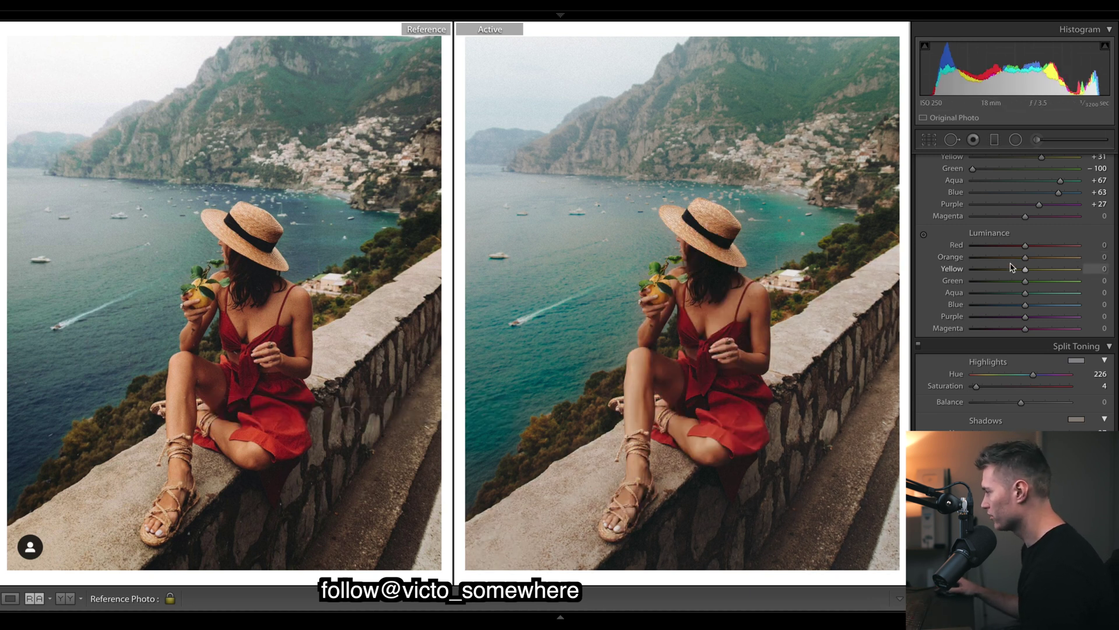
scroll(1026, 262, up, 1)
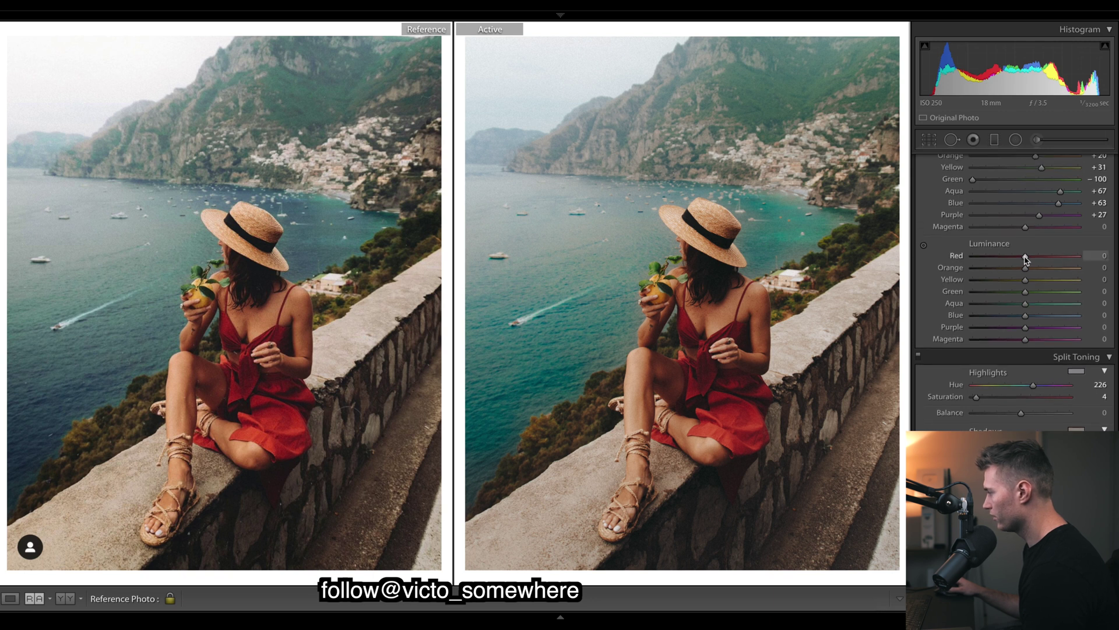
drag(1026, 260, 1026, 283)
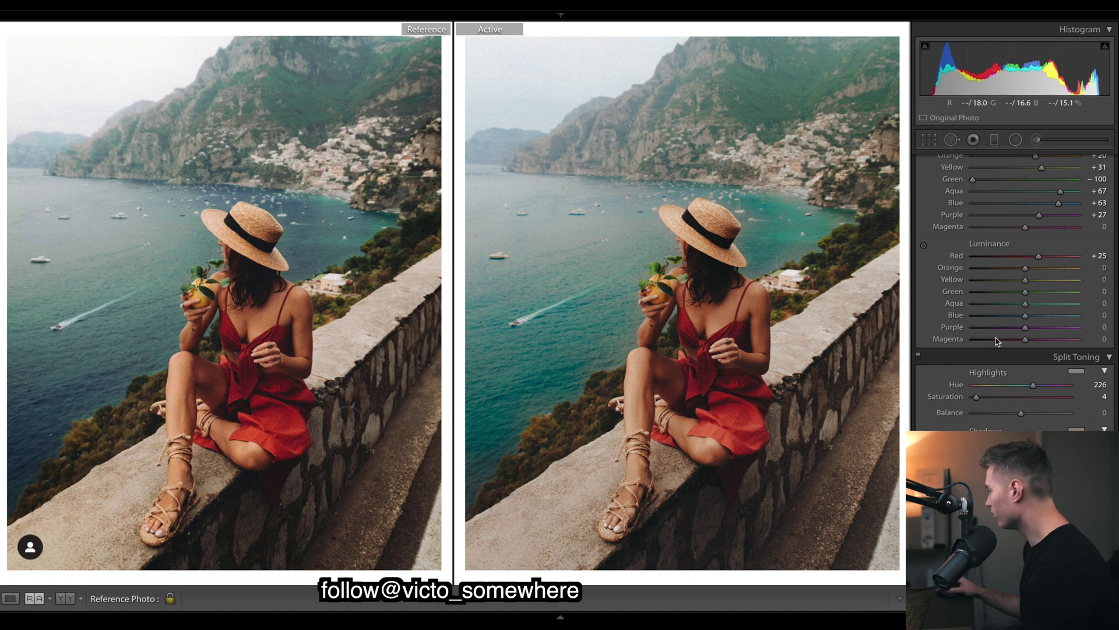
click(1088, 281)
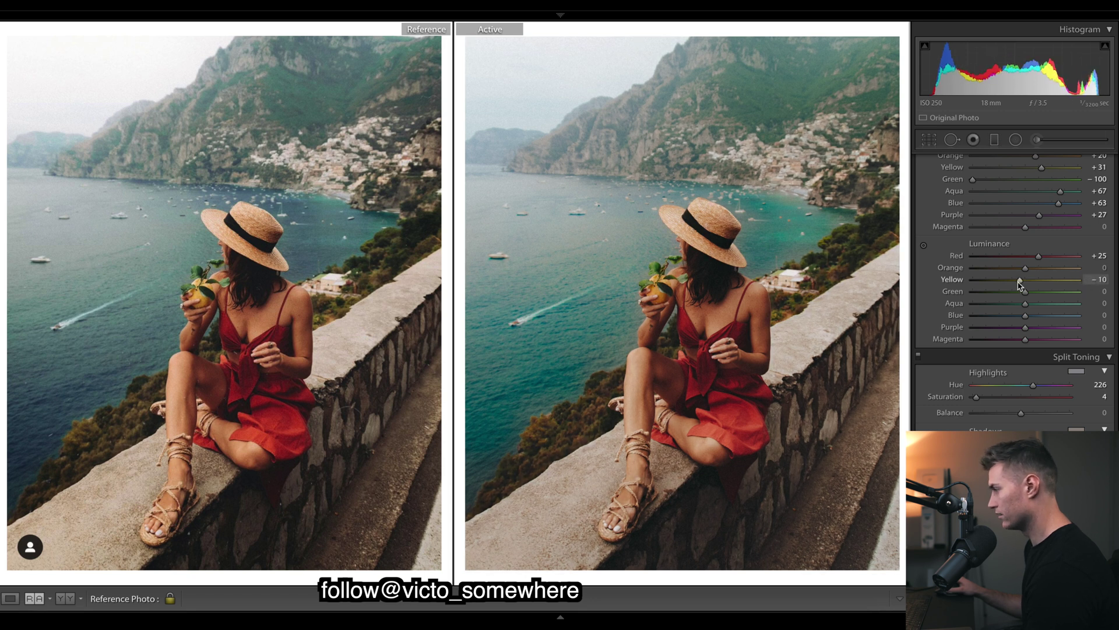
click(1020, 282)
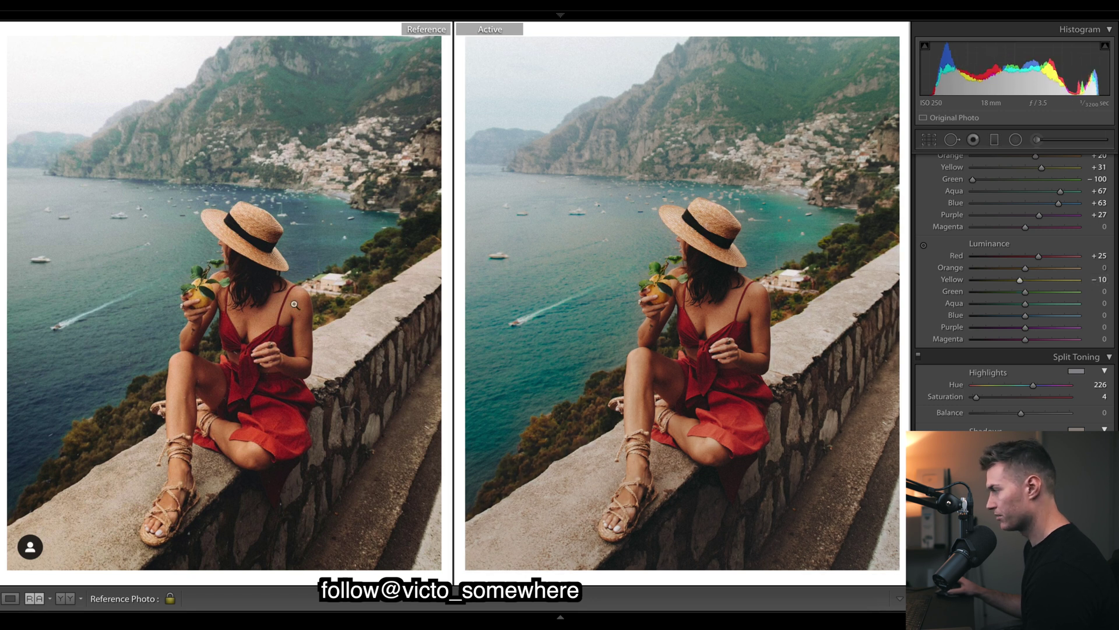
click(1027, 282)
drag(1028, 283, 1031, 284)
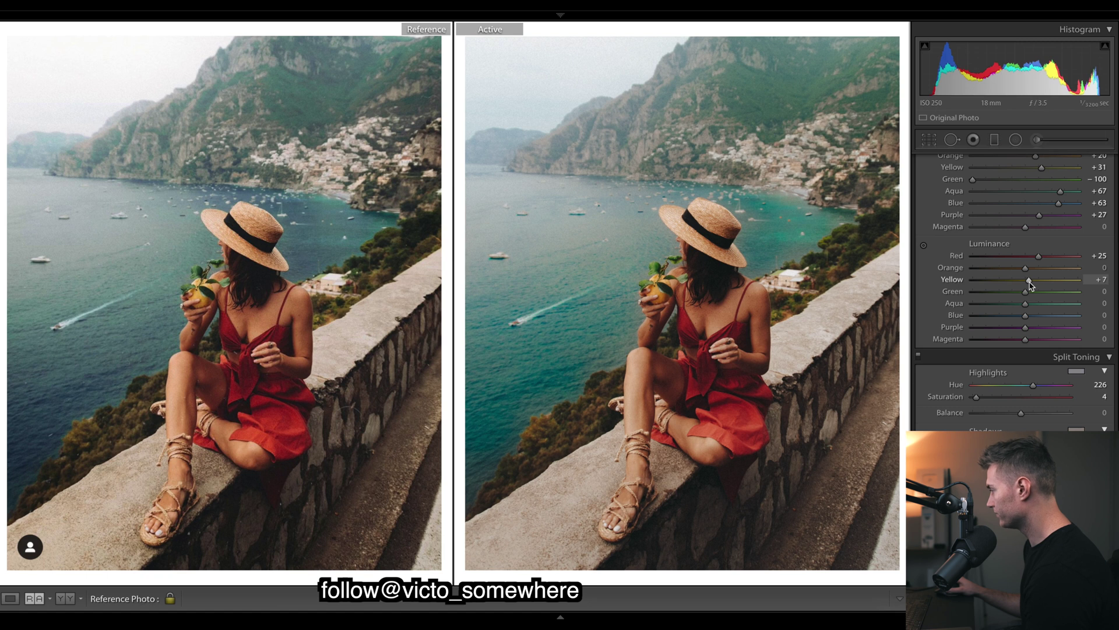
scroll(1030, 284, down, 5)
Shift the water's Aqua hue to −17 and bring the brush adjustment pins back up.
scroll(1029, 284, up, 10)
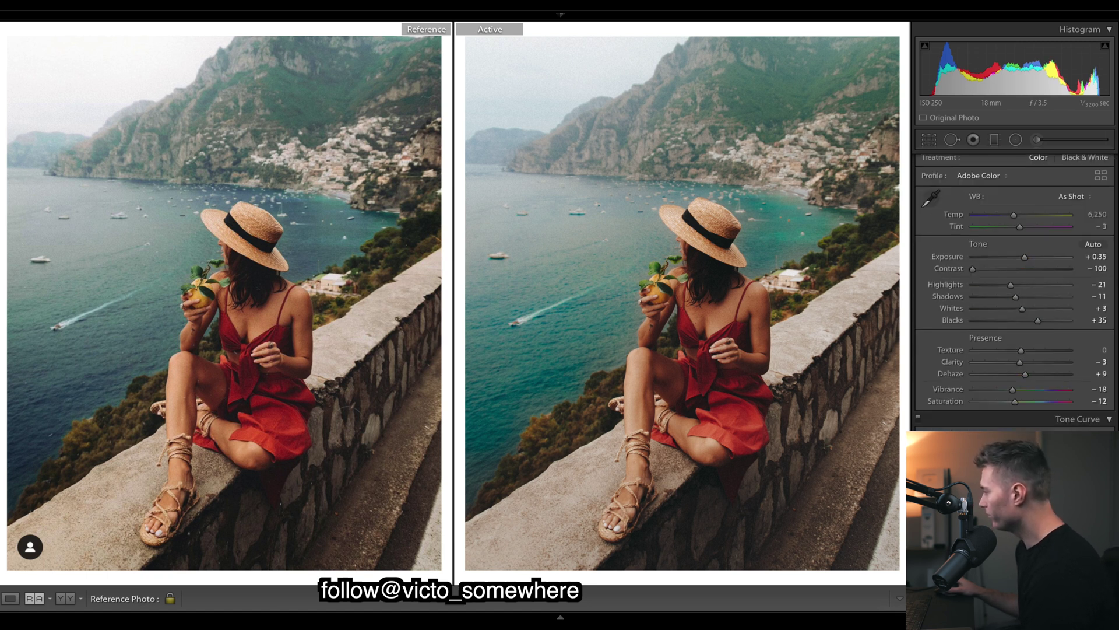
scroll(1030, 284, down, 2)
scroll(1014, 292, down, 4)
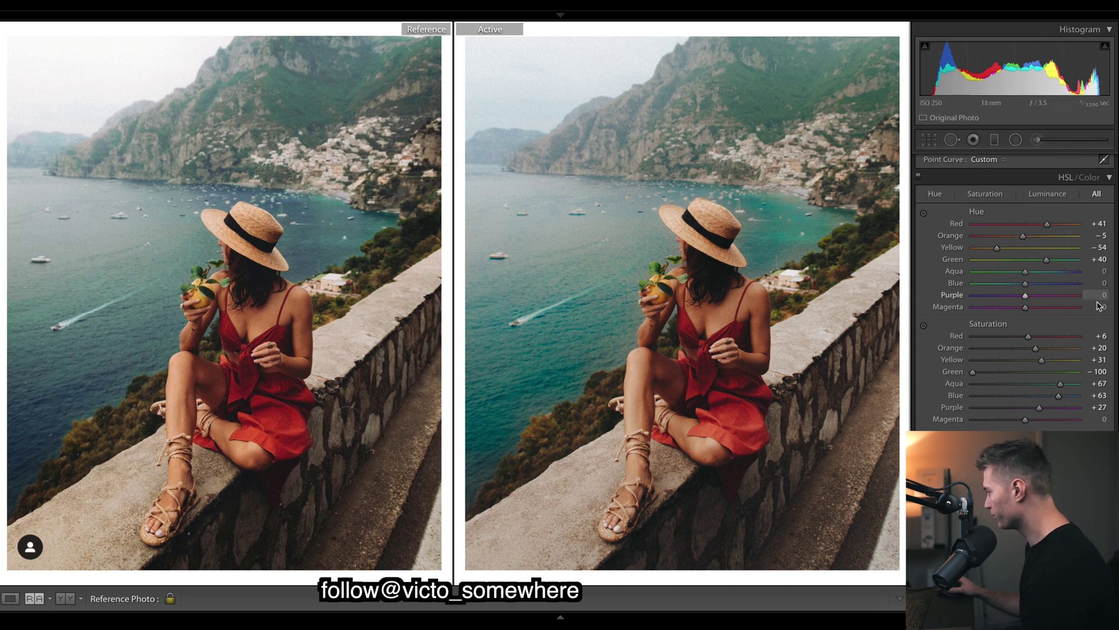
drag(1009, 276, 1037, 285)
double_click(1027, 274)
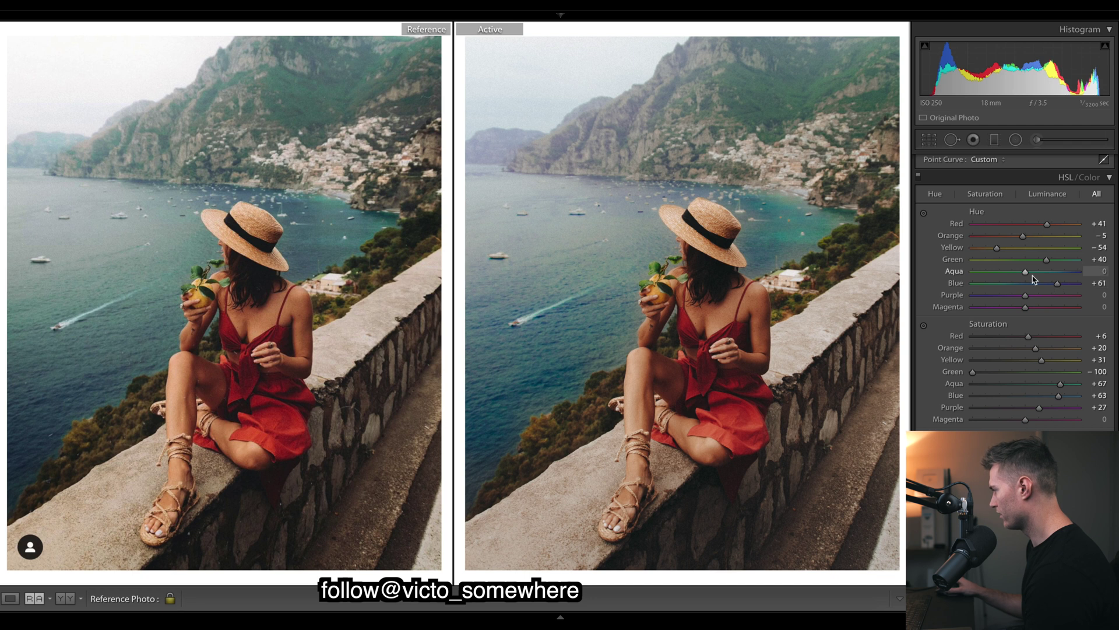
drag(1025, 274, 1012, 274)
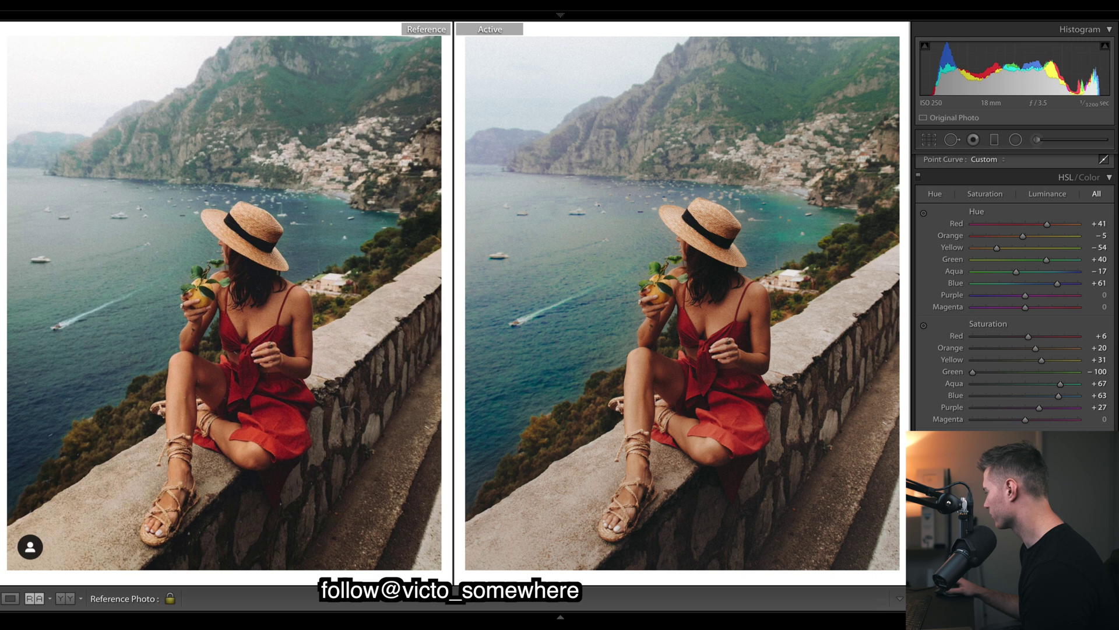
click(1037, 139)
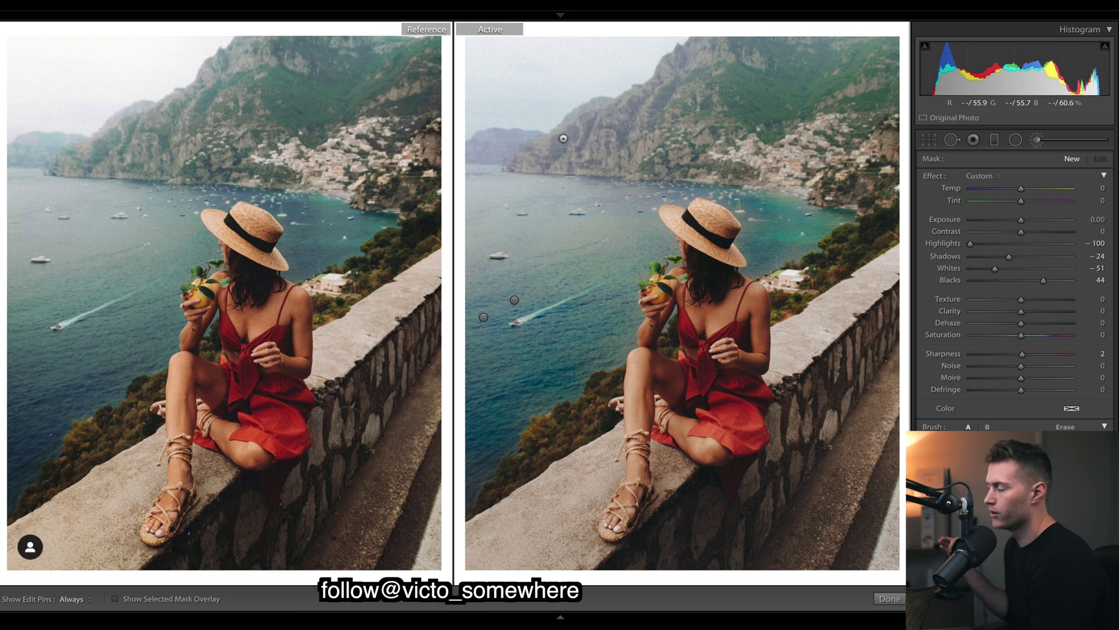
Test Blue hue at −100 in HSL, then undo it.
key(k)
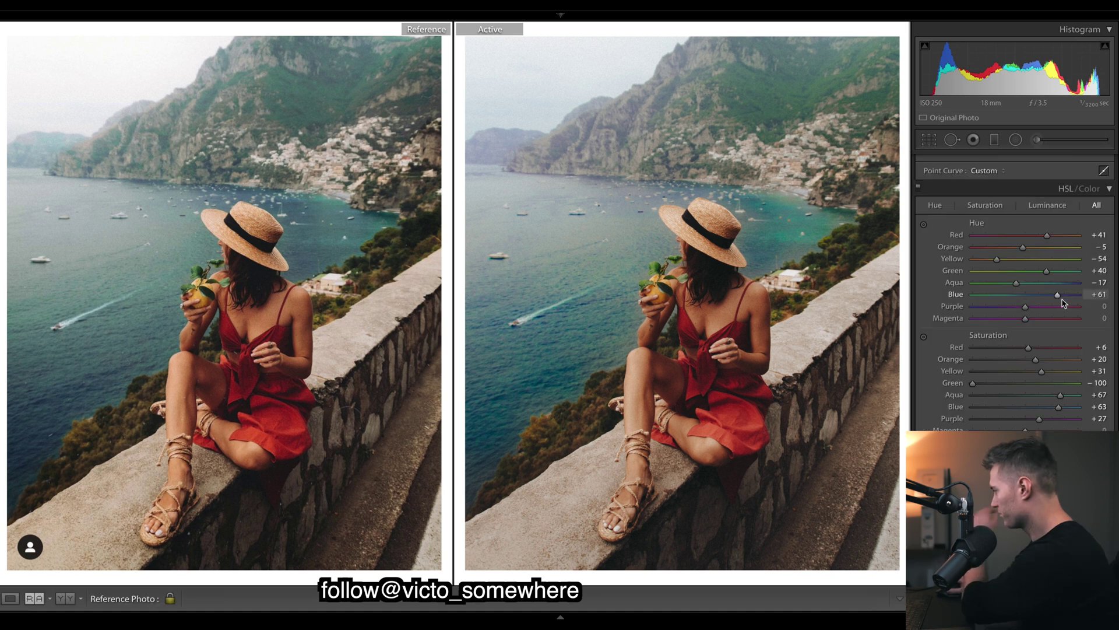
drag(953, 295, 926, 295)
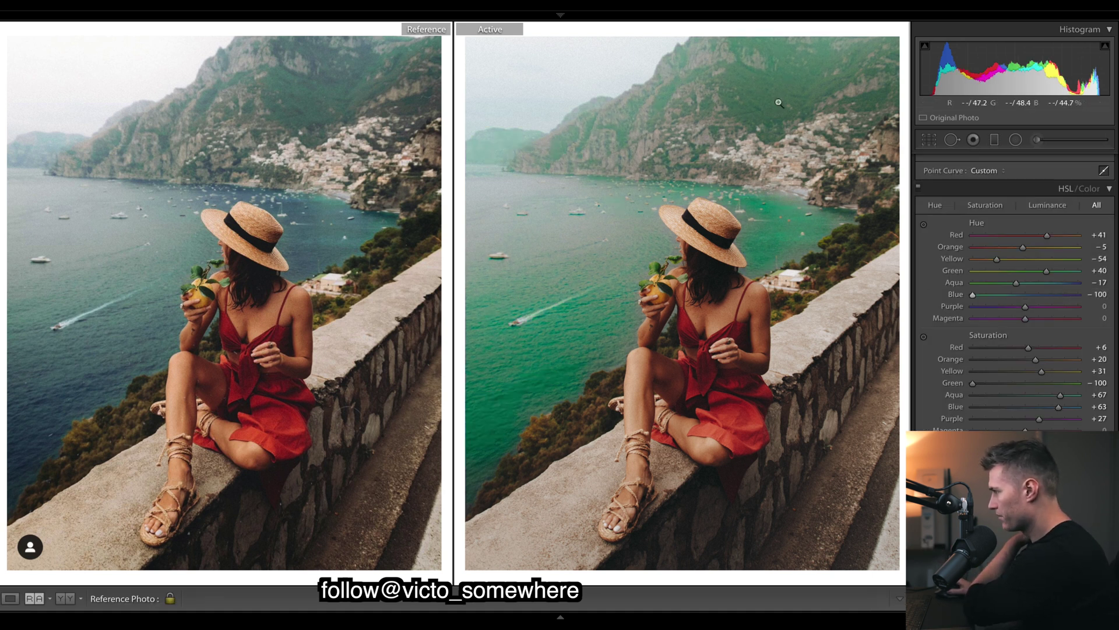
key(ctrl+z)
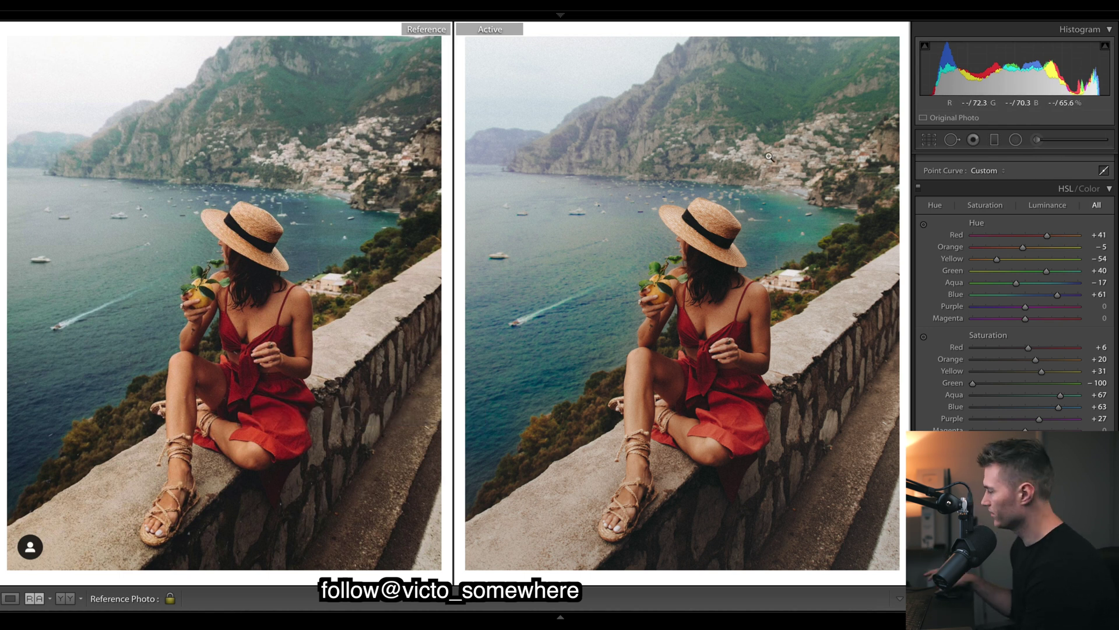
On the water brush, reset Dehaze, set it to 10, and lower Sharpness to −49.
key(k)
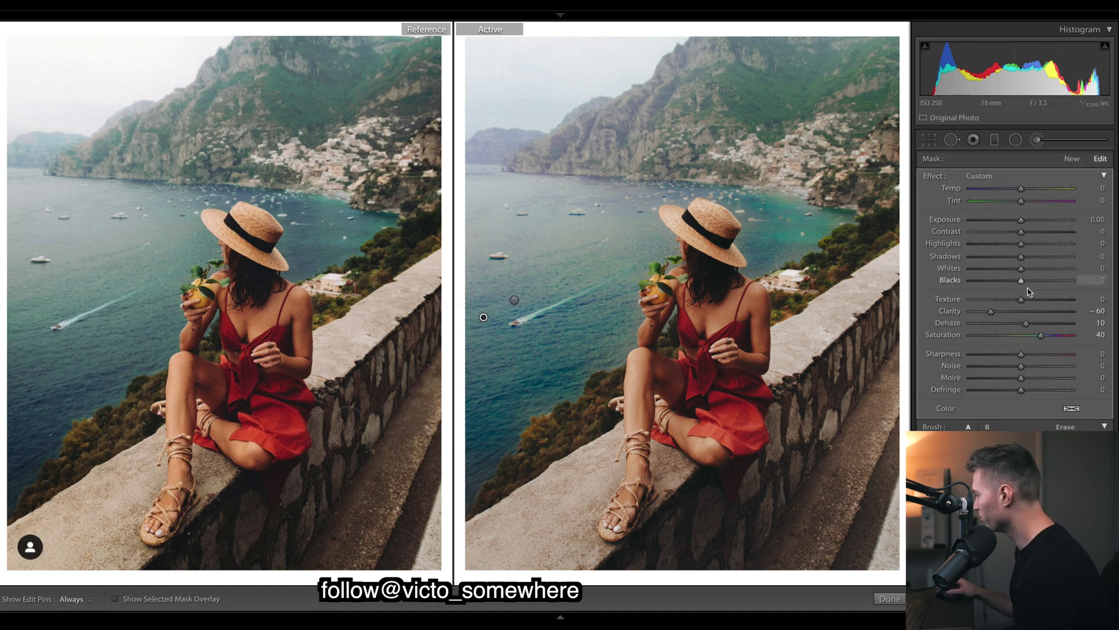
double_click(1025, 325)
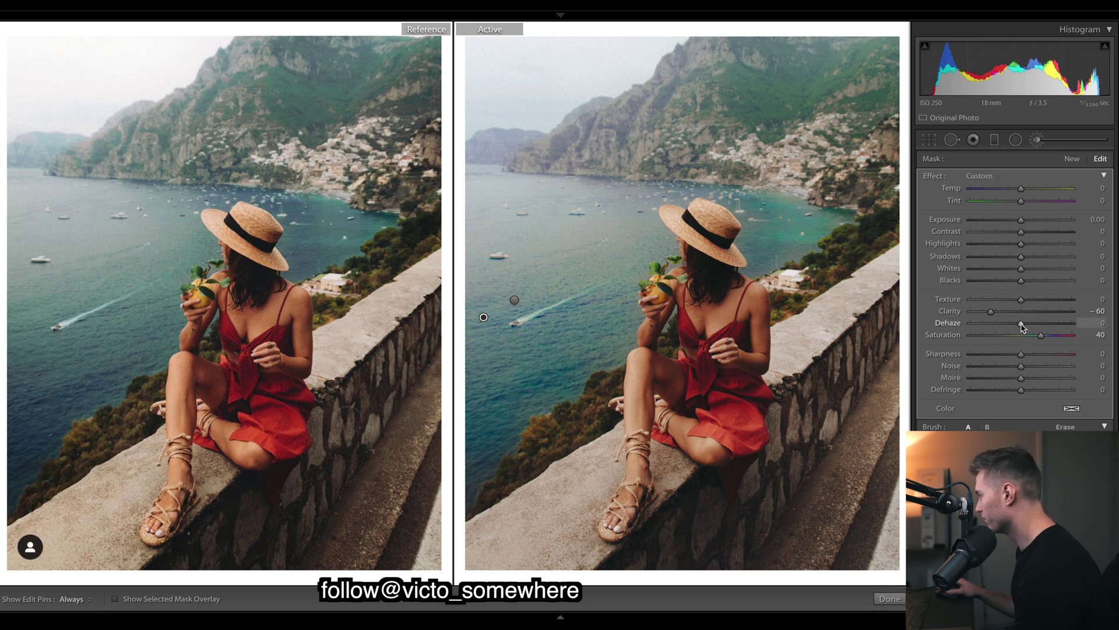
drag(1022, 327, 1025, 328)
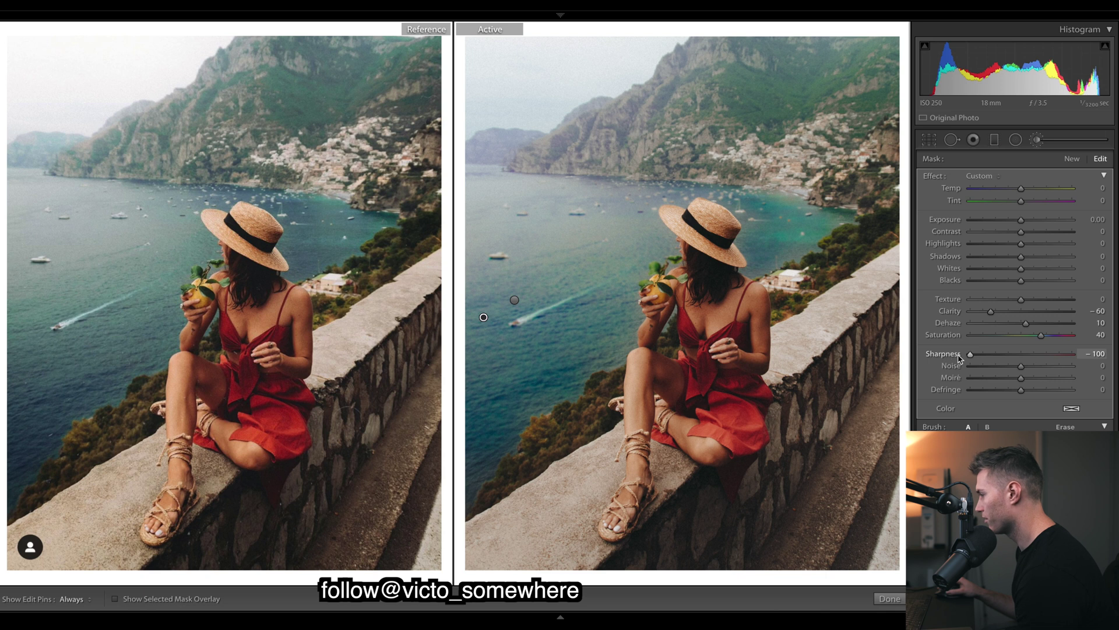
drag(995, 361, 997, 361)
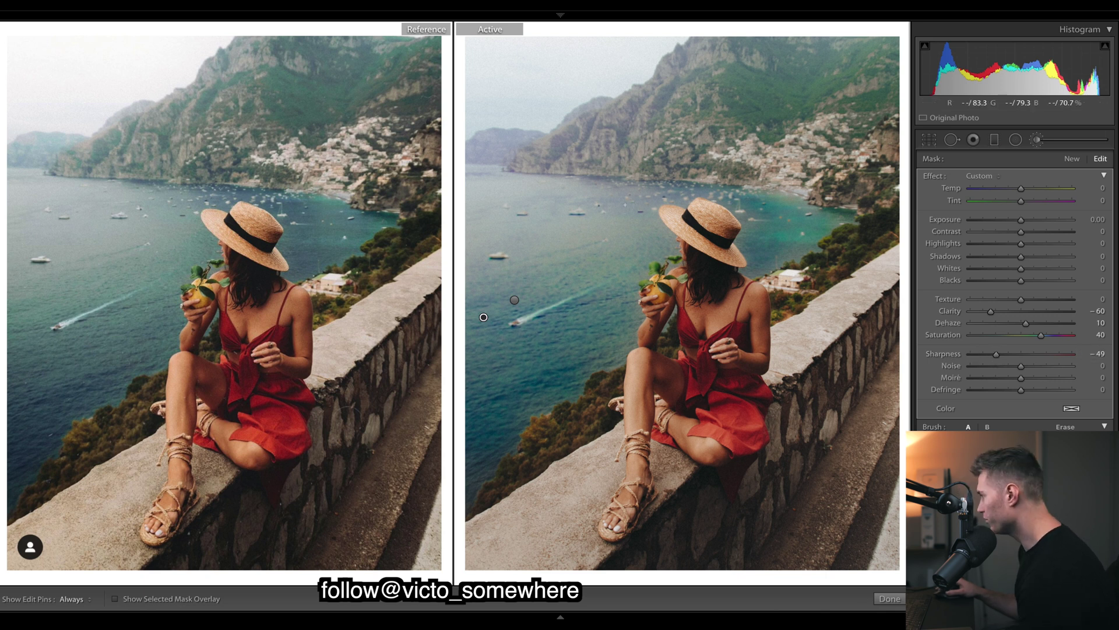
Set Blue hue to +51 and Aqua hue to −7 in HSL.
key(k)
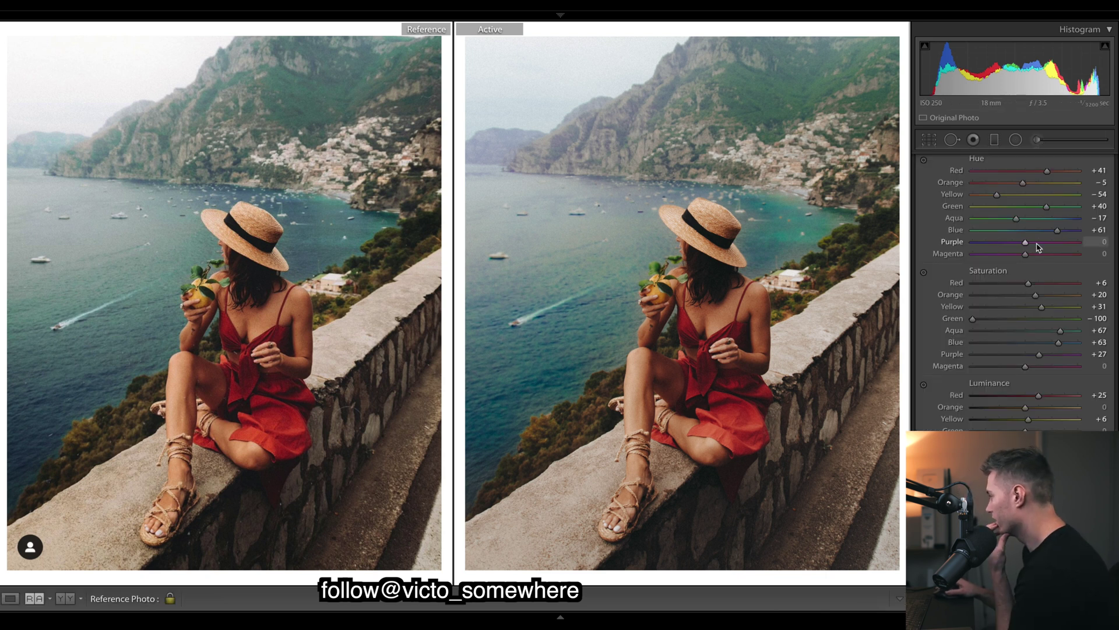
drag(1052, 230, 1054, 235)
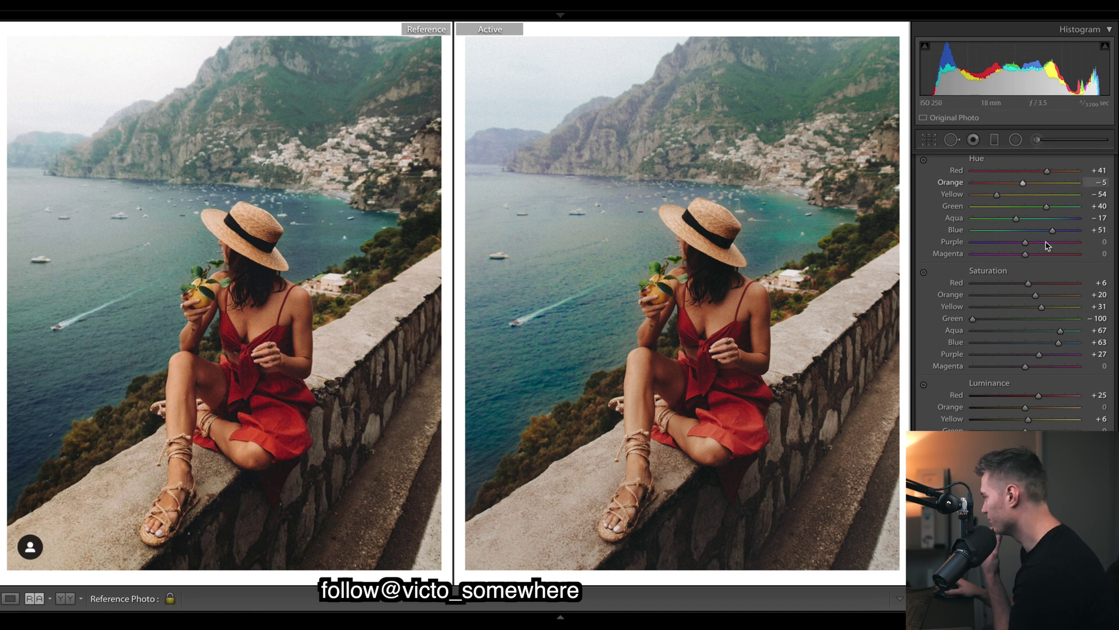
drag(1012, 223, 1023, 223)
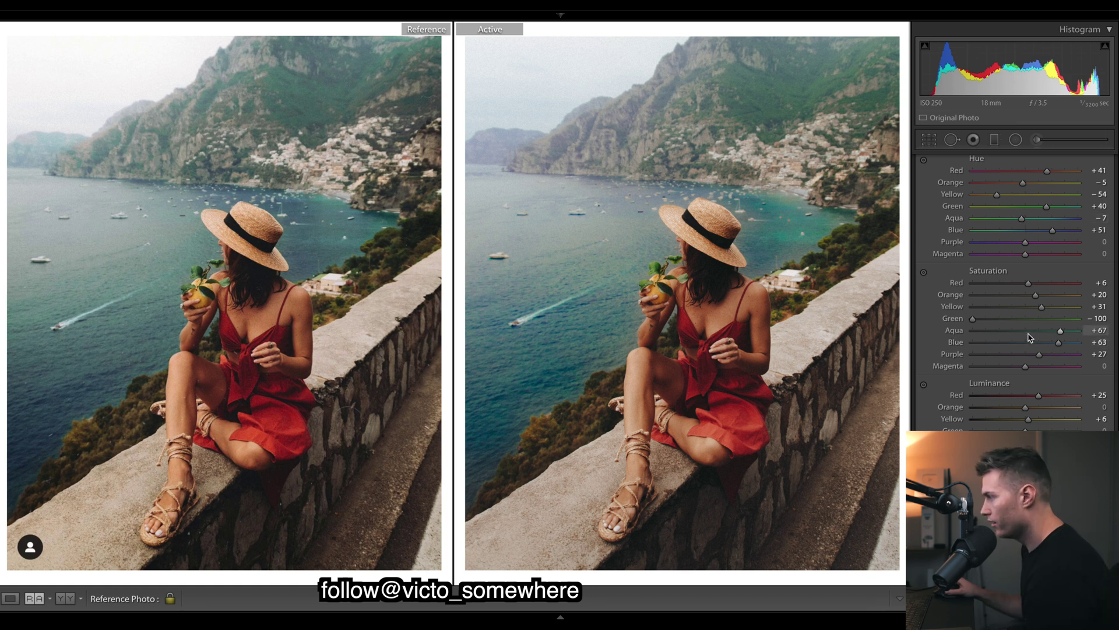
click(1037, 140)
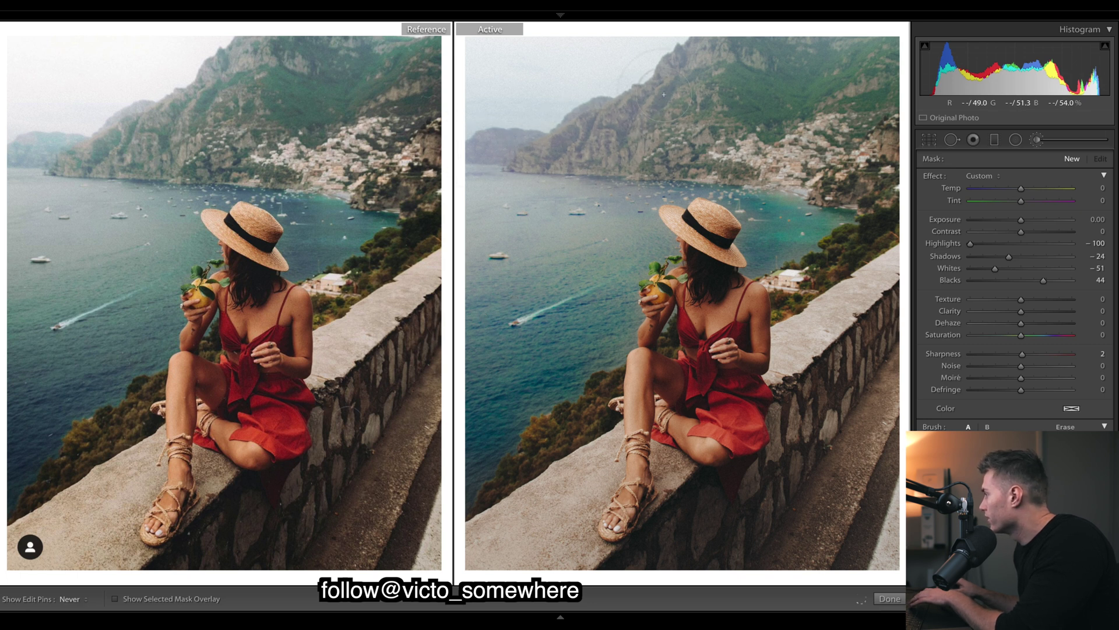
Paint a stroke on the upper mountainside with effects reset and only a slight green Tint.
mouse_move(663, 94)
mouse_down()
mouse_move(684, 121)
mouse_move(594, 198)
mouse_up()
key(h)
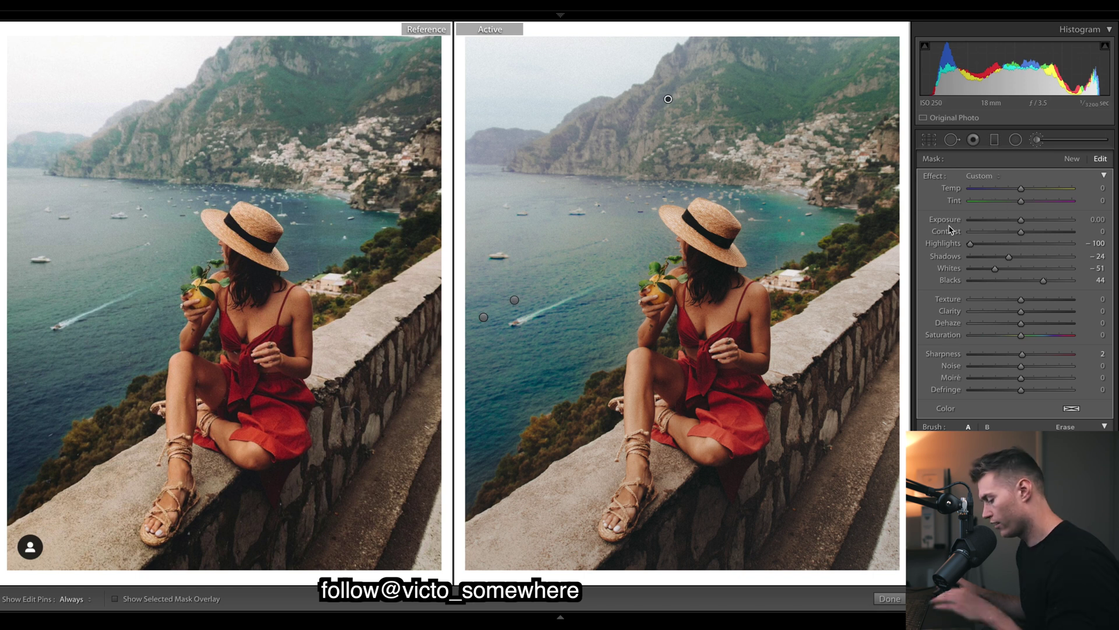
key(h)
alt+click(932, 178)
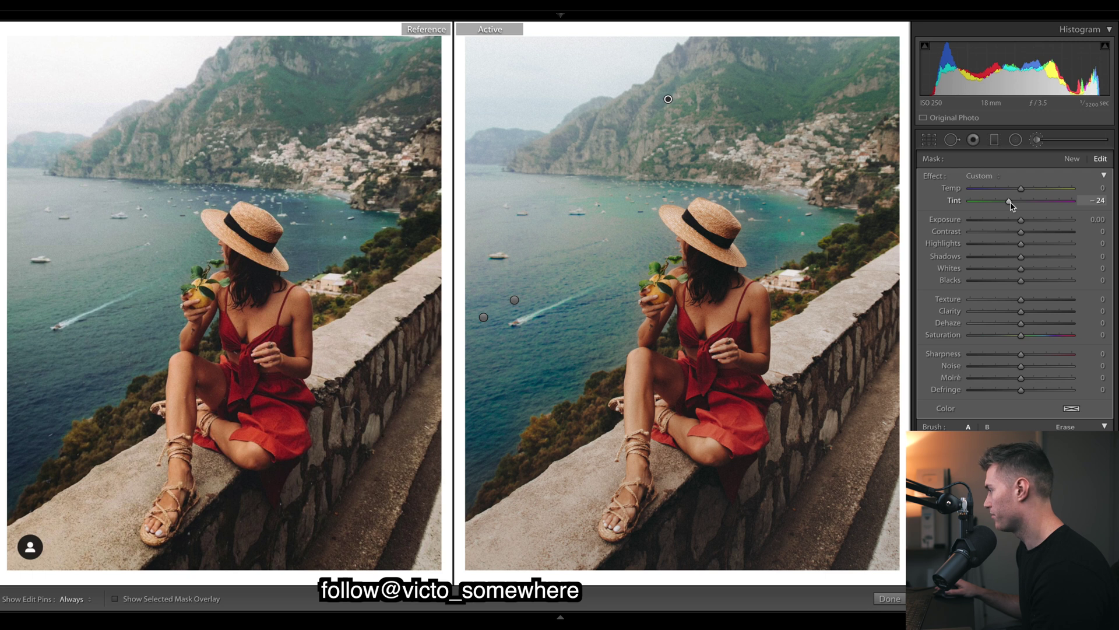
drag(1012, 205, 1015, 203)
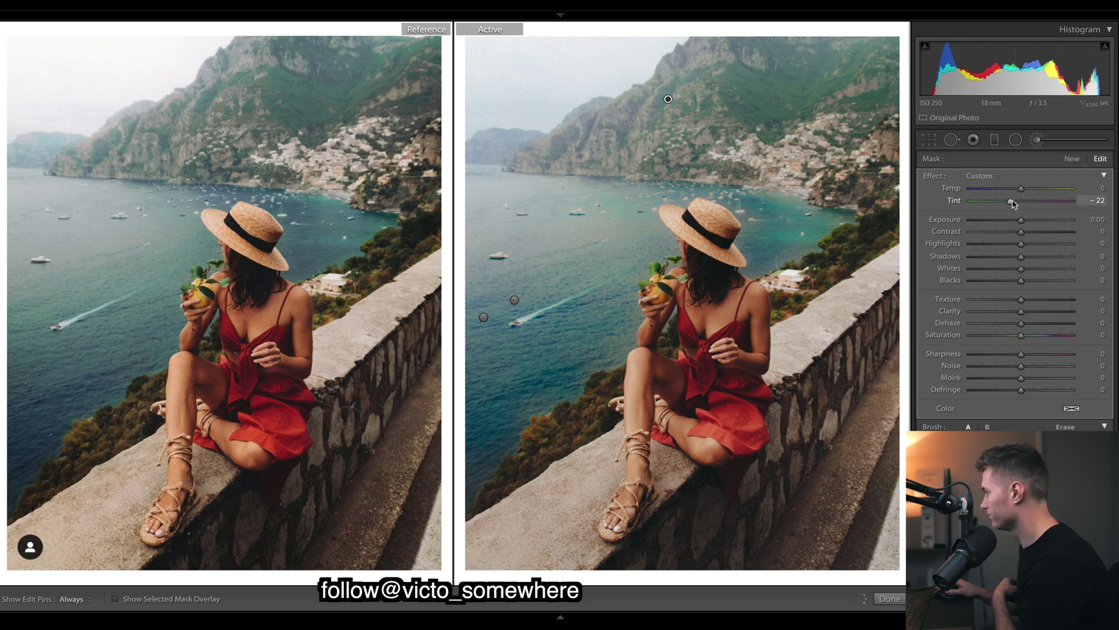
key(k)
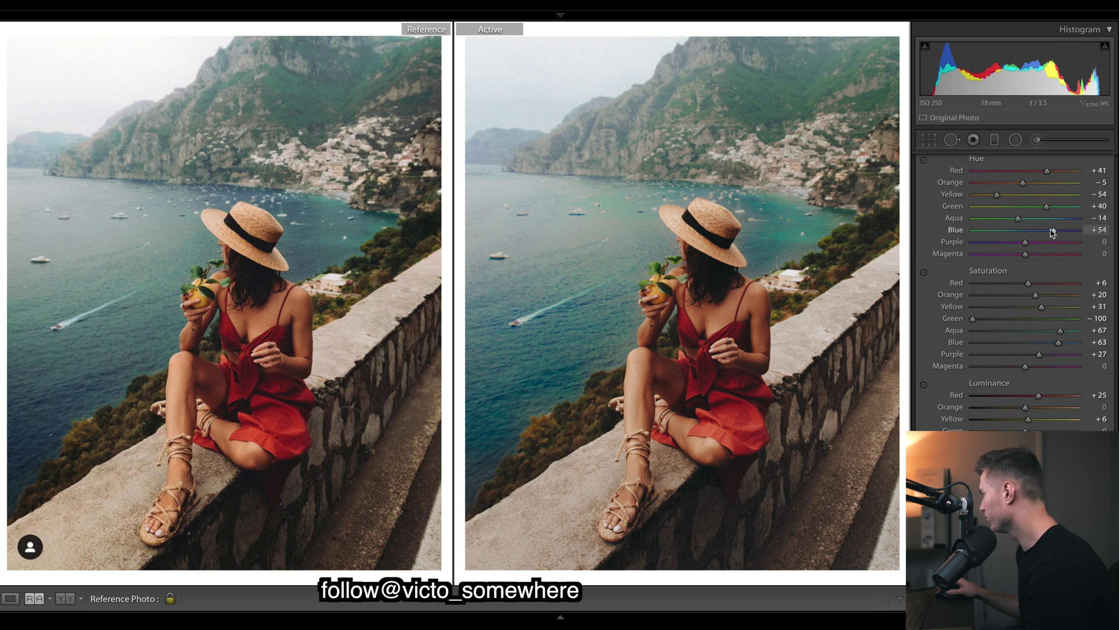
Nudge Blue hue to +62 and scroll up toward the Basic settings.
drag(1054, 233, 1056, 233)
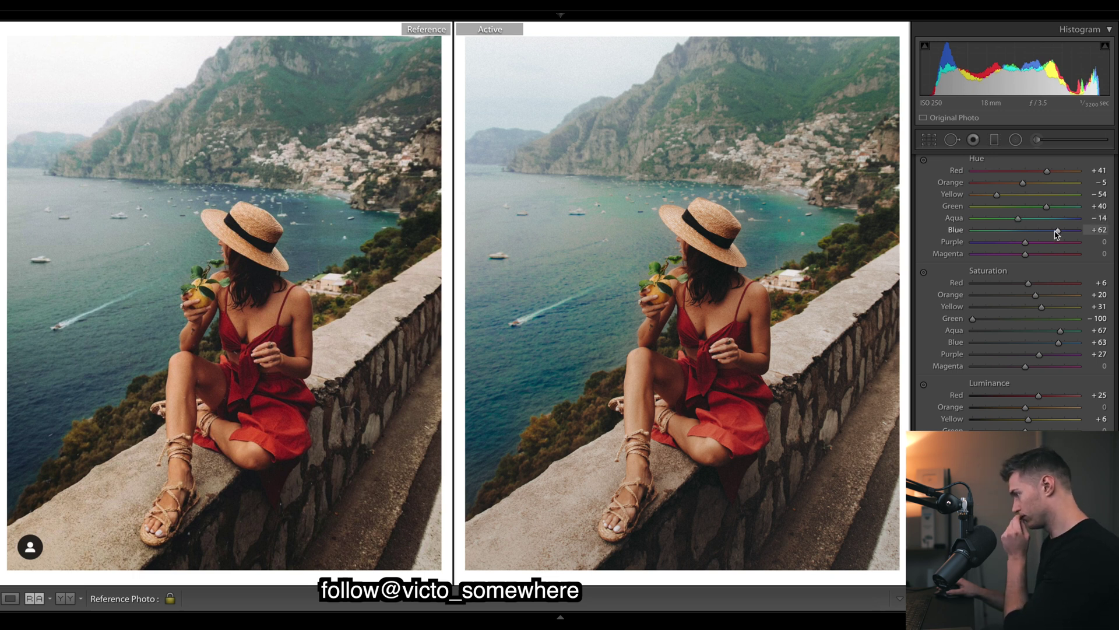
scroll(1057, 233, up, 10)
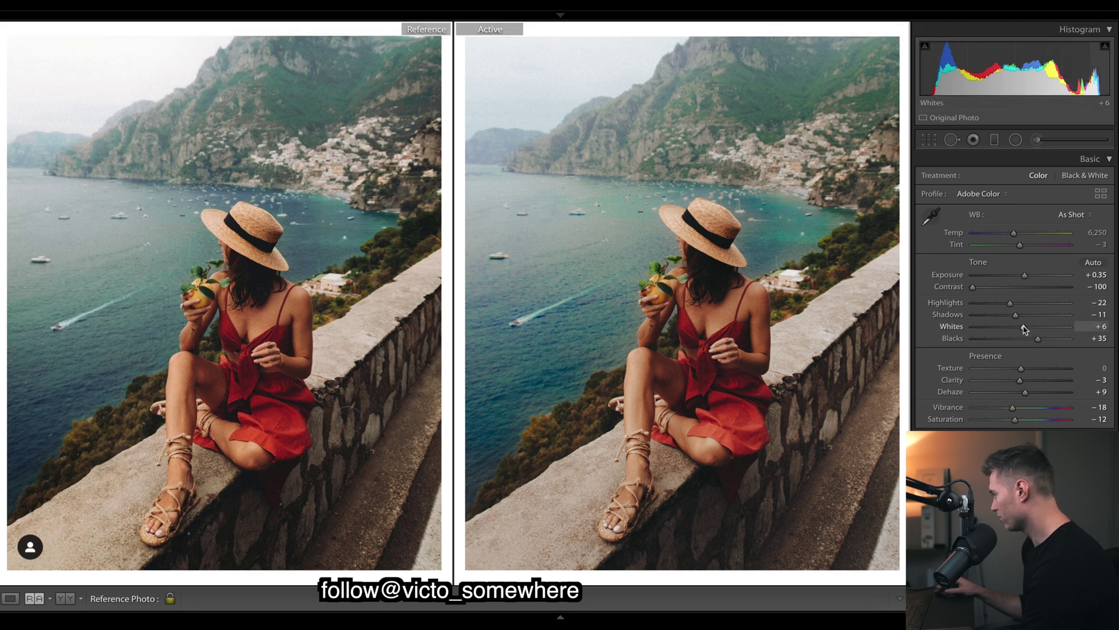
Draw a radial filter over the top-left sky and mountains with effects reset and Exposure +0.63.
click(1015, 139)
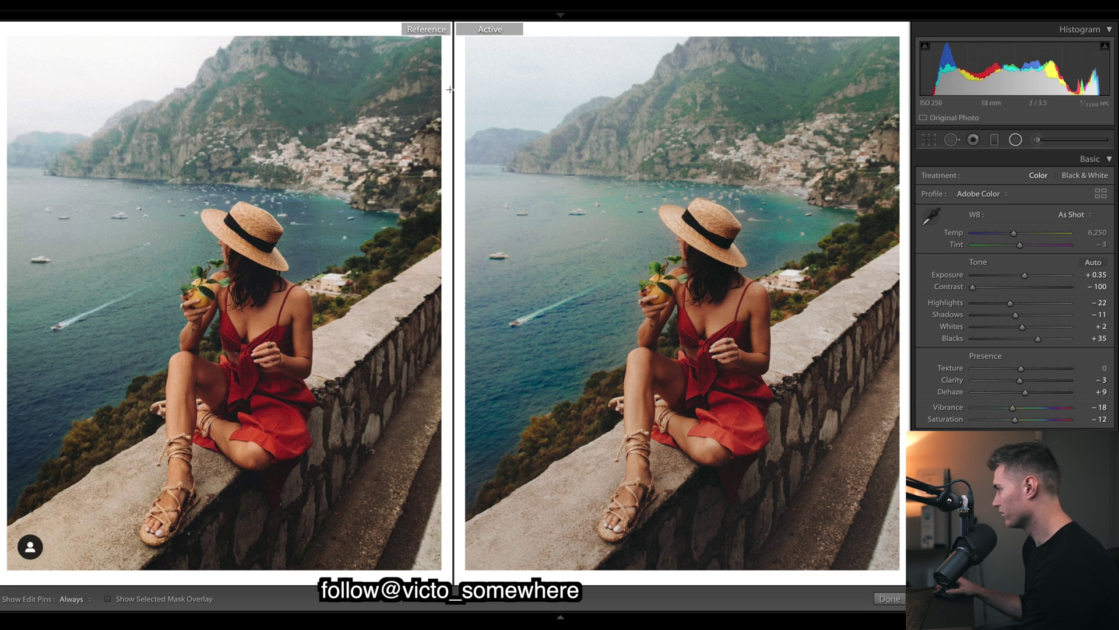
drag(535, 88, 674, 222)
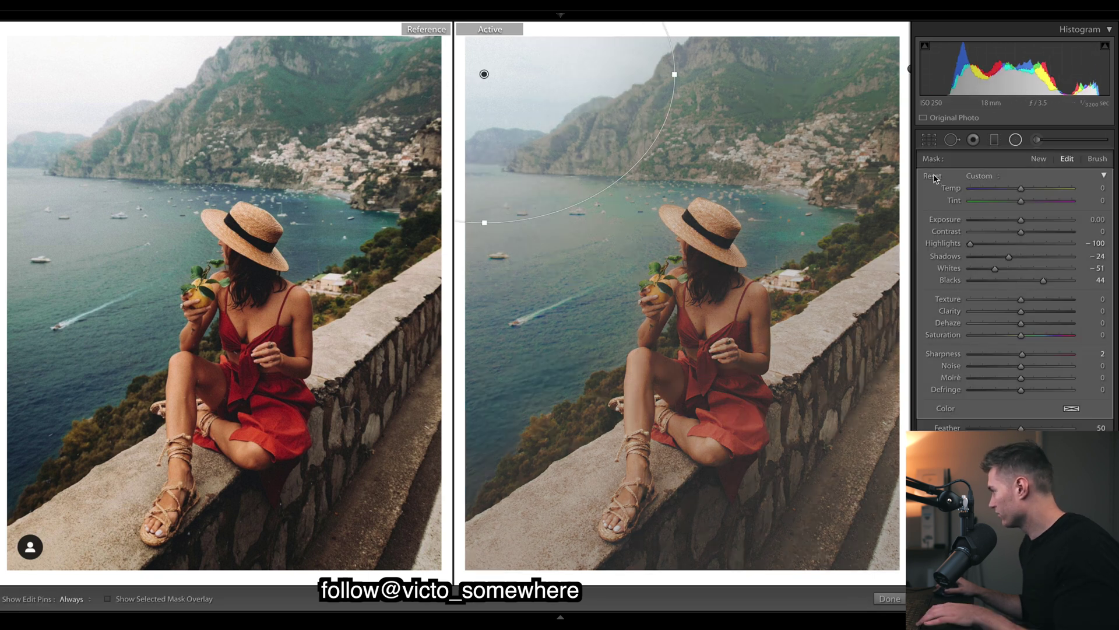
alt+click(933, 178)
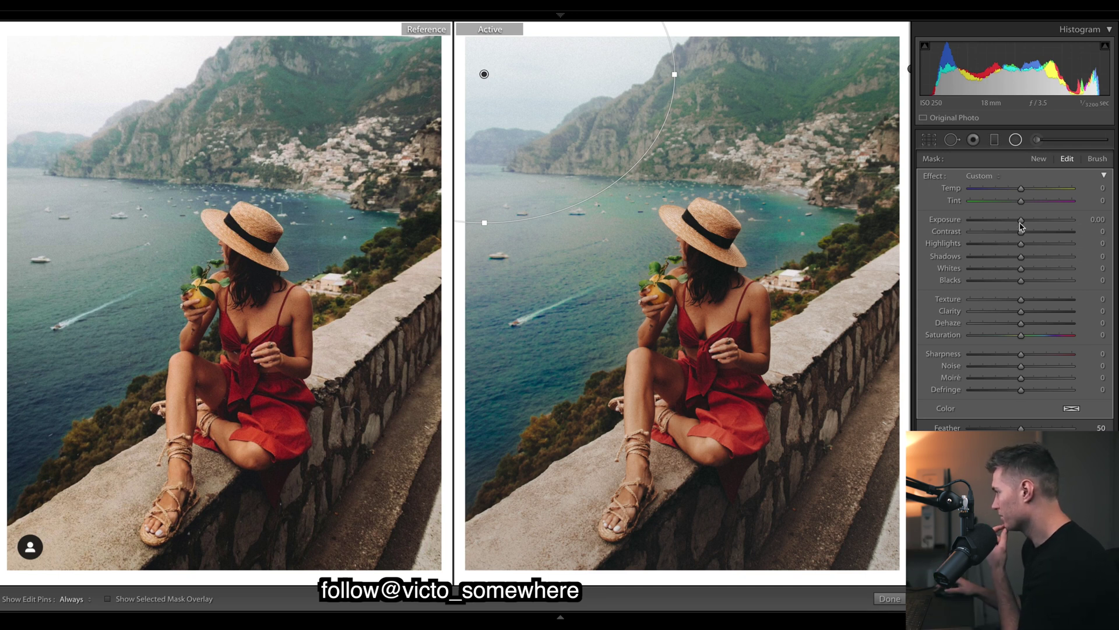
drag(1021, 225, 1030, 222)
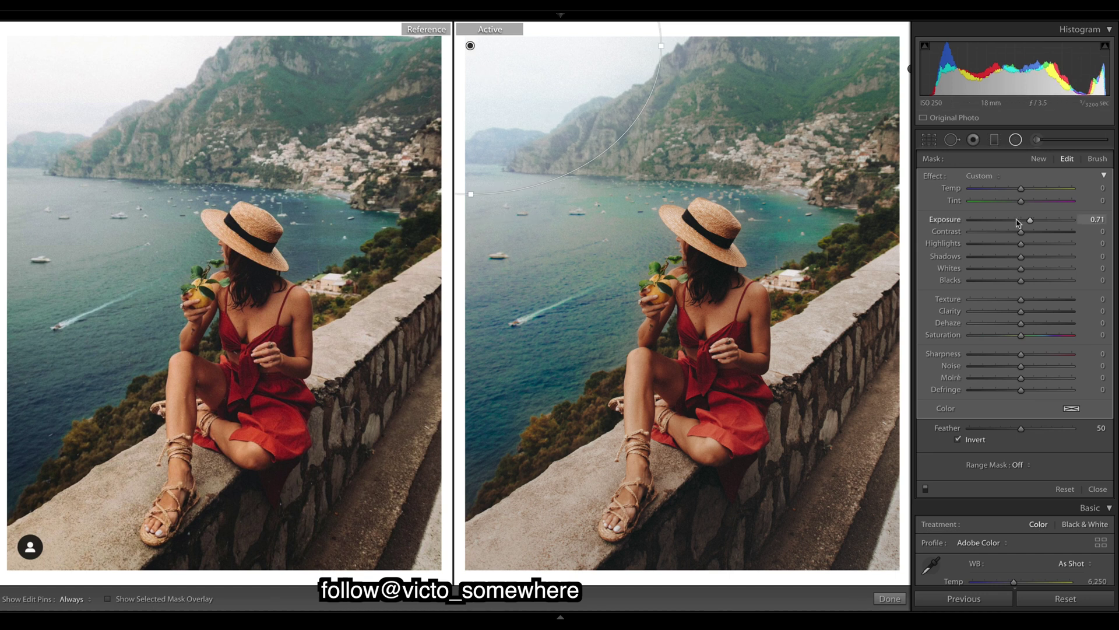
drag(1017, 222, 1092, 220)
key(ctrl+z)
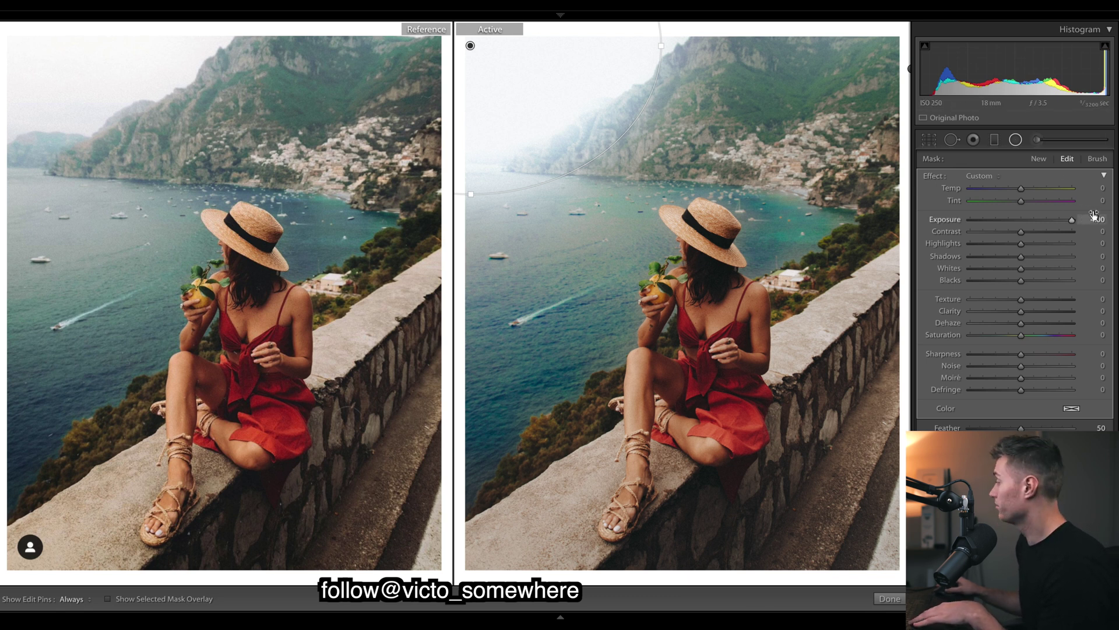
drag(1094, 215, 1031, 225)
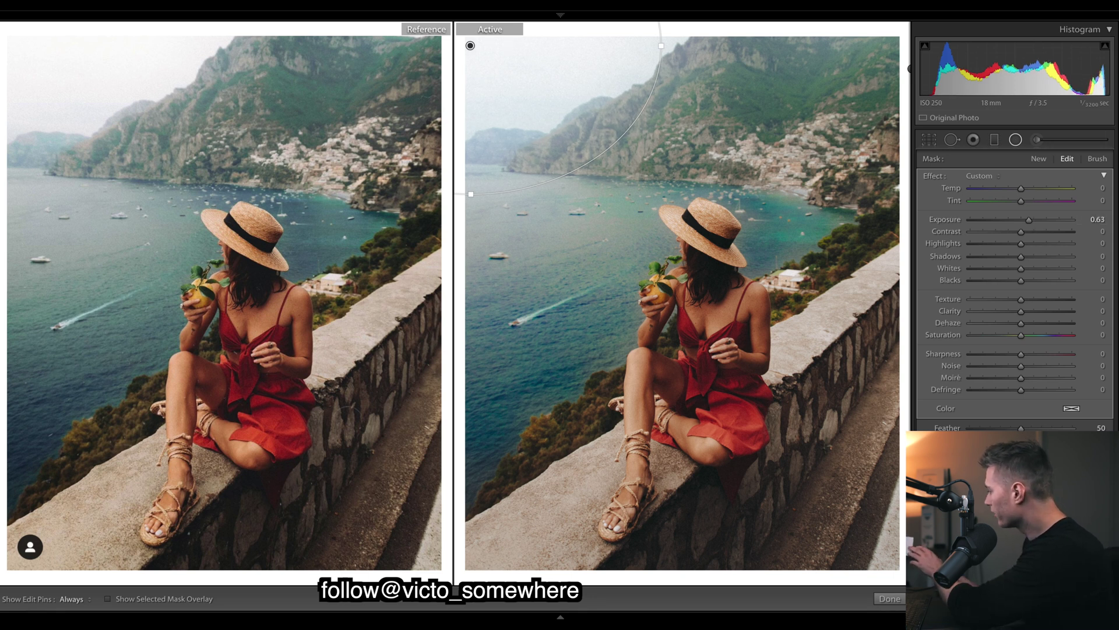
key(shift+m)
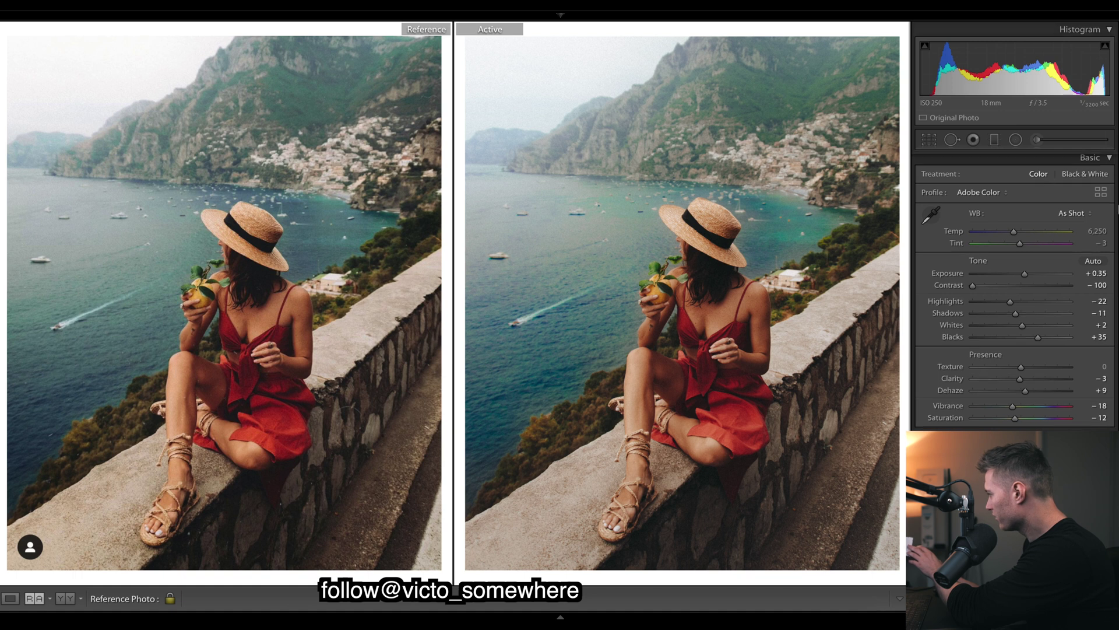
Lower the tone curve's white point to about 97.3% for softer highlights, then switch to the Radial Filter.
scroll(1012, 288, down, 5)
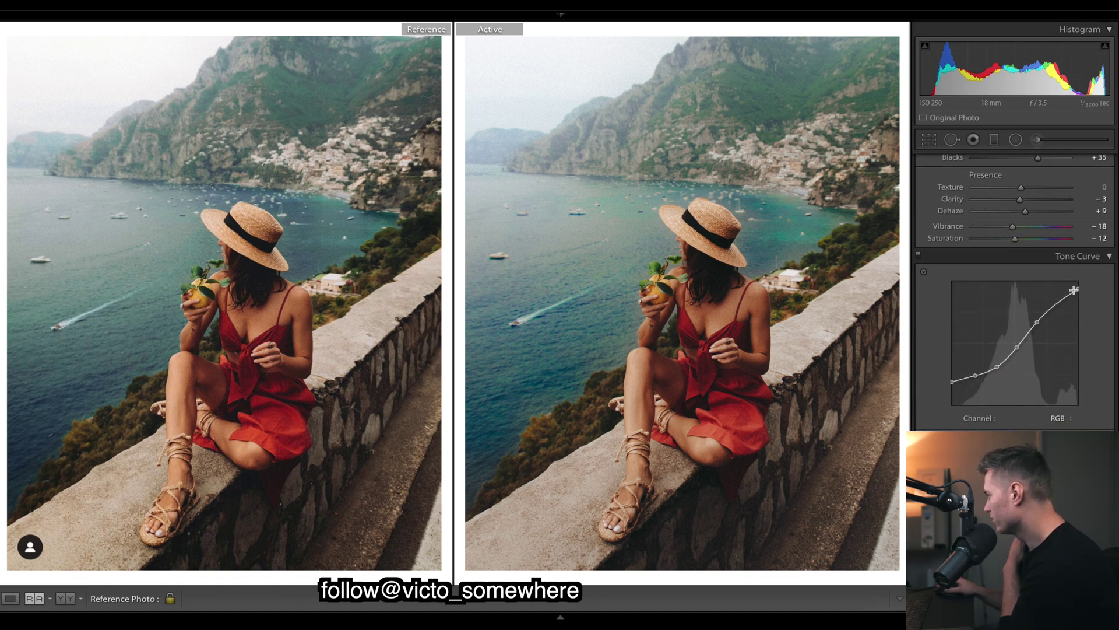
drag(1073, 290, 1078, 287)
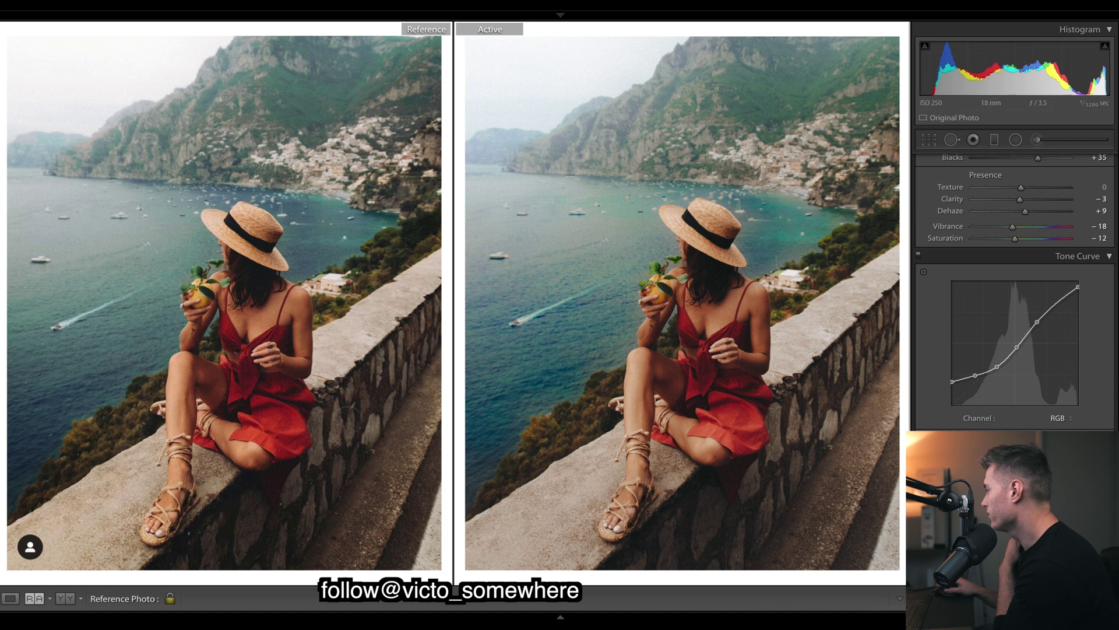
drag(1080, 289, 1104, 291)
key(shift+m)
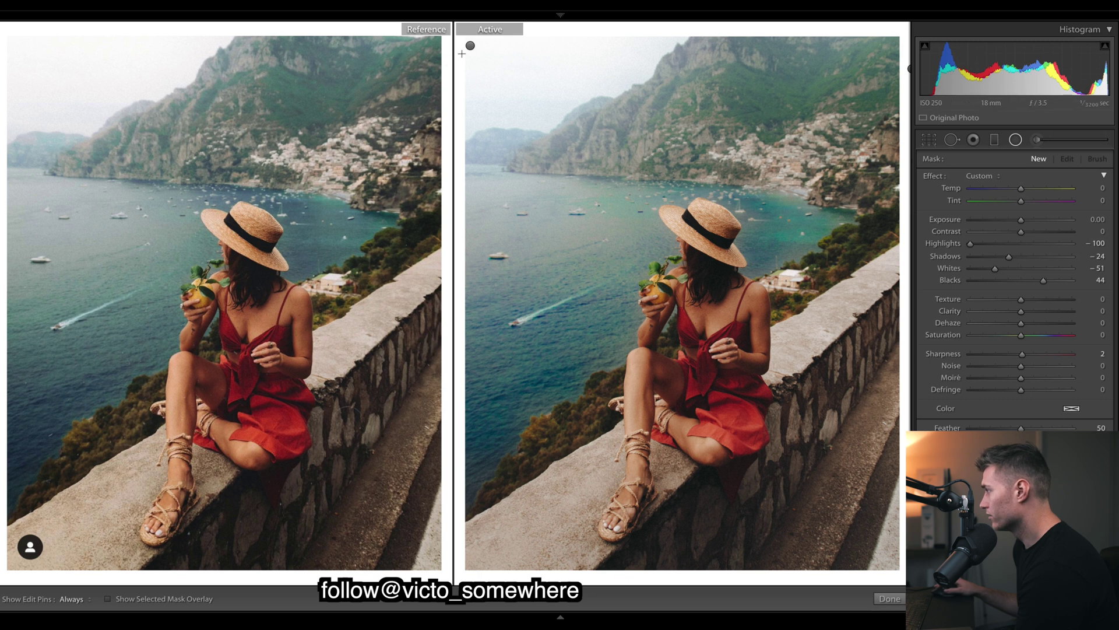
Review the sky radial filter's 0.64 exposure, then check and close the Adjustment Brush settings.
click(470, 45)
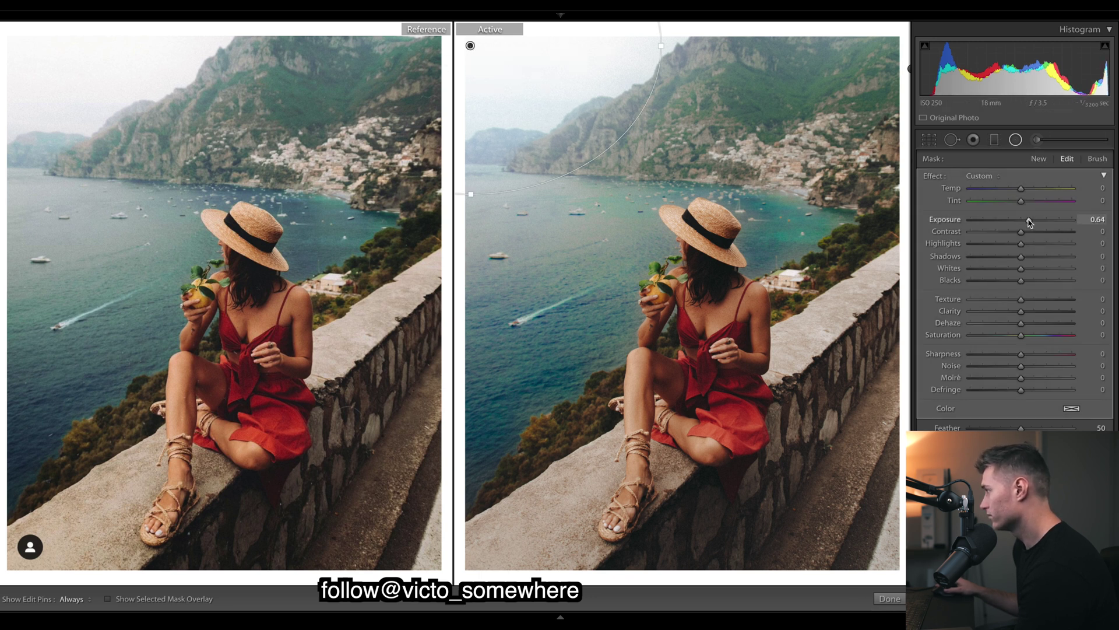
key(shift+m)
click(1037, 140)
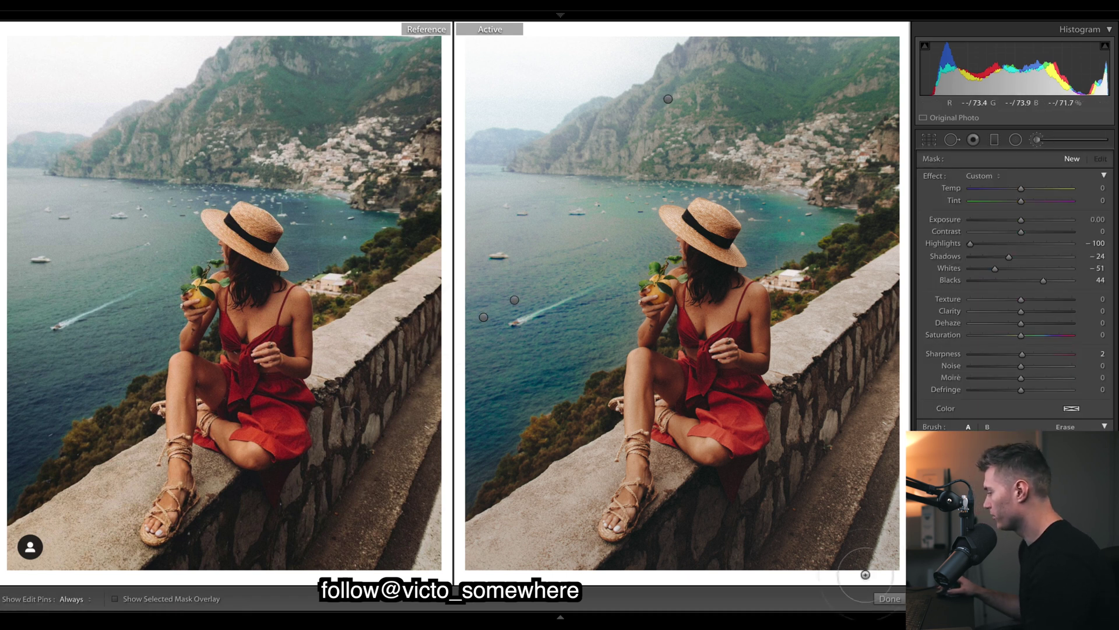
click(890, 599)
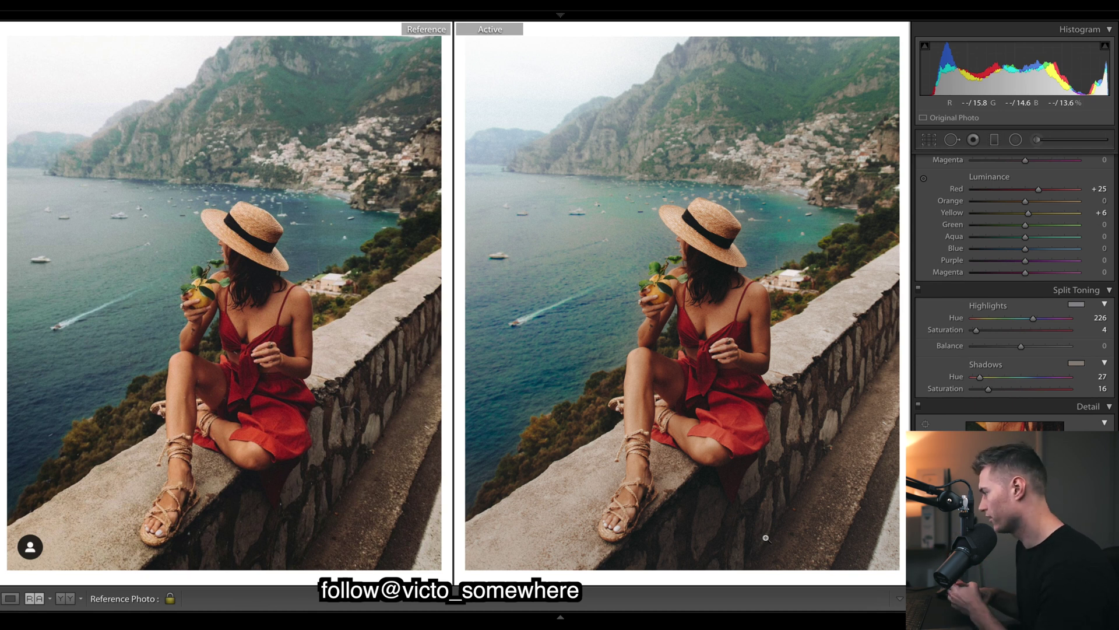
Switch the Tone Curve channel from RGB to Blue to view its S-shaped point curve.
scroll(1085, 257, up, 5)
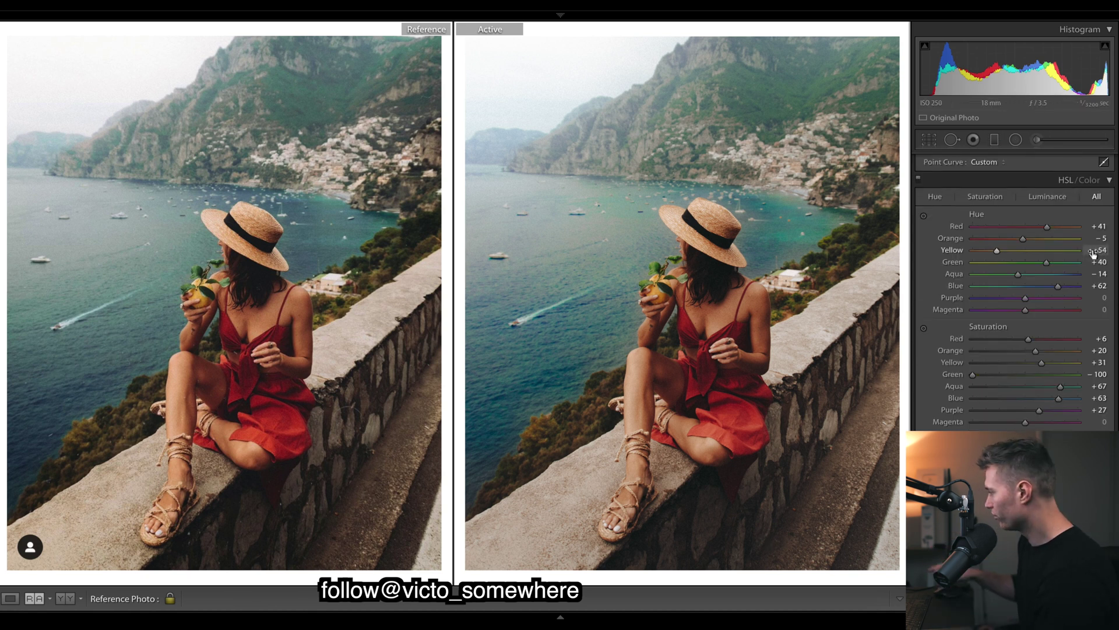
scroll(1014, 292, up, 6)
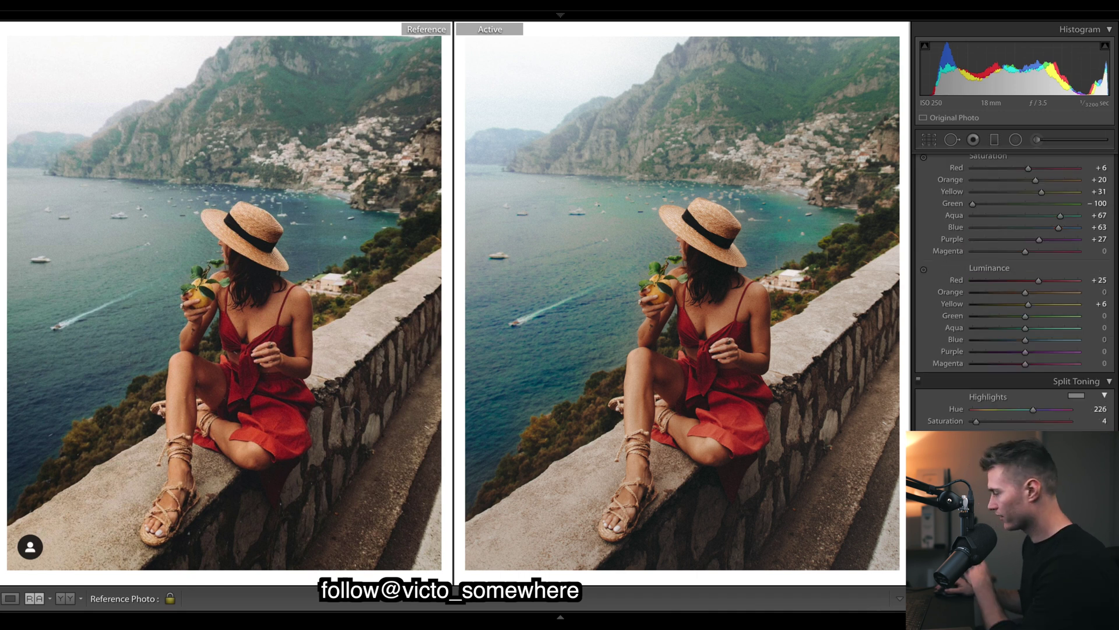
scroll(1075, 261, down, 1)
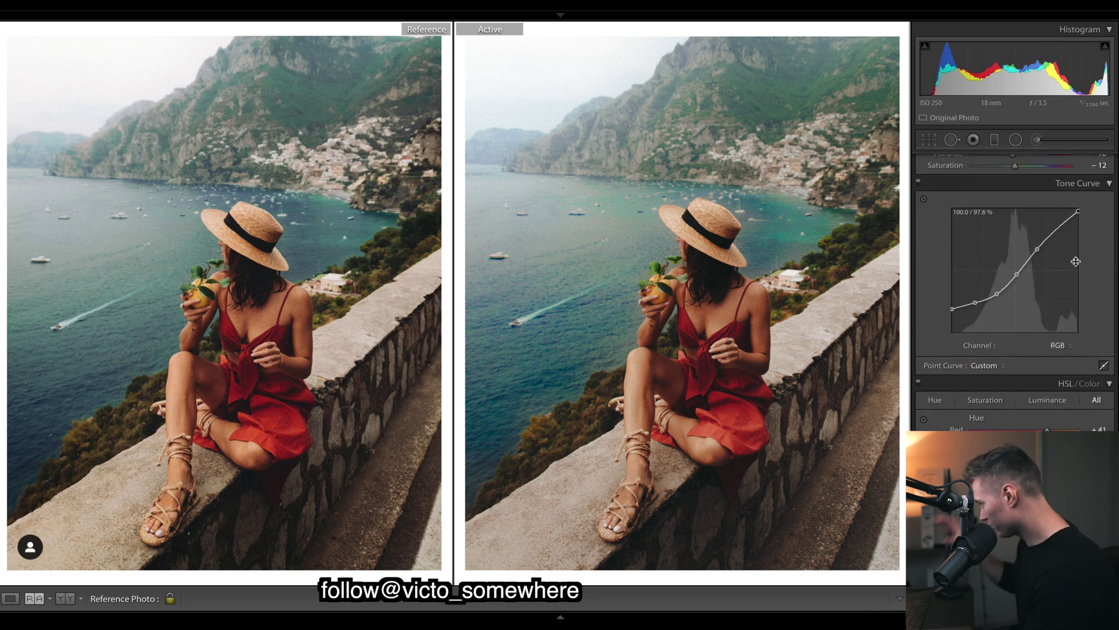
scroll(927, 227, down, 4)
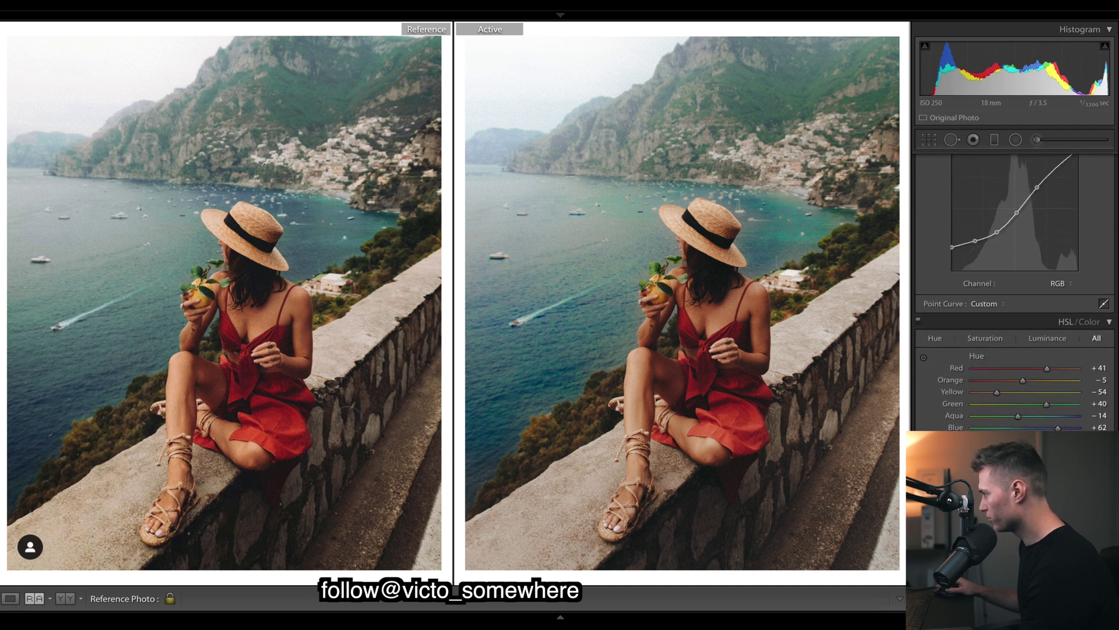
scroll(1112, 261, up, 3)
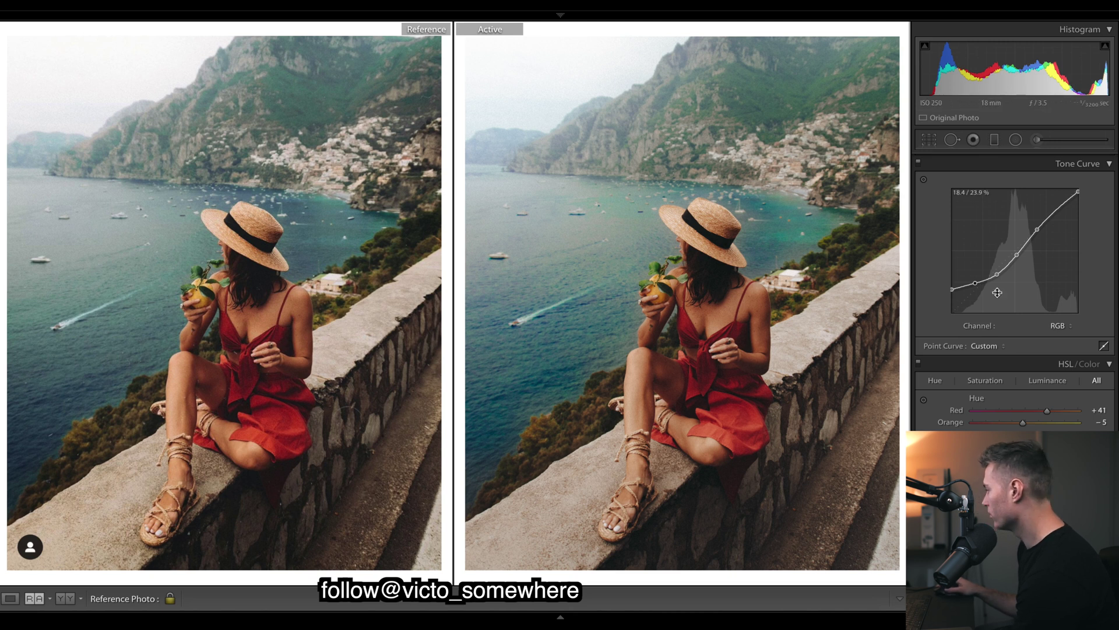
click(1058, 325)
click(1045, 348)
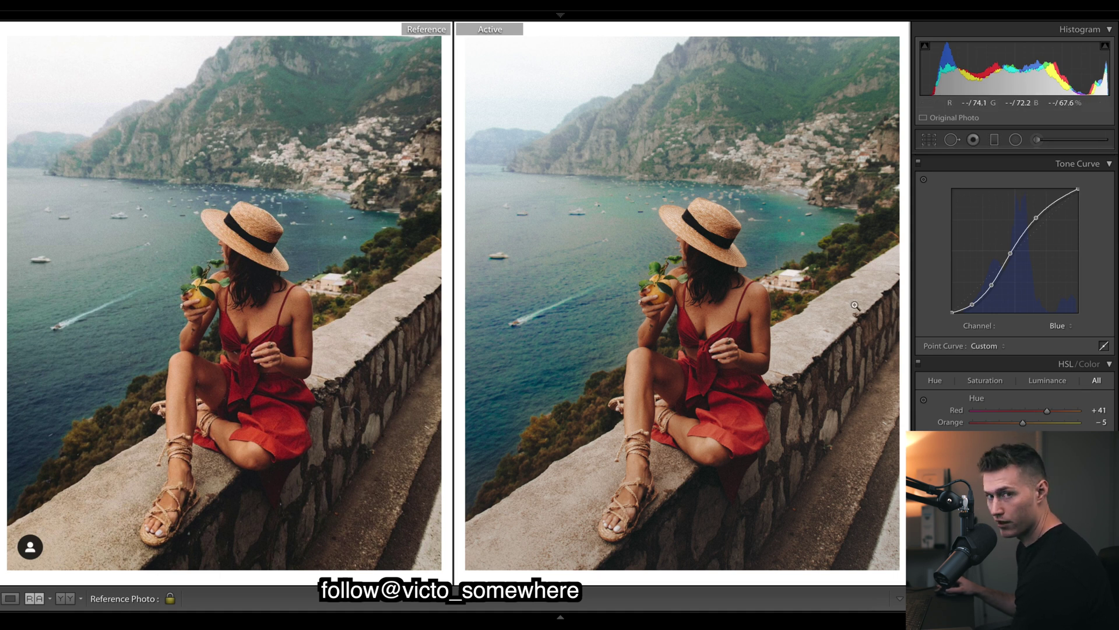
Try adding a Blue curve point in the midtones, then undo it.
scroll(1014, 280, down, 10)
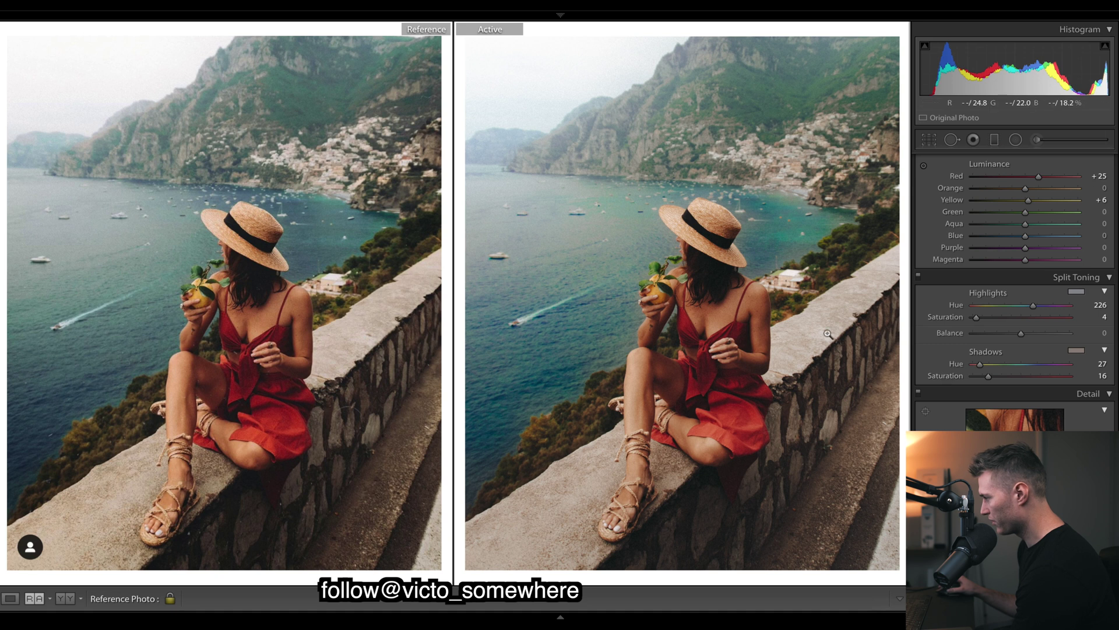
scroll(1116, 334, up, 8)
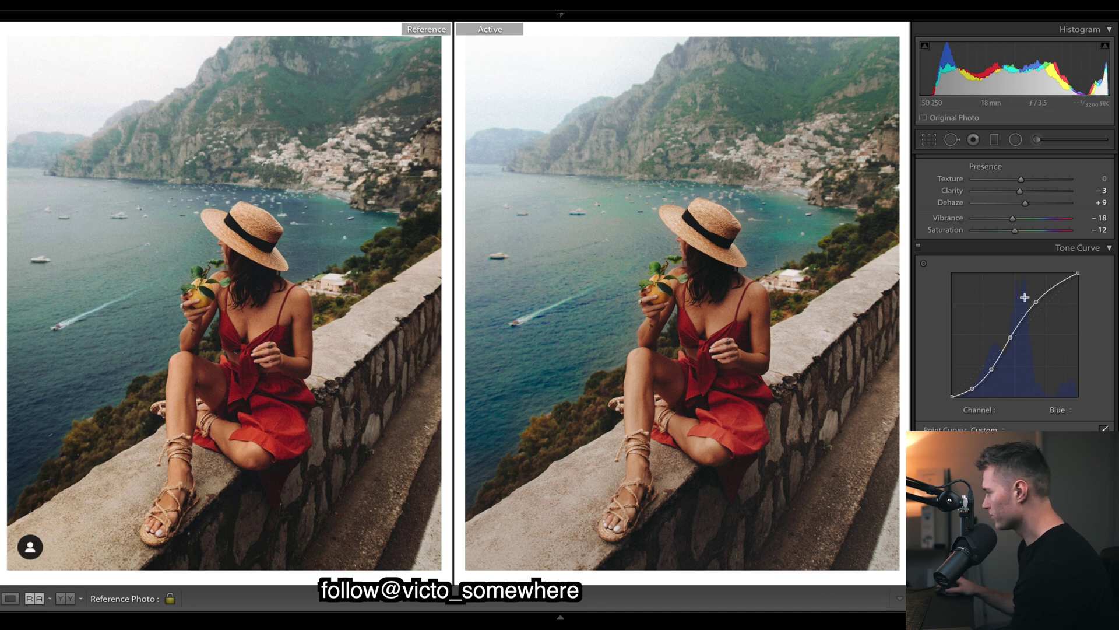
click(924, 264)
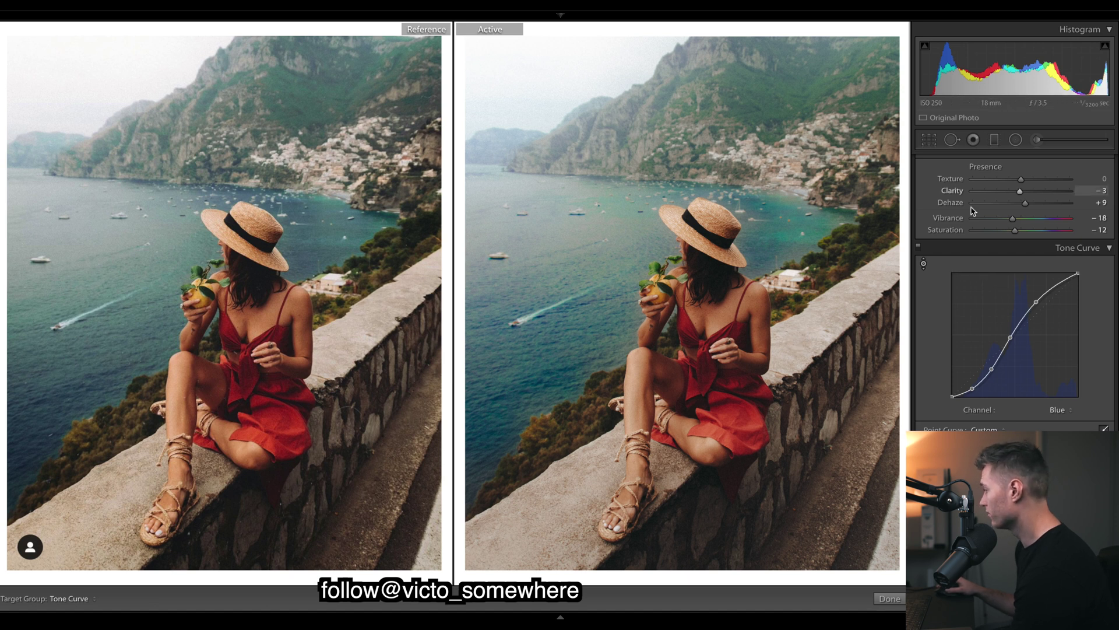
click(924, 263)
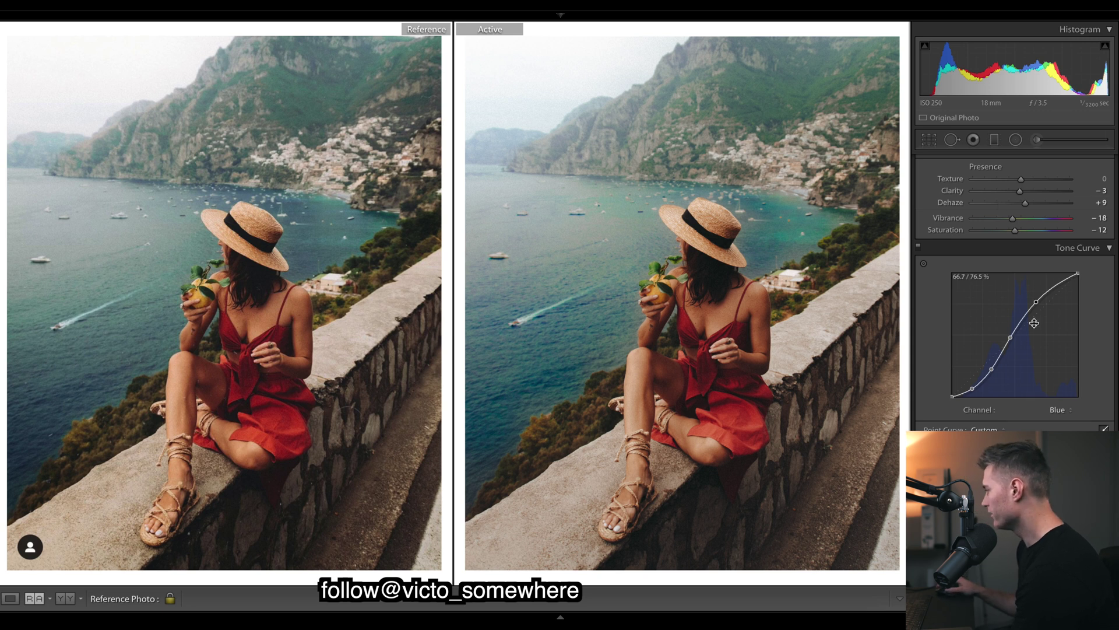
drag(1036, 303, 1036, 307)
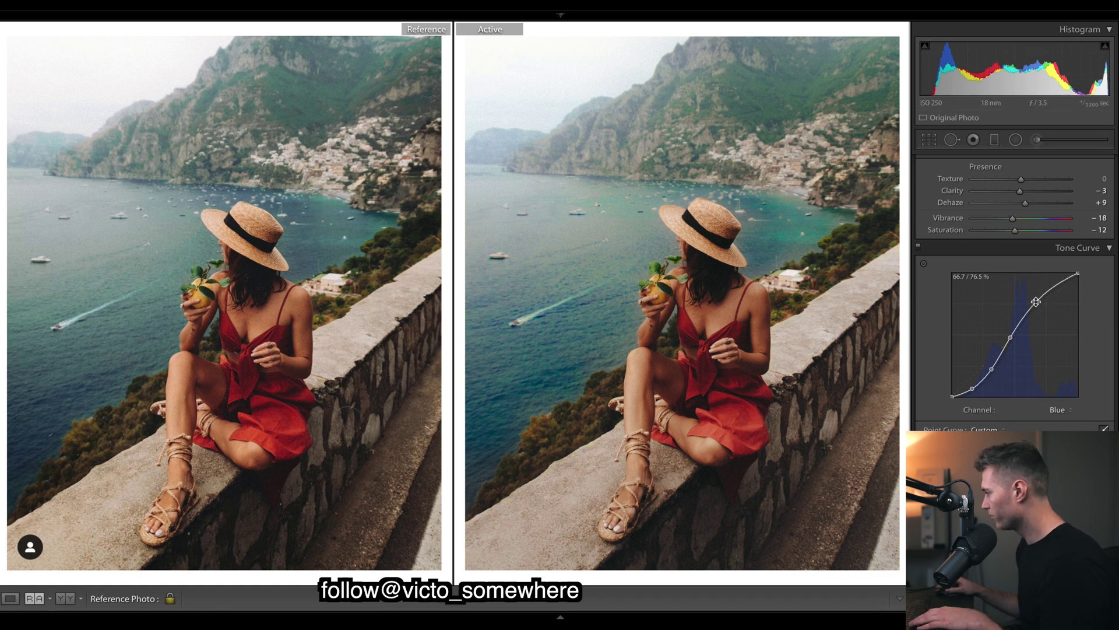
drag(1038, 305, 1036, 304)
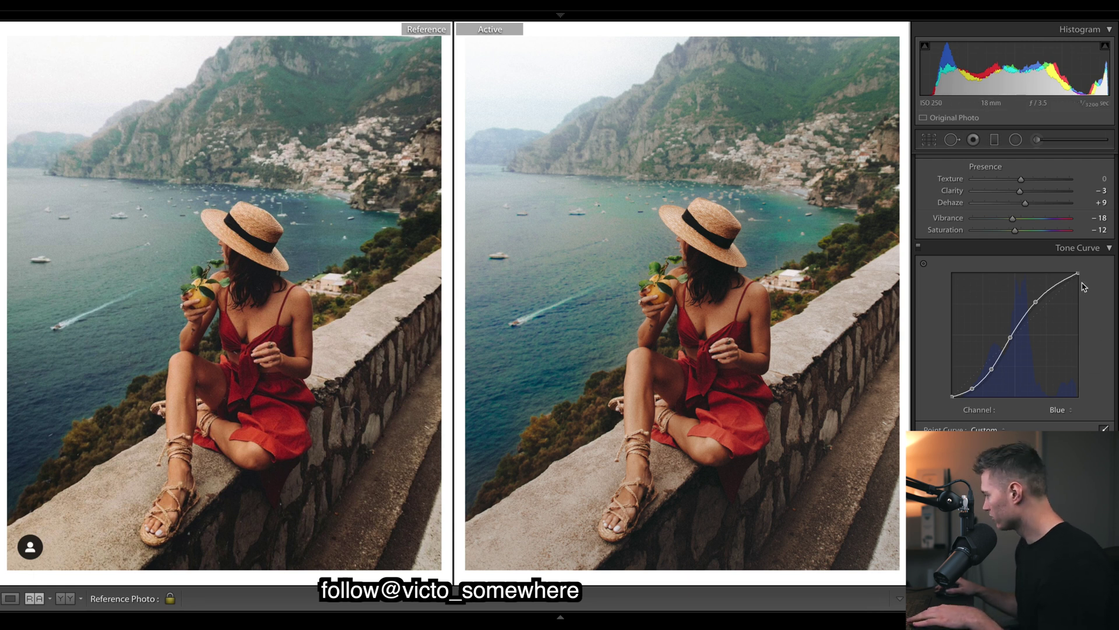
key(ctrl+z)
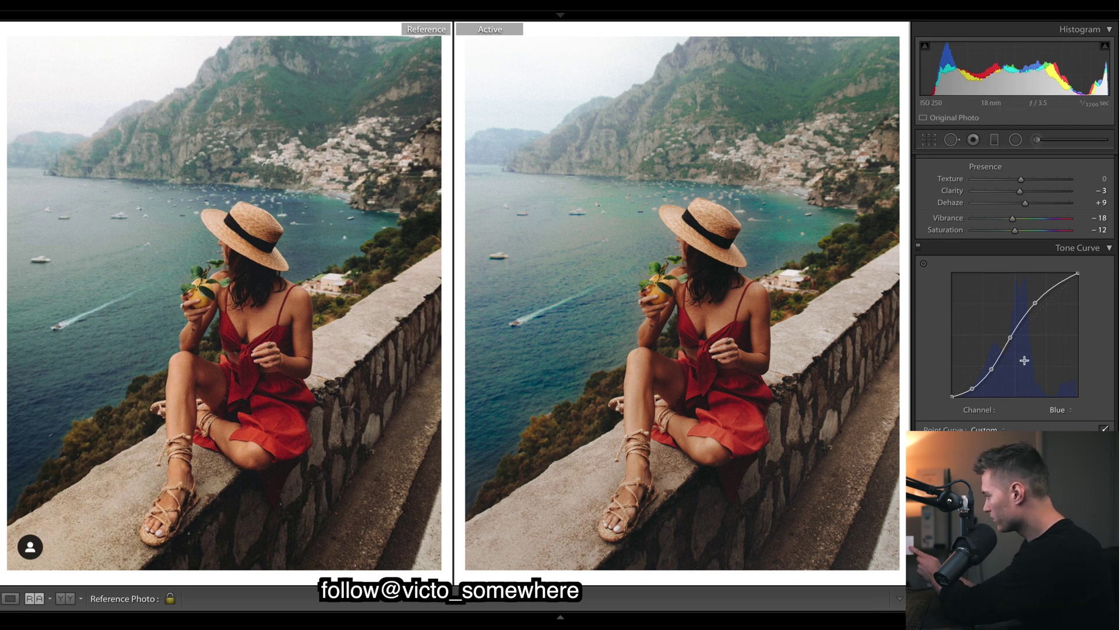
Check the Green channel curve and undo the change, returning to RGB.
click(1050, 415)
click(1054, 402)
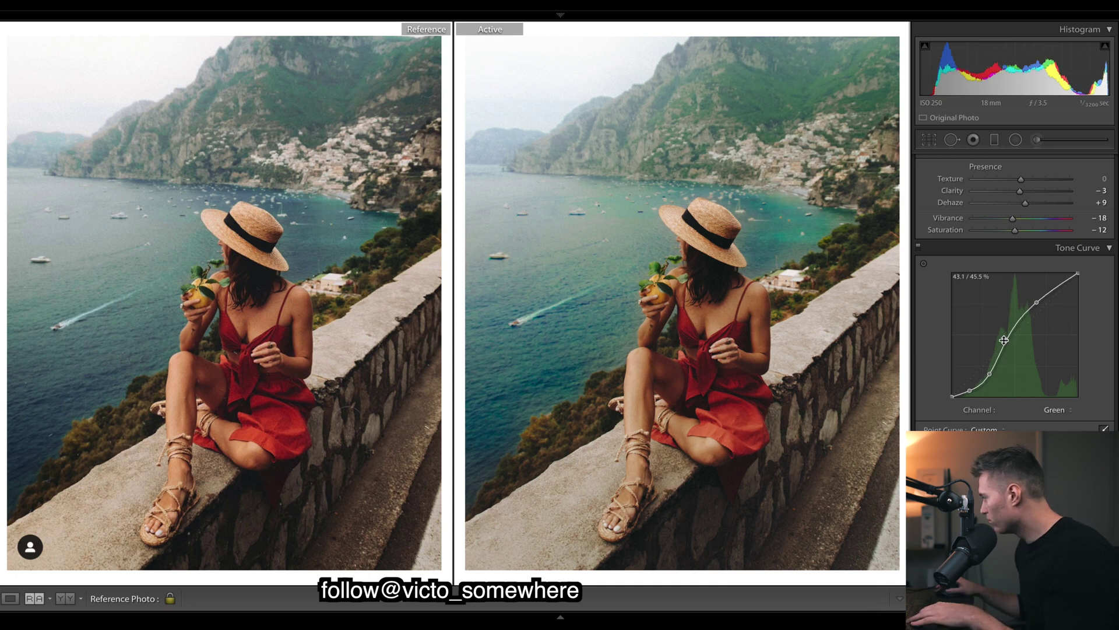
key(ctrl+z)
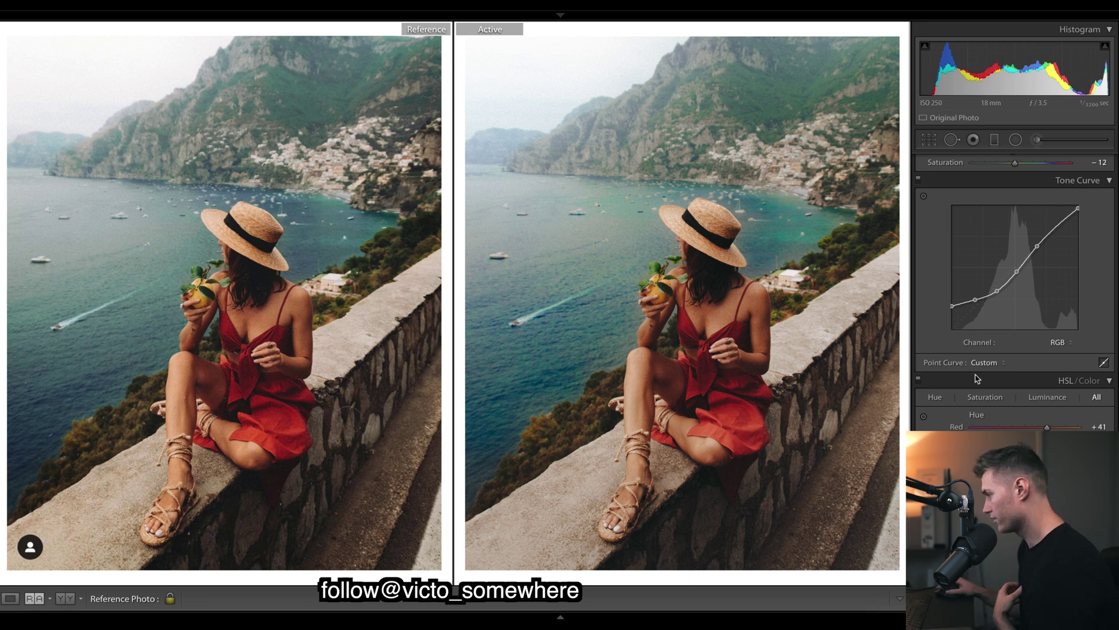
View the Red channel curve, zoom to inspect the hair and hat, and undo the red tweak.
click(1060, 344)
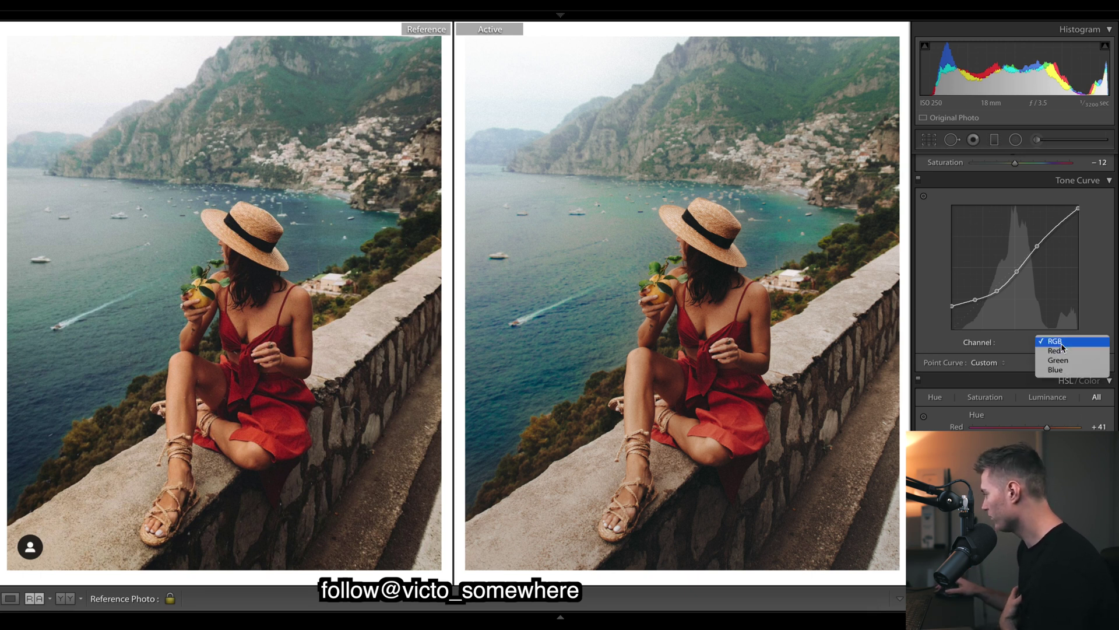
click(1061, 353)
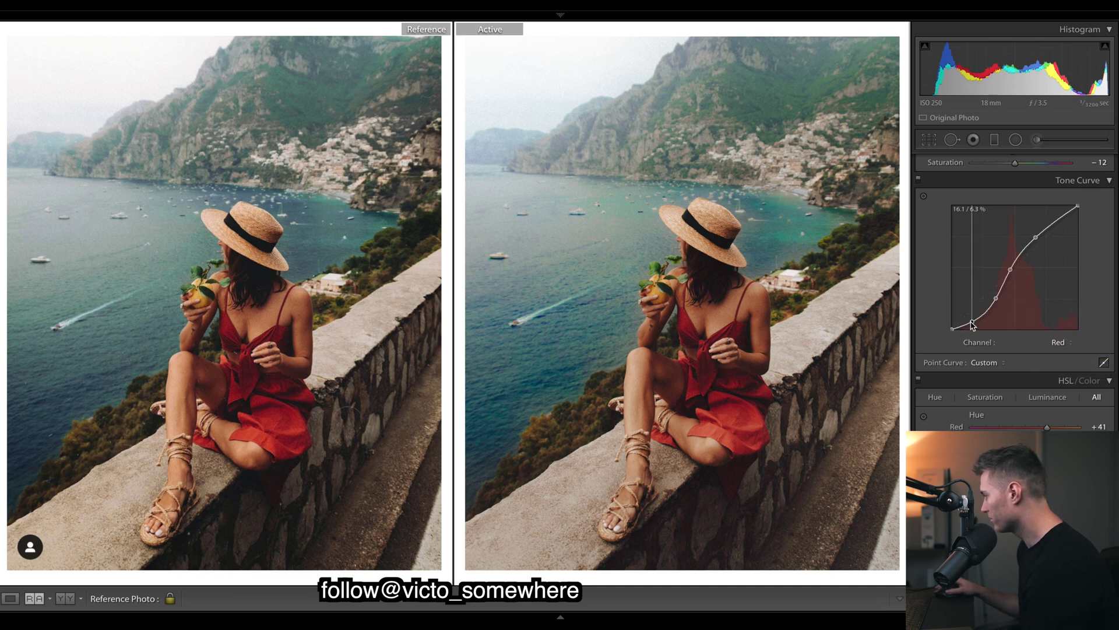
click(712, 282)
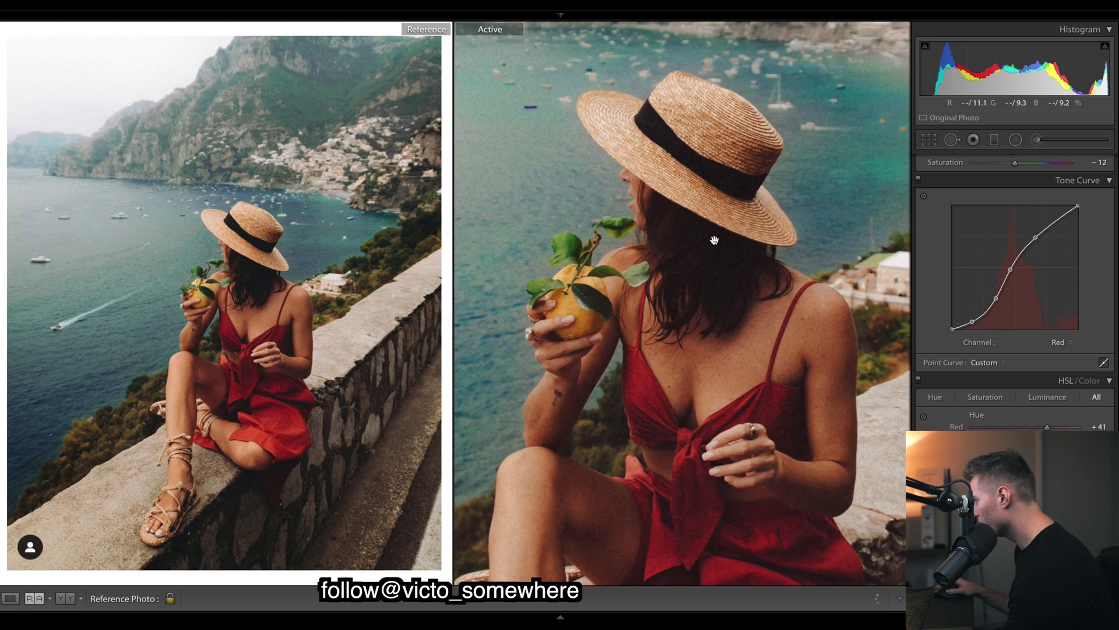
click(721, 245)
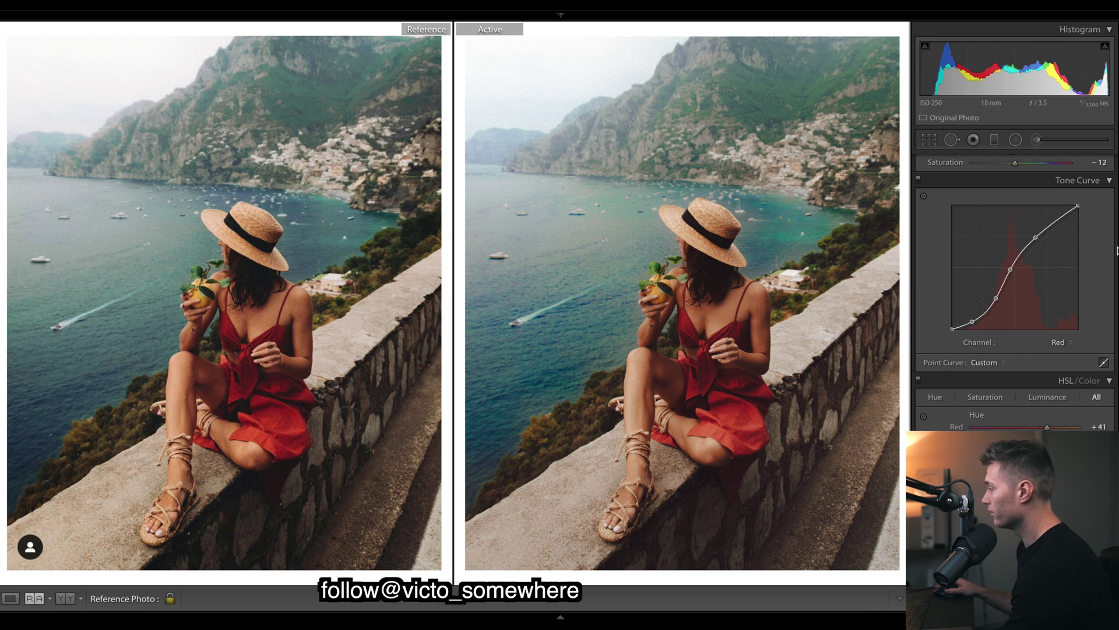
drag(1118, 250, 1115, 248)
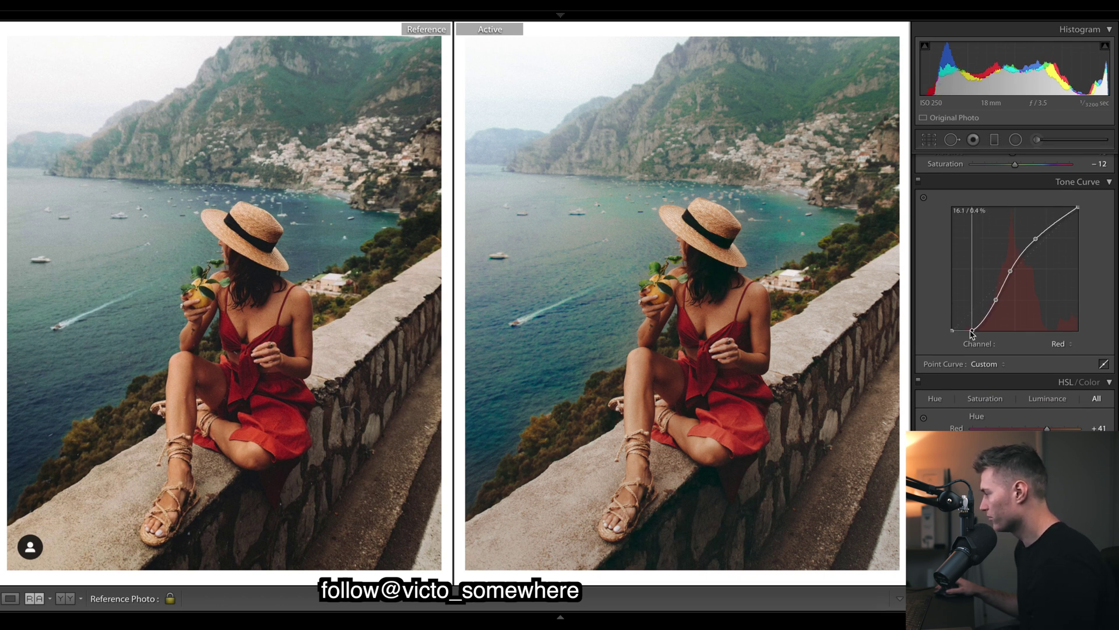
key(ctrl+z)
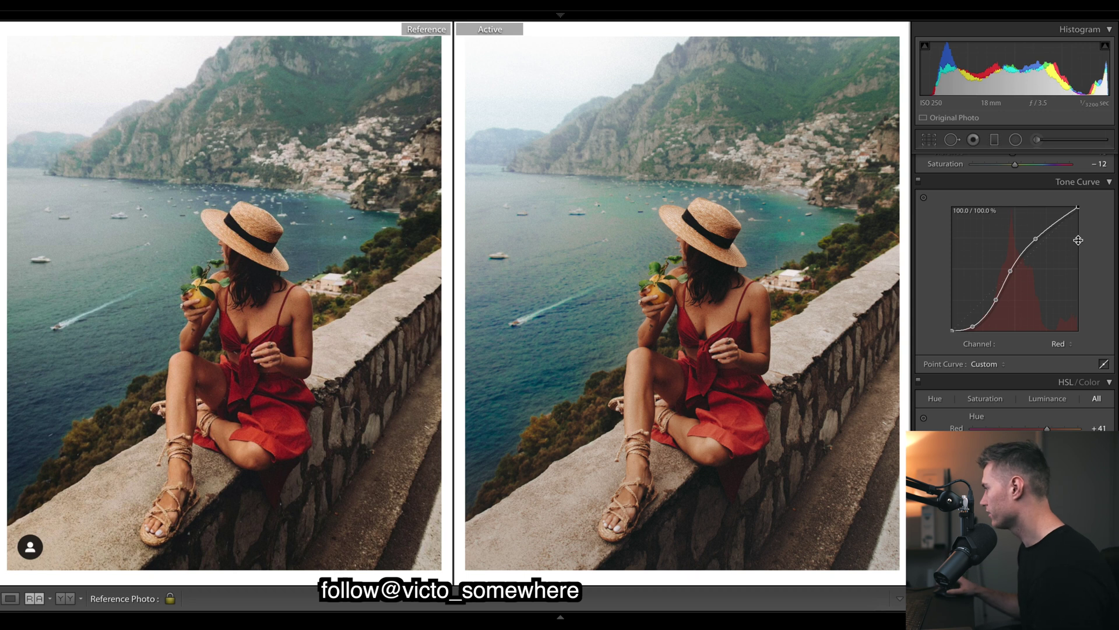
scroll(1117, 202, up, 5)
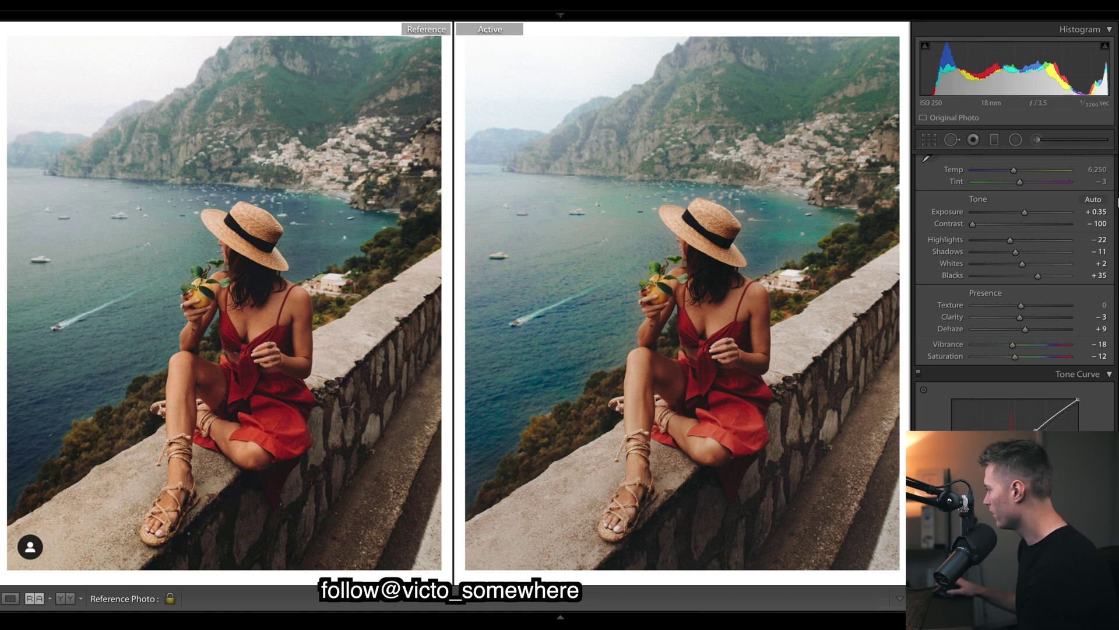
Set the painted Adjustment Brush area's Tint to −35 to push it toward green.
scroll(1014, 280, down, 15)
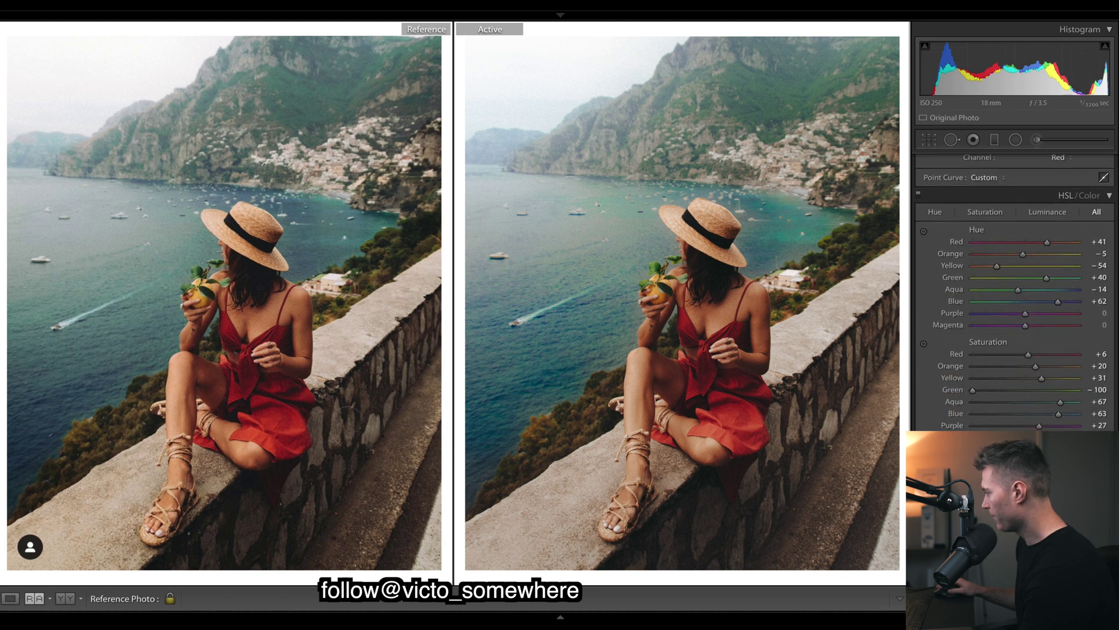
scroll(1015, 280, down, 10)
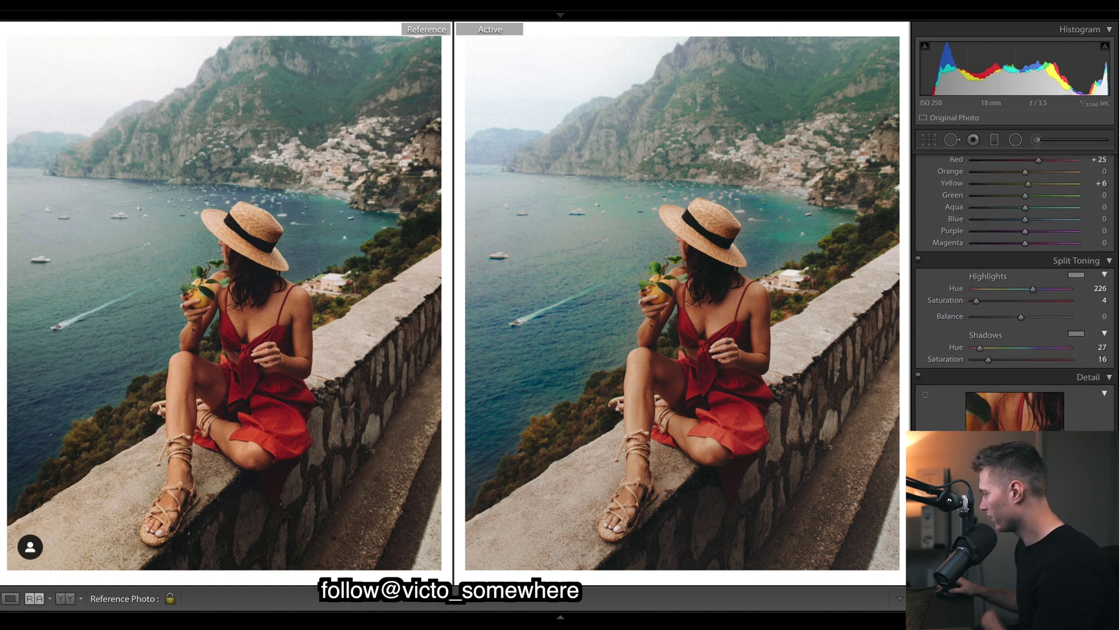
scroll(1014, 274, up, 1)
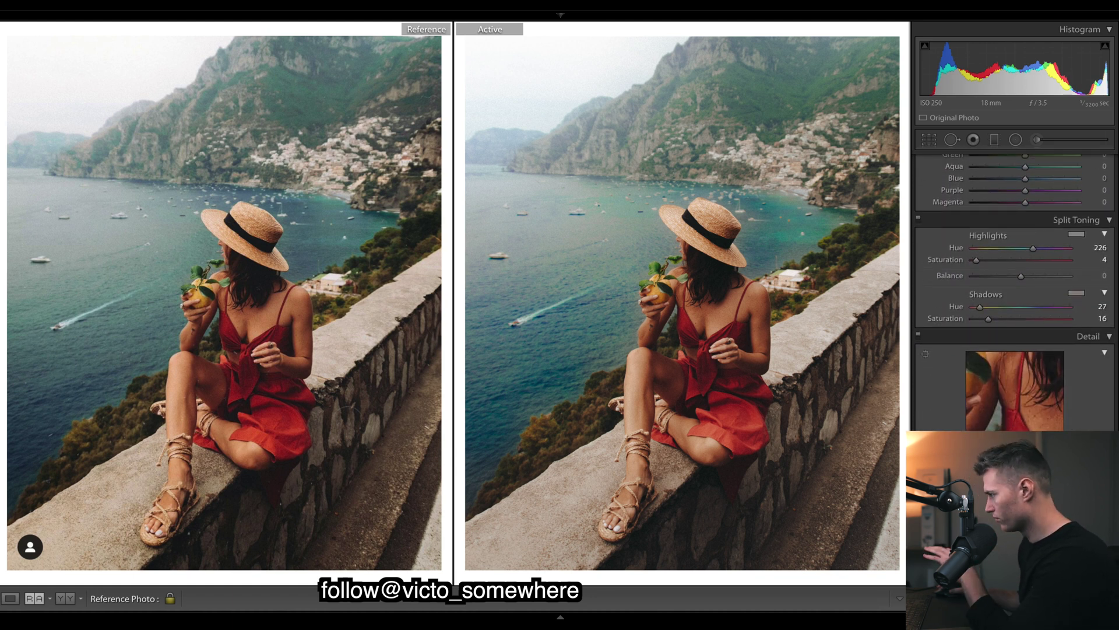
scroll(1014, 280, up, 20)
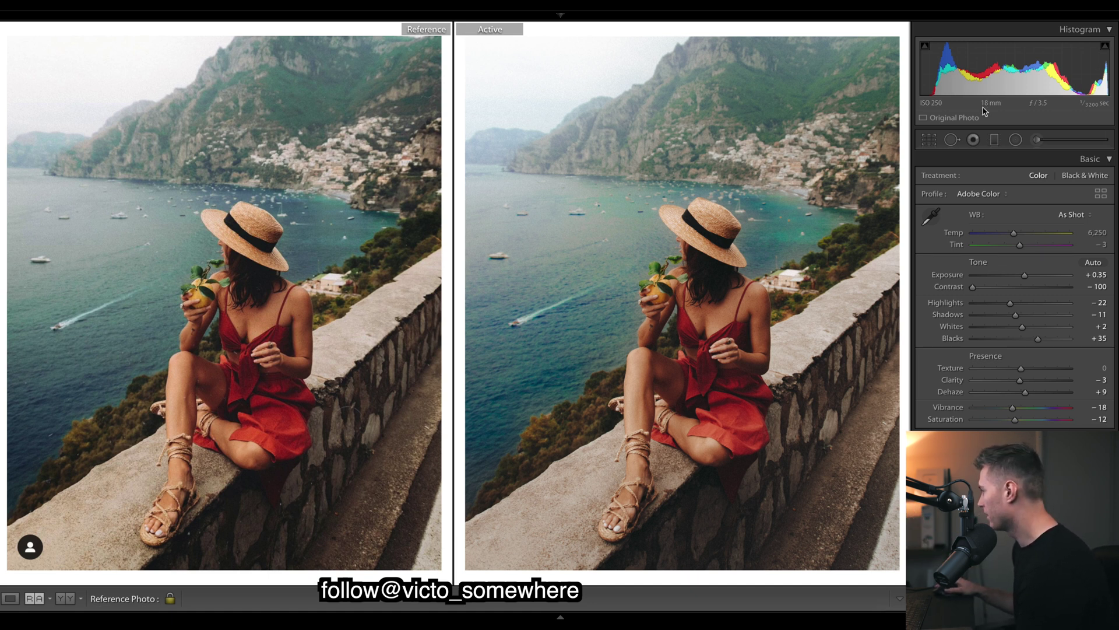
click(1035, 140)
drag(1020, 201, 1009, 202)
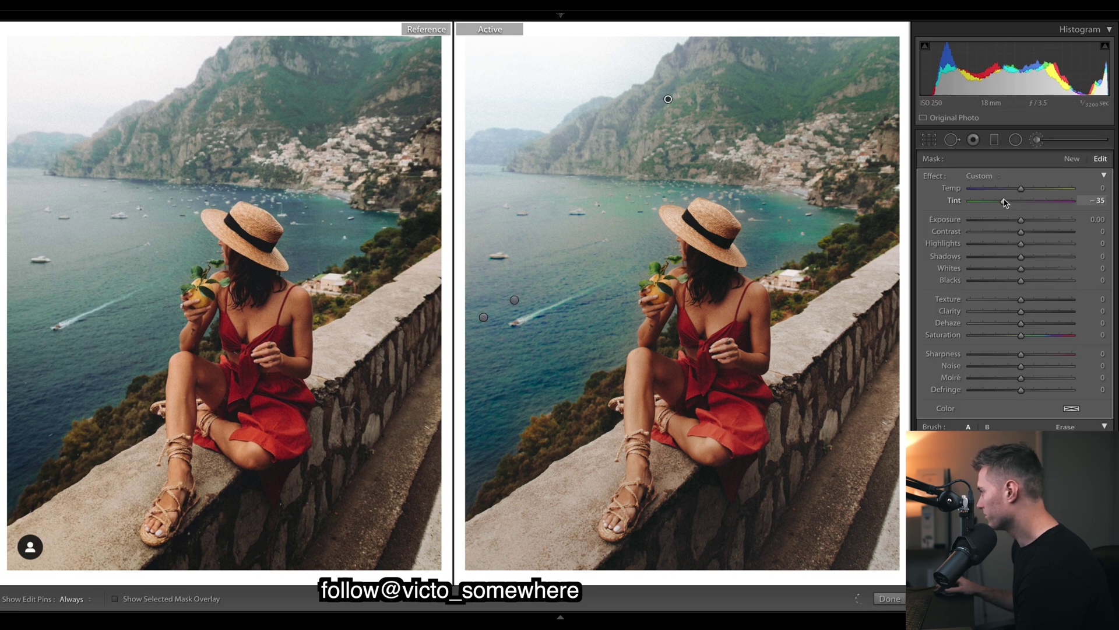
key(k)
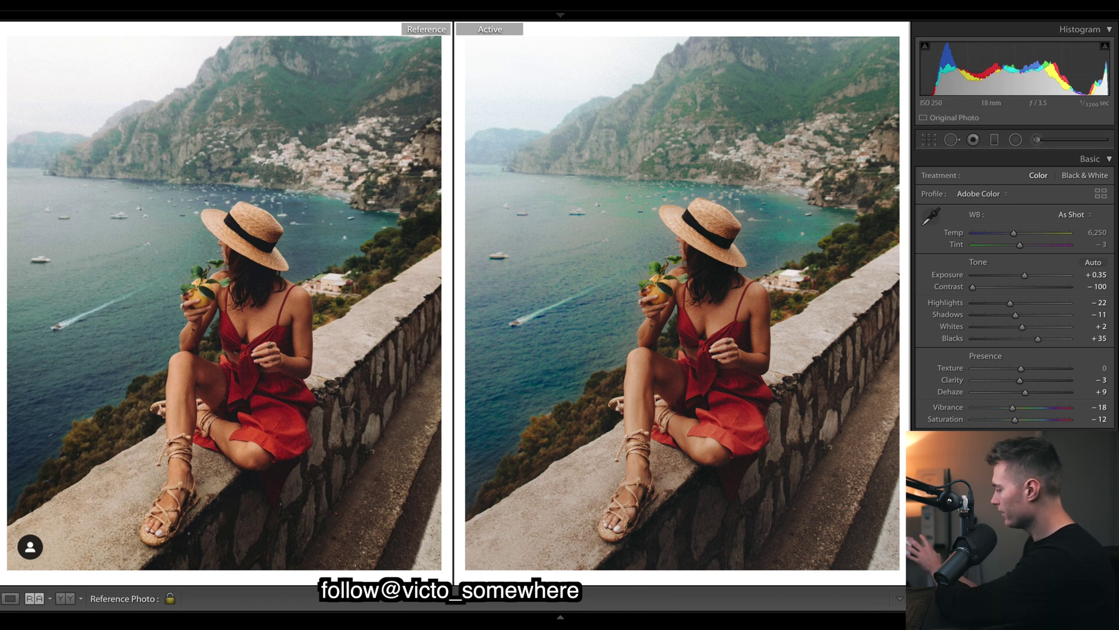
key(ctrl+shift+r)
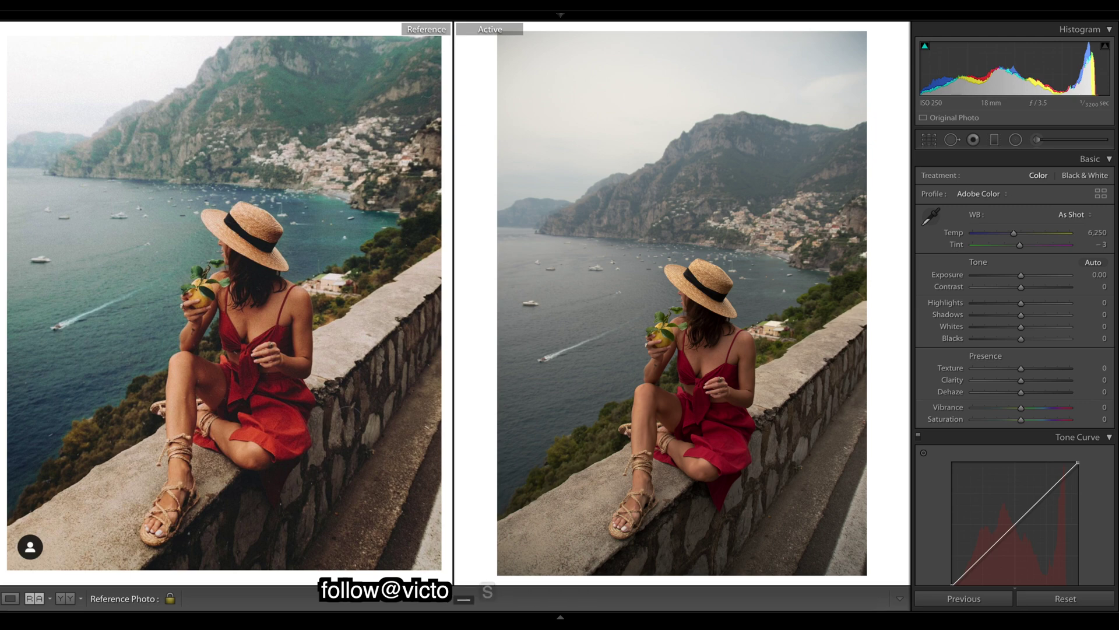
key(ctrl+z)
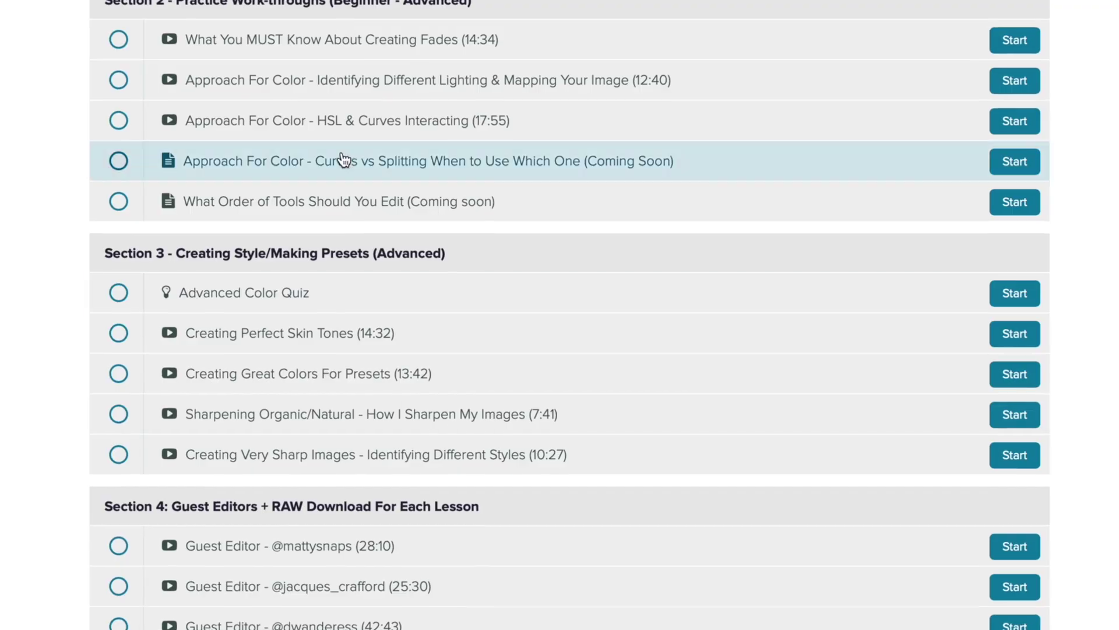
Scroll the course curriculum and enter an e-mail address in the free RGB Curves lesson signup field.
scroll(345, 158, down, 2)
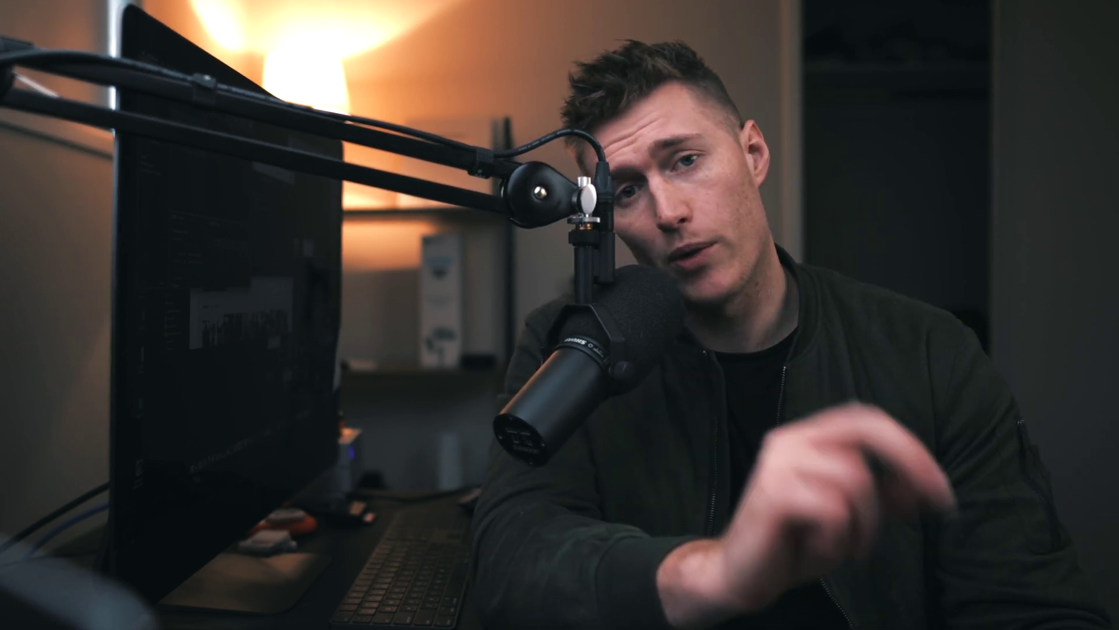
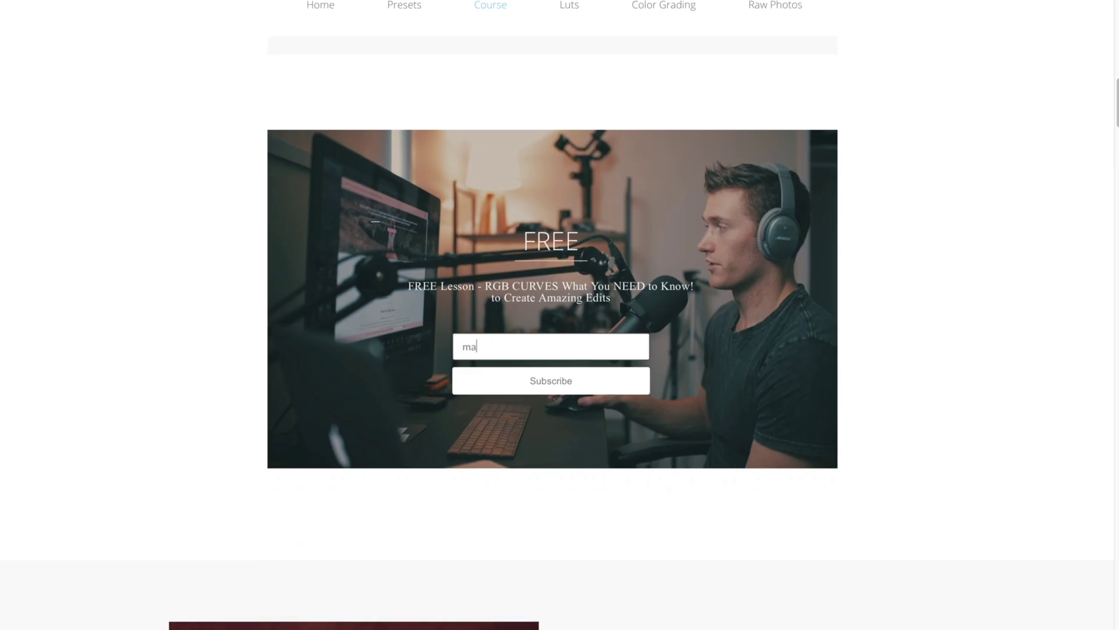